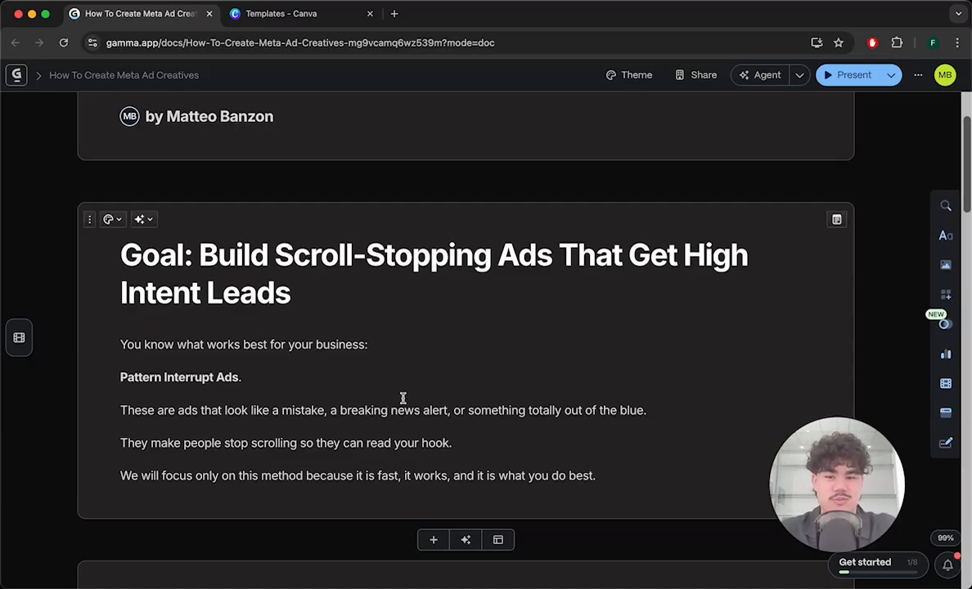
# - Read through the guide's goal, Step 1 background picture table and Step 2 Canva setup sections
pyautogui.scroll(-3, 403, 398)
pyautogui.scroll(-7, 403, 398)
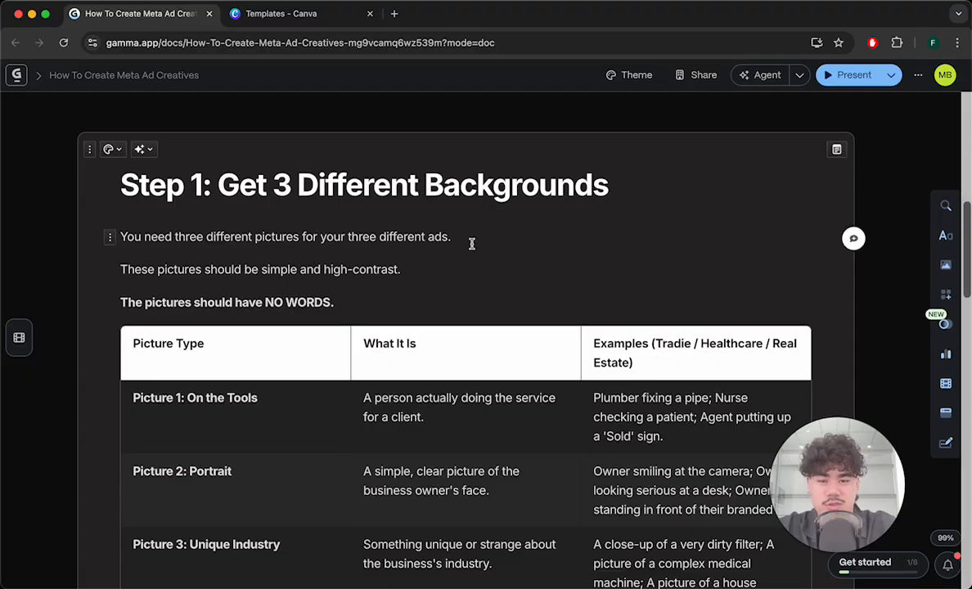
pyautogui.scroll(-1, 467, 238)
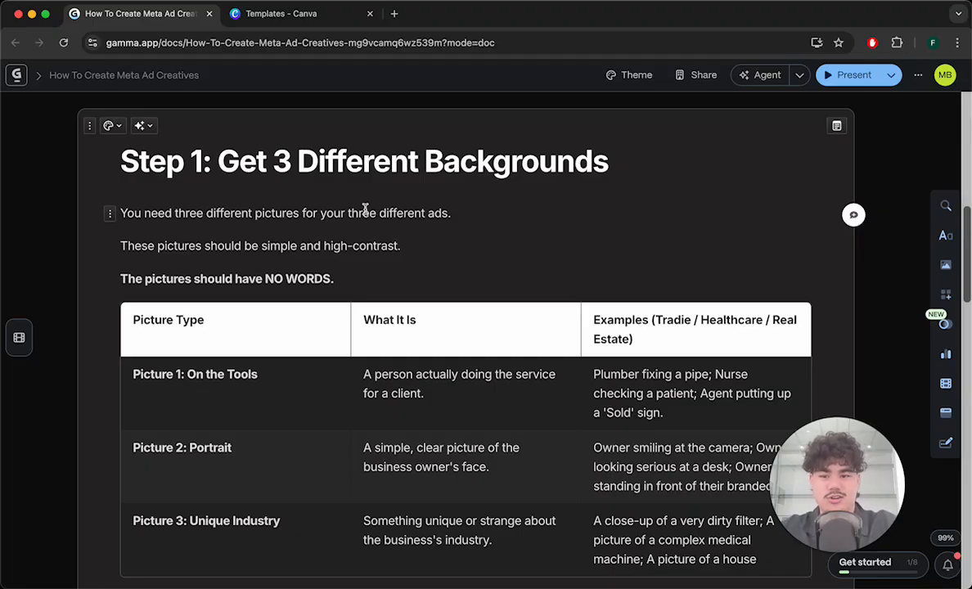
pyautogui.scroll(-1, 365, 210)
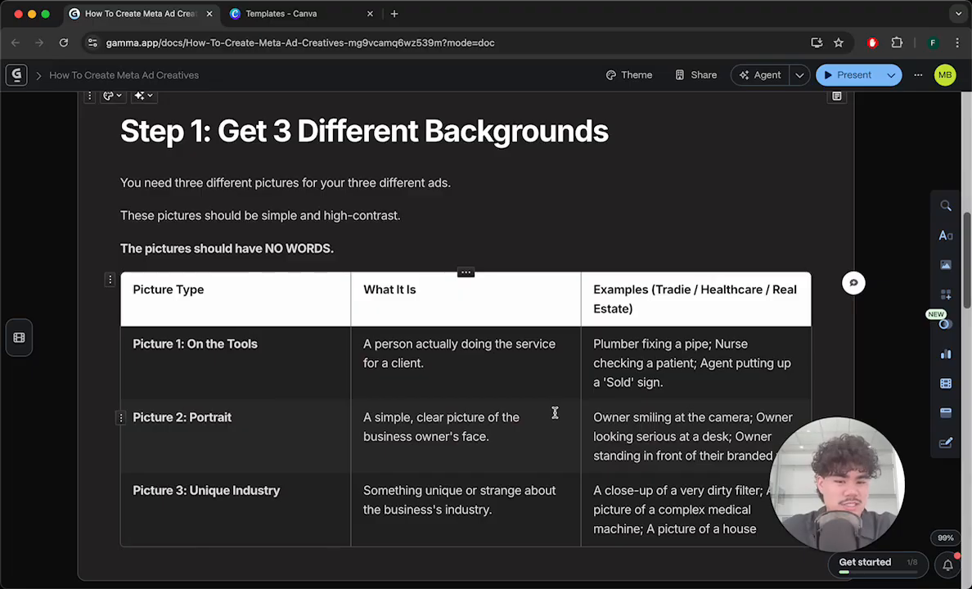
pyautogui.scroll(-1, 626, 388)
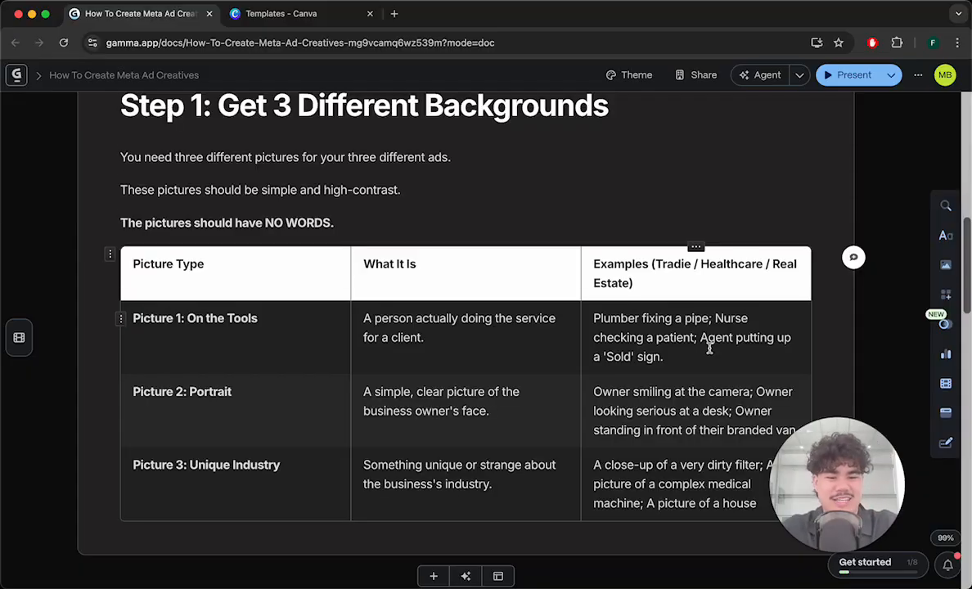
pyautogui.scroll(-1, 710, 350)
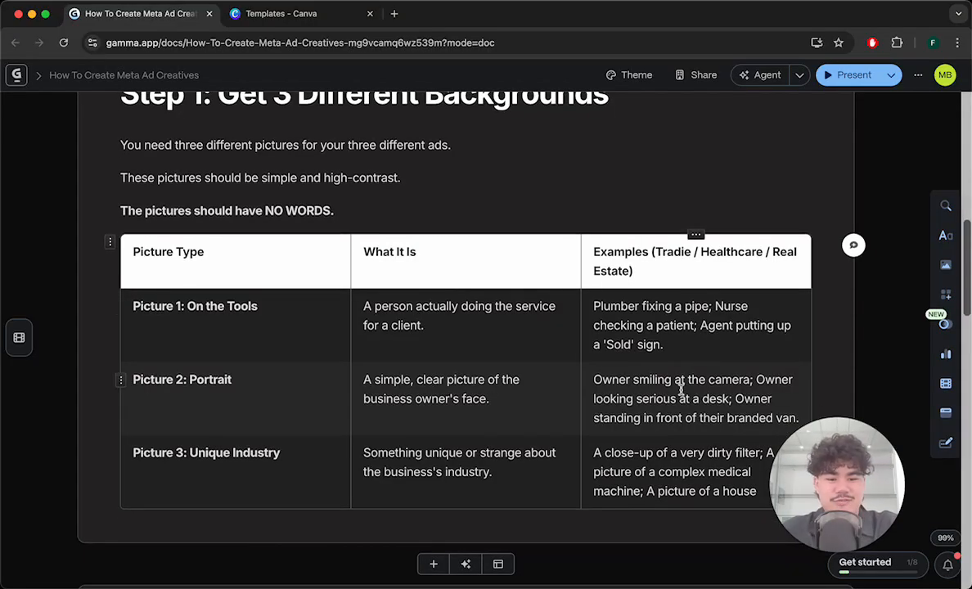
pyautogui.scroll(1, 655, 385)
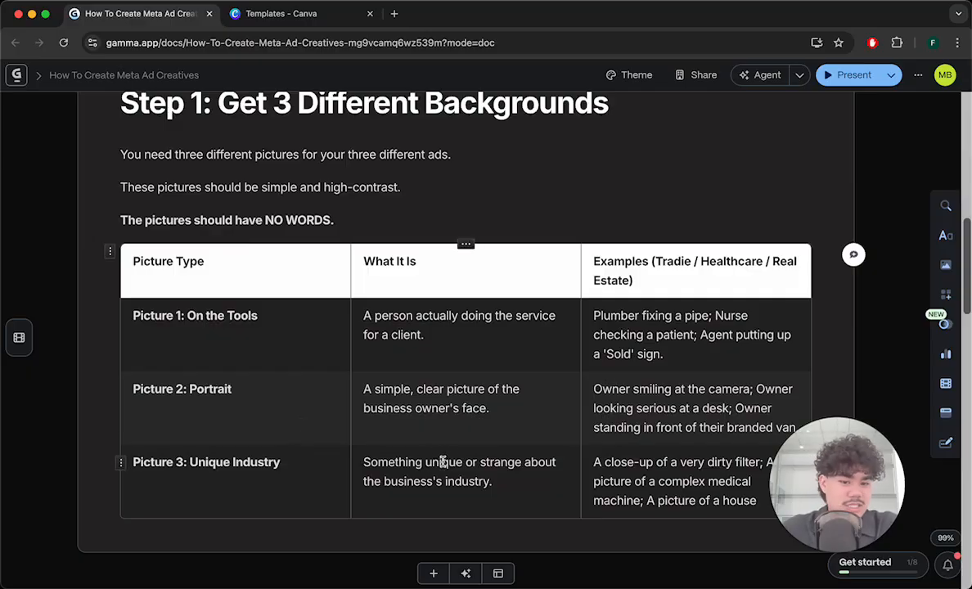
pyautogui.scroll(-3, 599, 412)
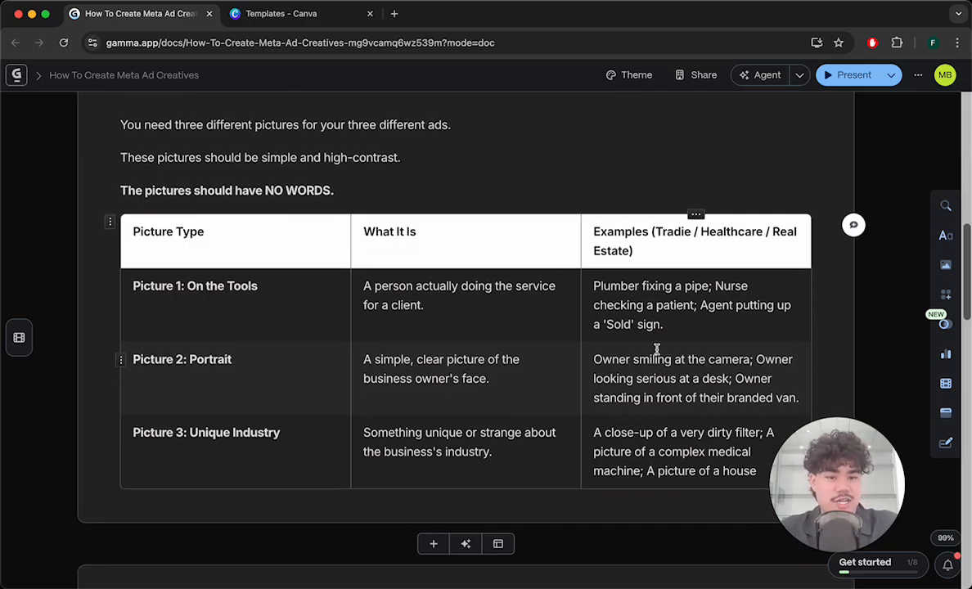
pyautogui.scroll(-1, 657, 350)
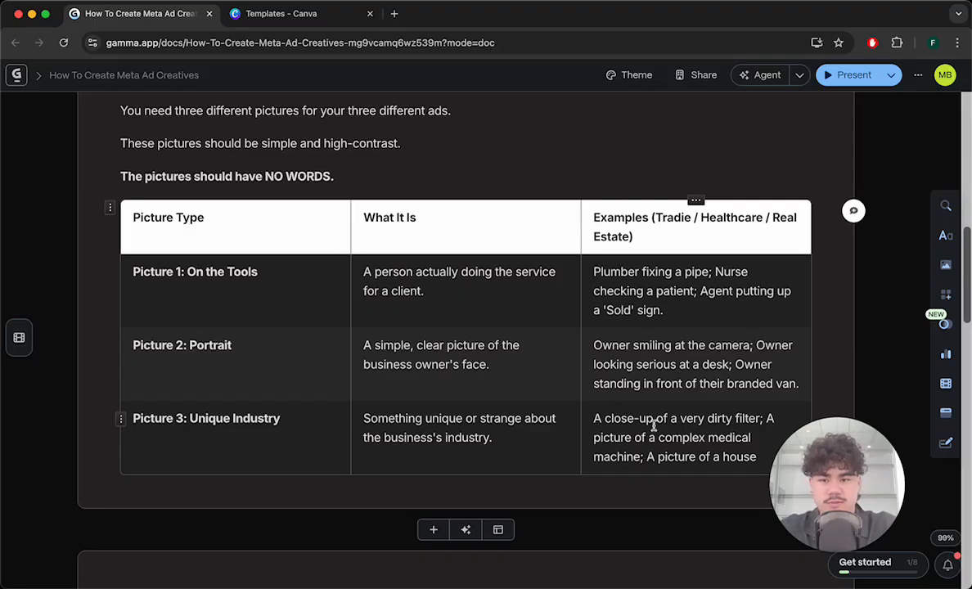
pyautogui.scroll(2, 642, 435)
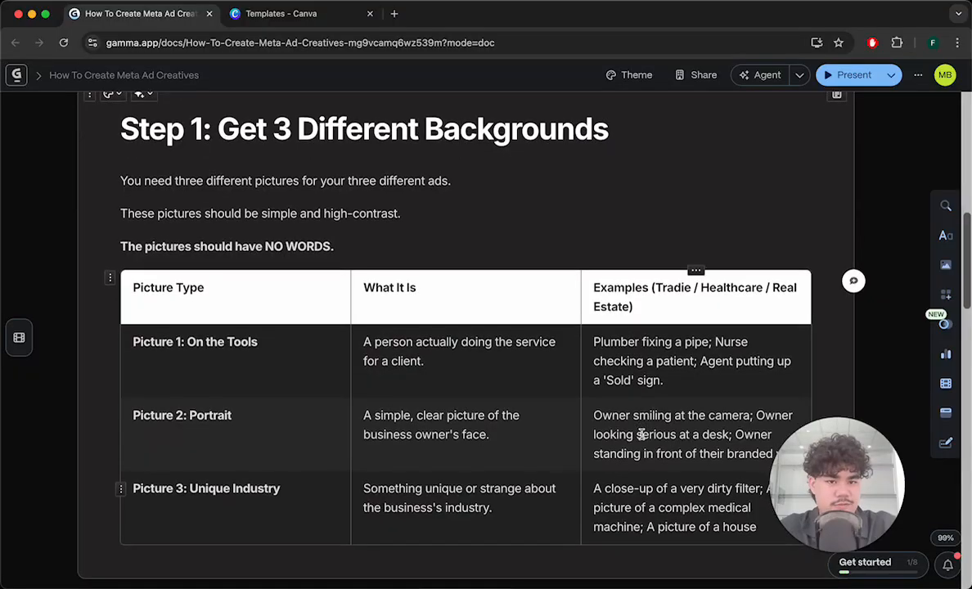
pyautogui.scroll(-8, 642, 433)
pyautogui.scroll(-1, 642, 434)
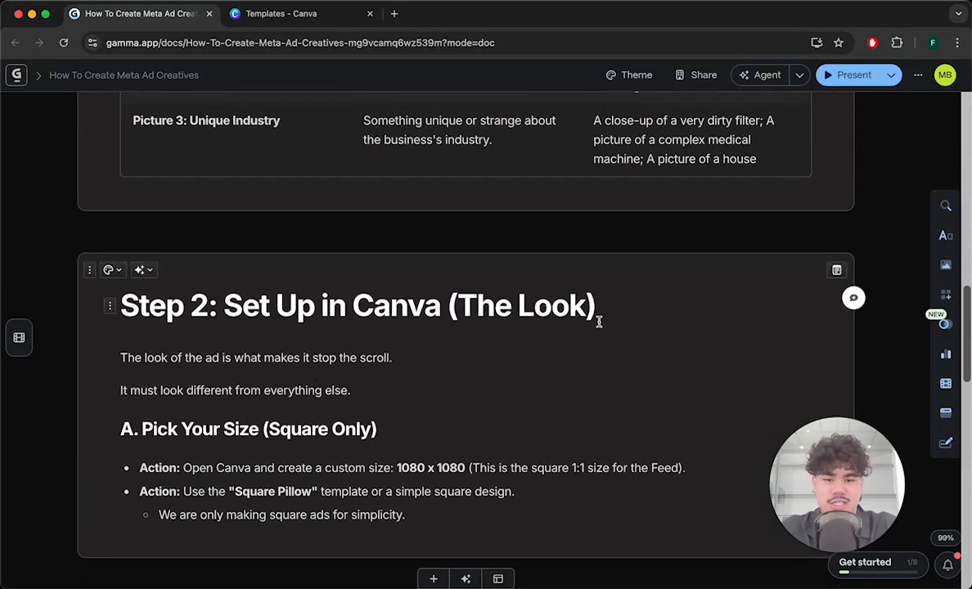
pyautogui.scroll(-1, 599, 321)
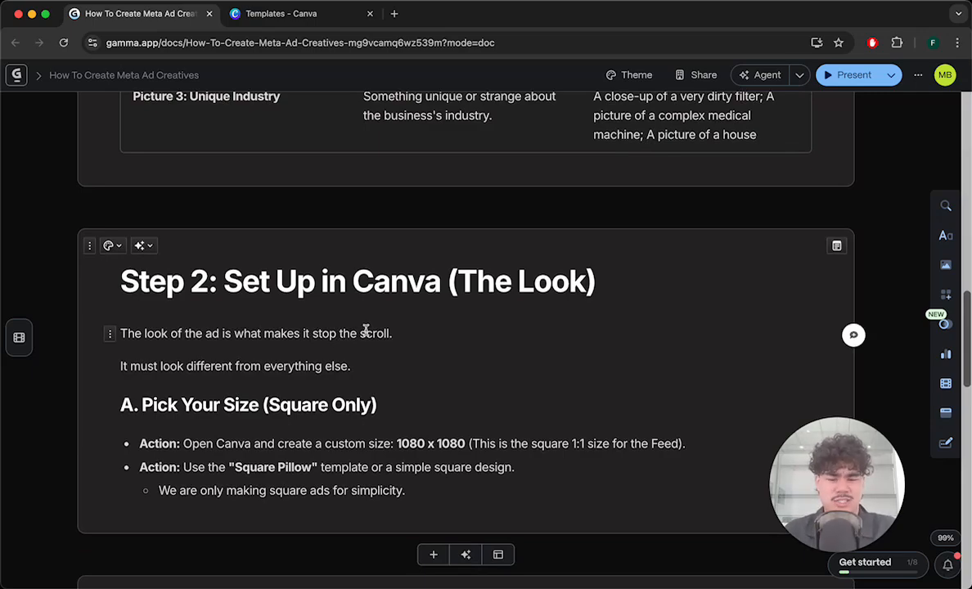
pyautogui.scroll(1, 246, 401)
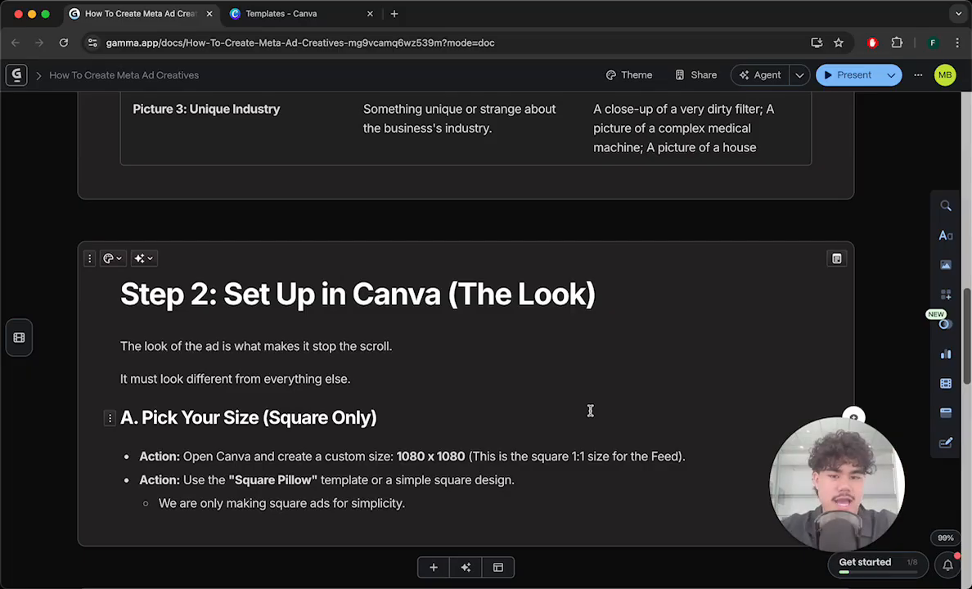
# - Switch to Canva and create a new design from the Square Pillow template
pyautogui.click(282, 14)
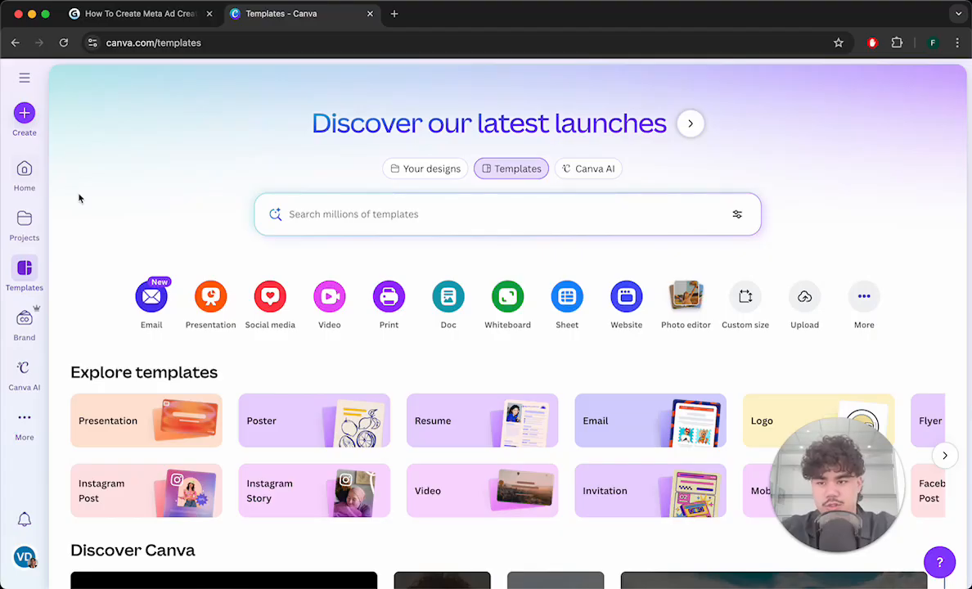
pyautogui.click(26, 115)
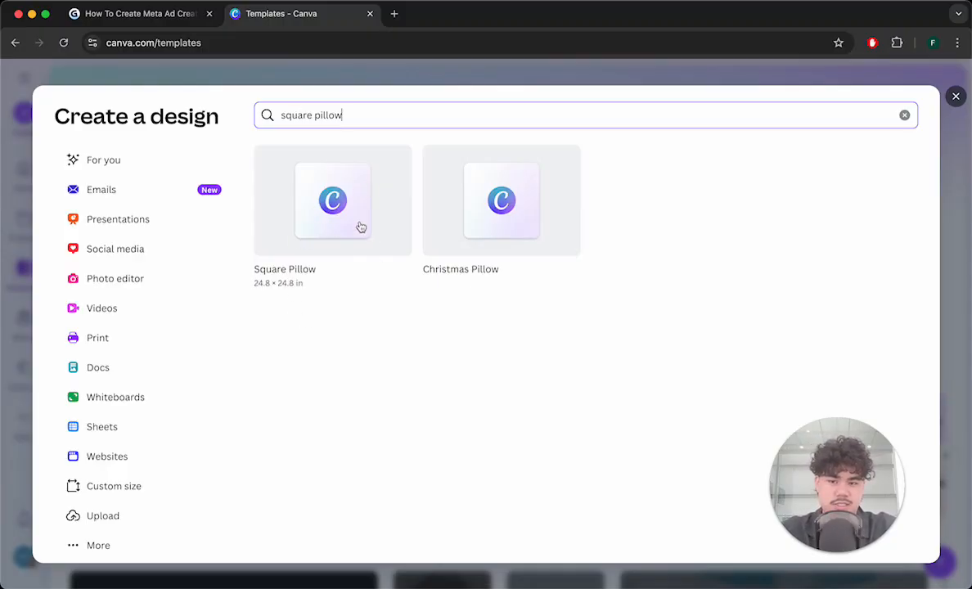
pyautogui.click(331, 227)
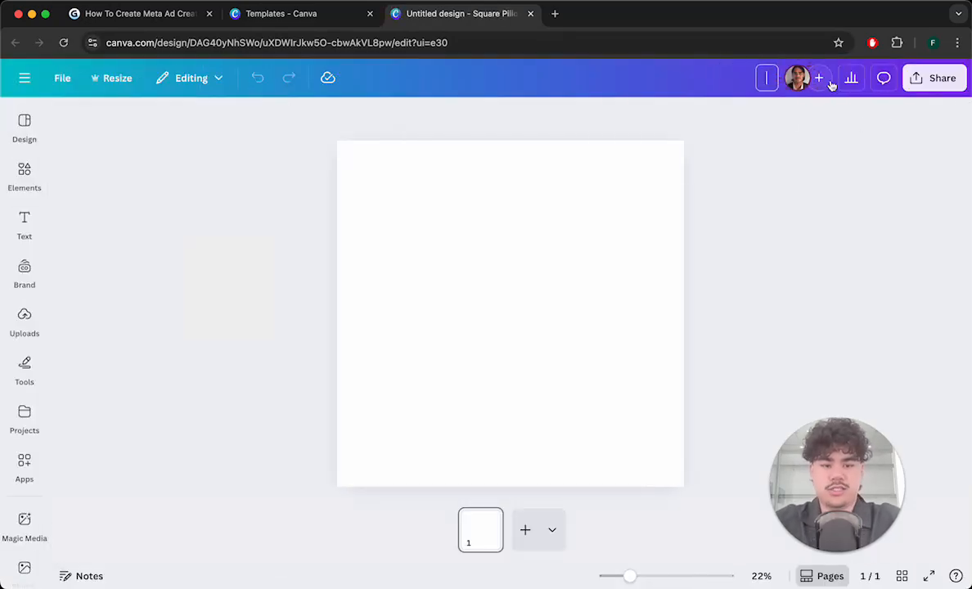
# - Rename the design as Meta Ad Creatives
pyautogui.write('Meta')
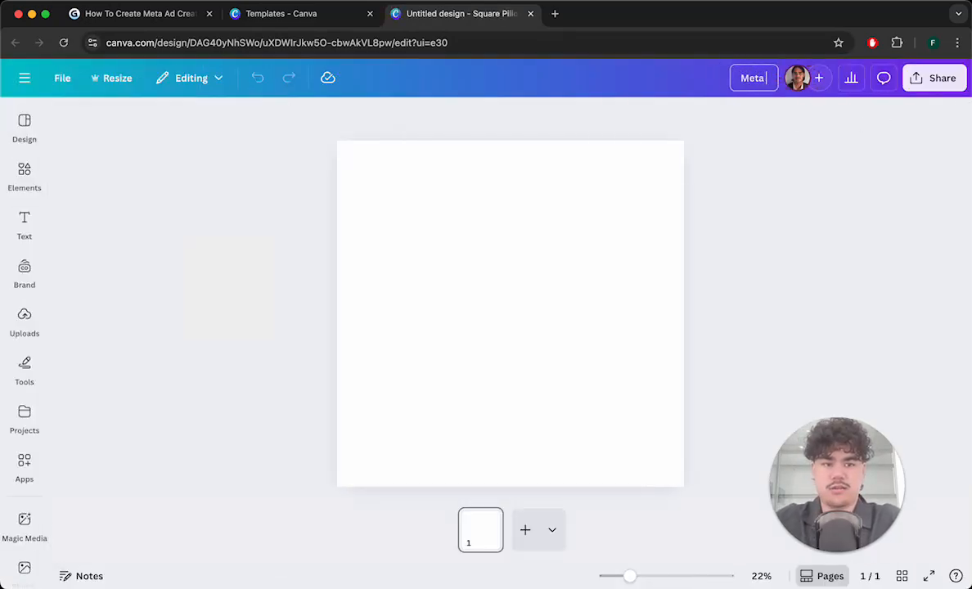
pyautogui.write(' Ad Creatives')
pyautogui.press('Return')
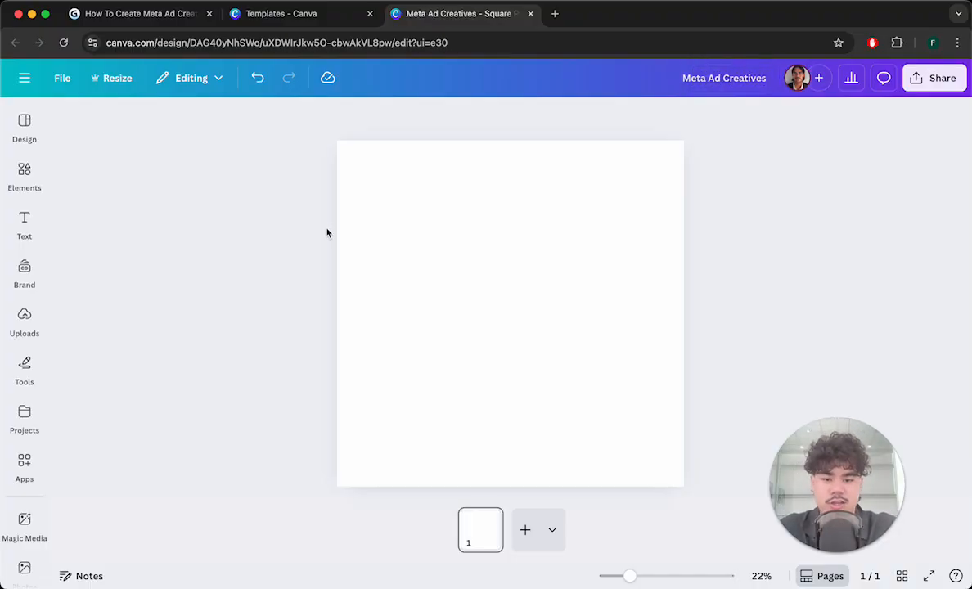
# - Place the recently used photo of a dentist treating a patient onto the first page
pyautogui.scroll(-1, 47, 442)
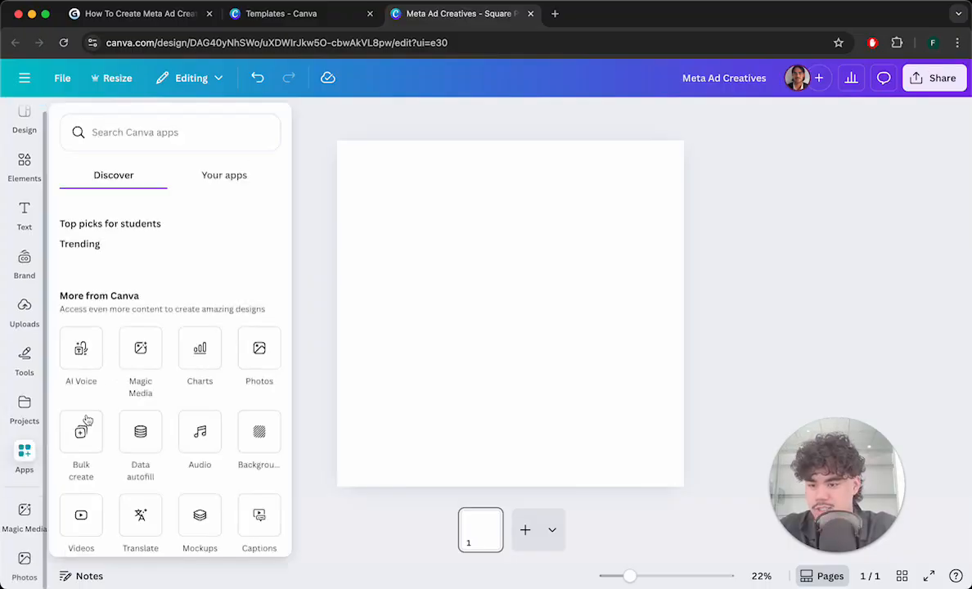
pyautogui.click(21, 559)
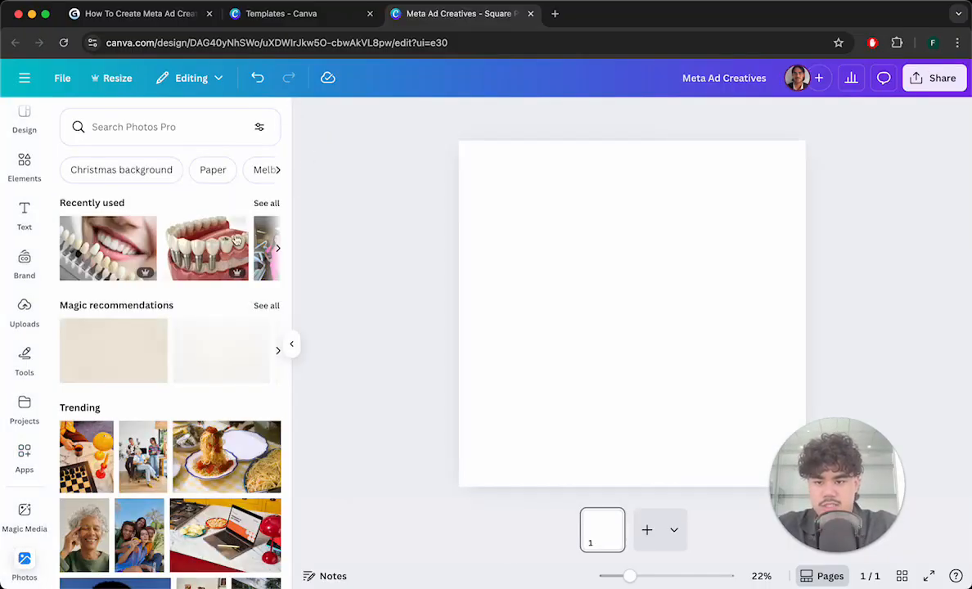
pyautogui.click(277, 247)
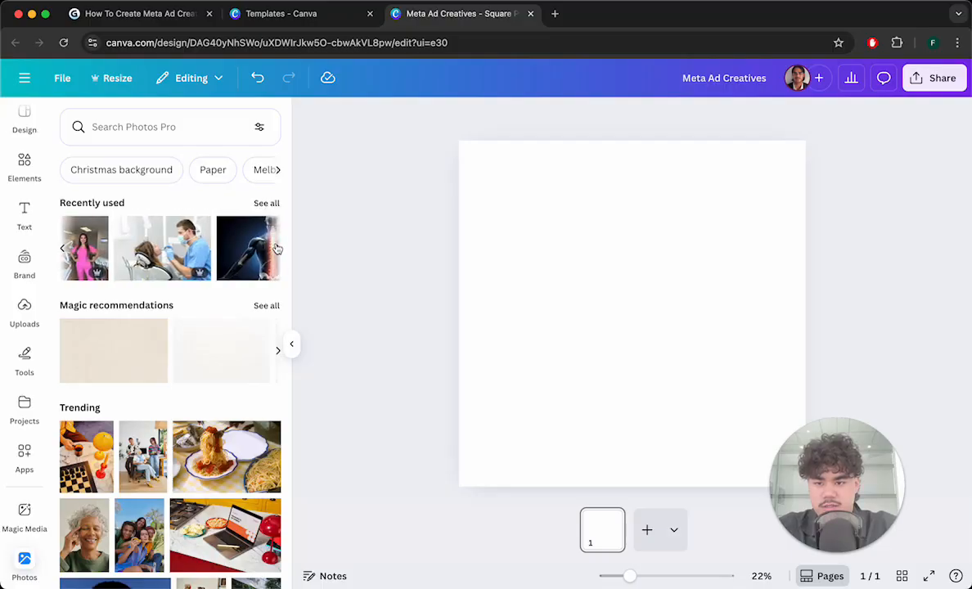
pyautogui.moveTo(184, 223); pyautogui.dragTo(489, 194)
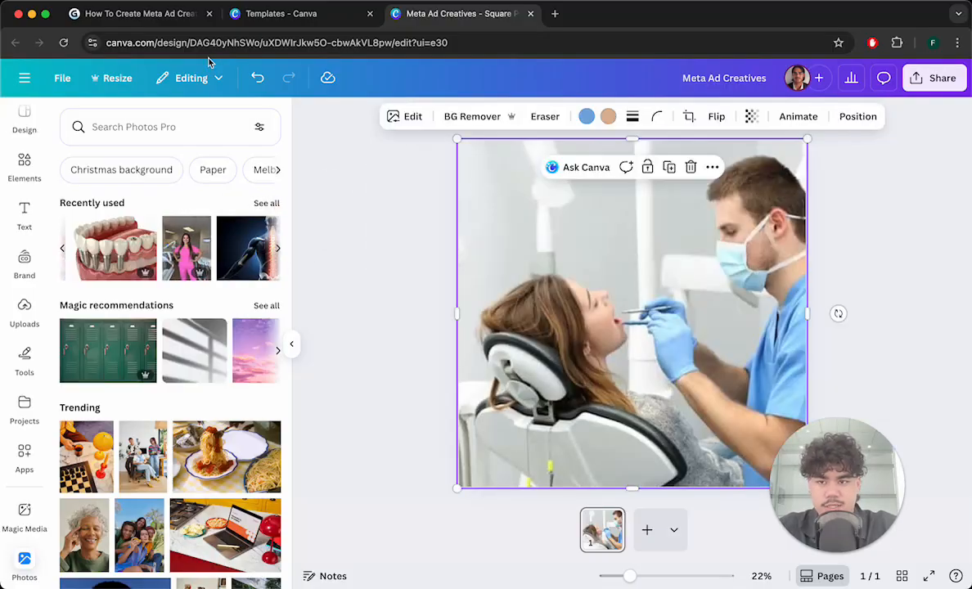
# - Add a second page and place the photo of the woman in pink scrubs on it
pyautogui.click(141, 14)
pyautogui.scroll(5, 359, 330)
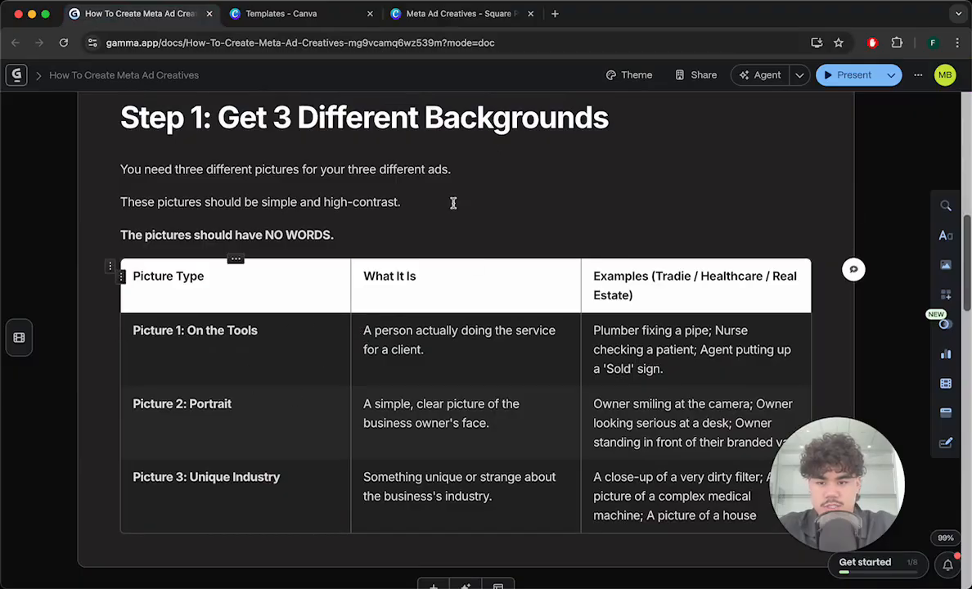
pyautogui.click(454, 14)
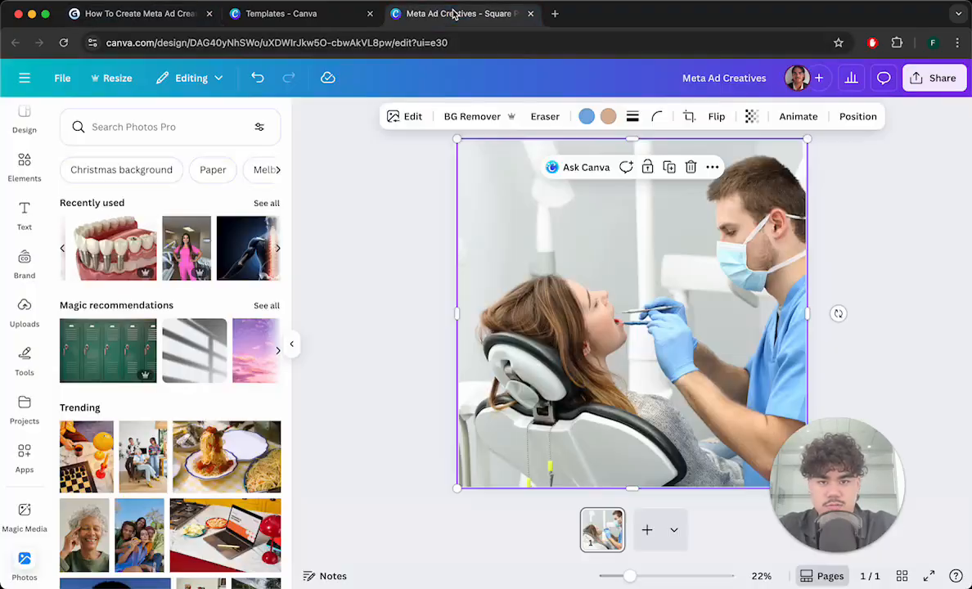
pyautogui.click(857, 243)
pyautogui.click(647, 530)
pyautogui.moveTo(197, 245); pyautogui.dragTo(456, 182)
pyautogui.click(894, 213)
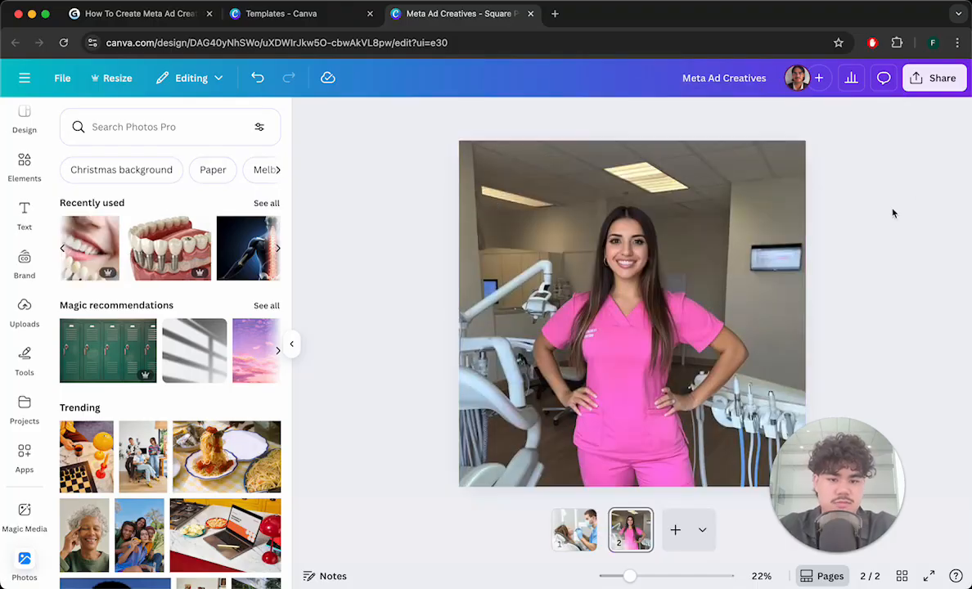
# - Add a third page and place the close-up photo of teeth with a shade guide on it
pyautogui.click(676, 531)
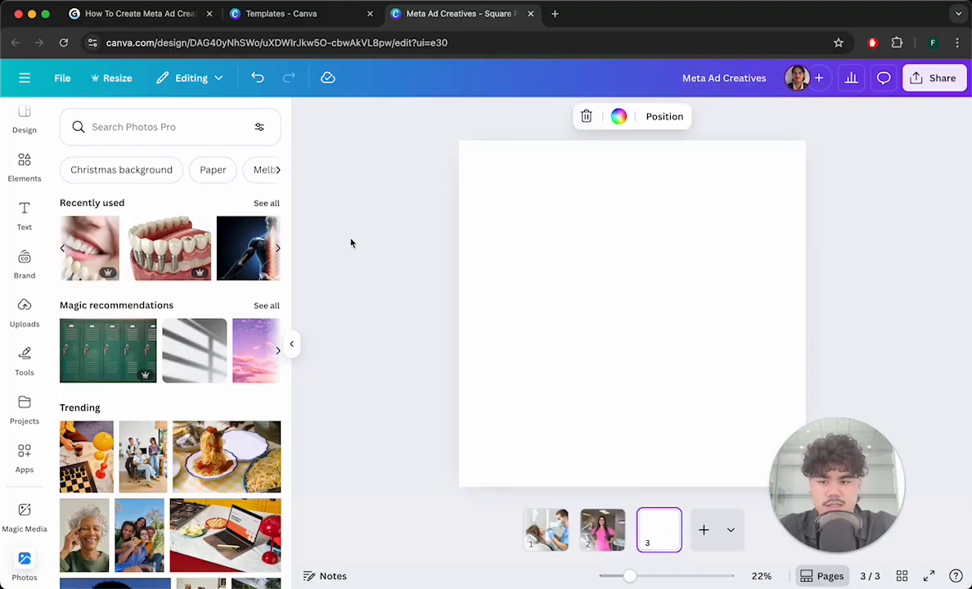
pyautogui.moveTo(575, 169); pyautogui.dragTo(577, 172)
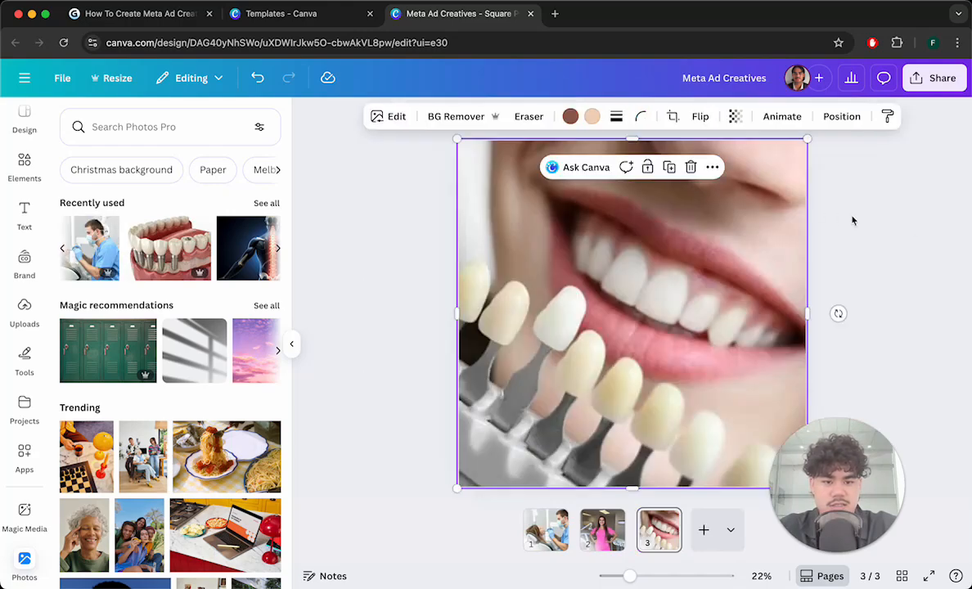
pyautogui.click(853, 224)
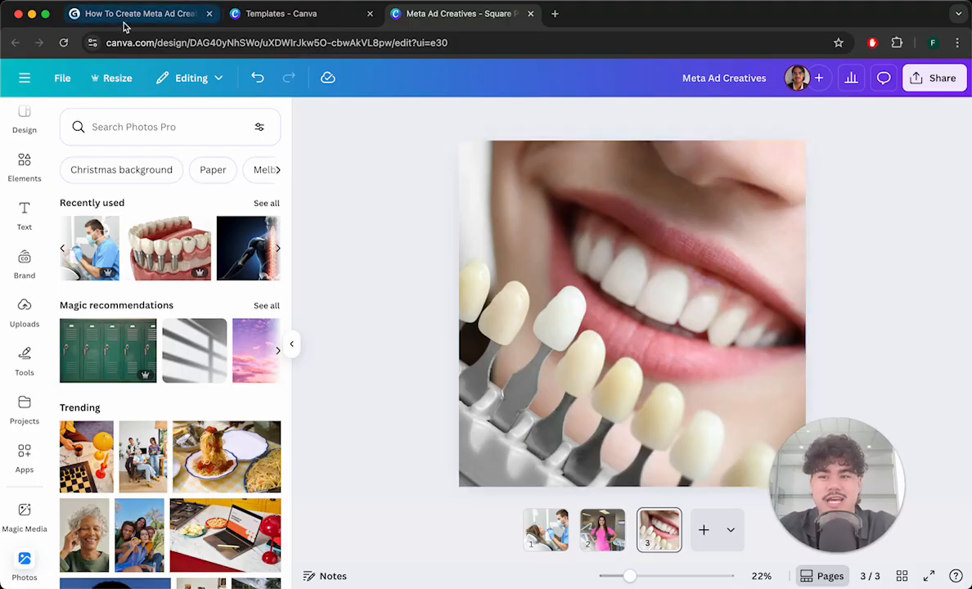
# - Review the guide's Step 3 ad grid, then duplicate the dentist photo page twice
pyautogui.click(164, 20)
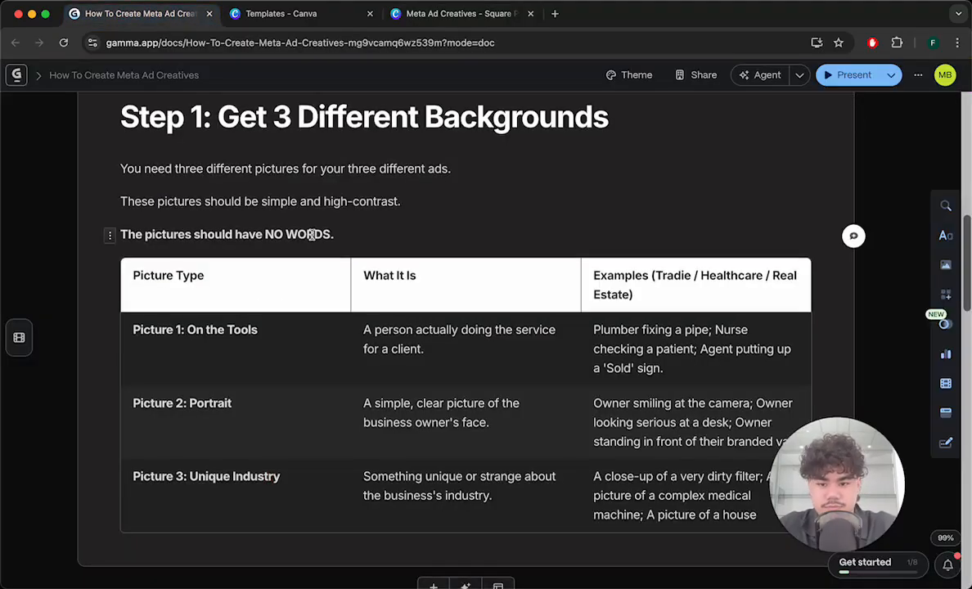
pyautogui.scroll(-10, 313, 234)
pyautogui.scroll(-5, 311, 327)
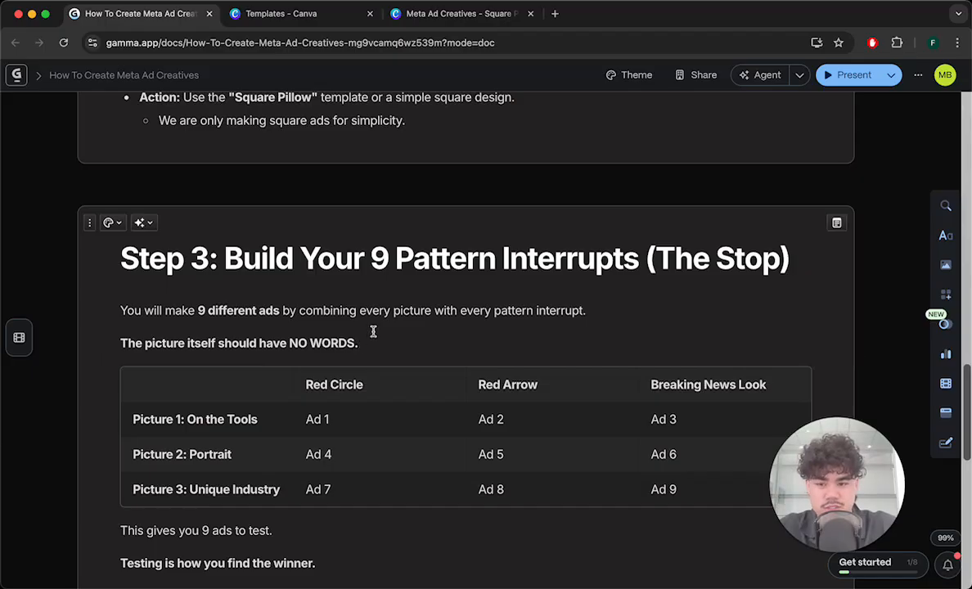
pyautogui.scroll(-2, 360, 339)
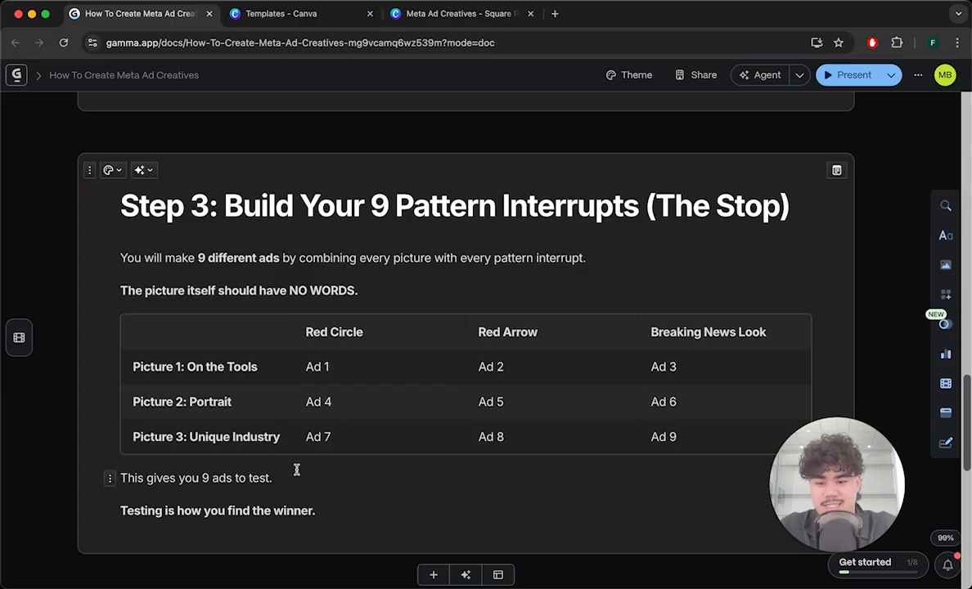
pyautogui.click(448, 20)
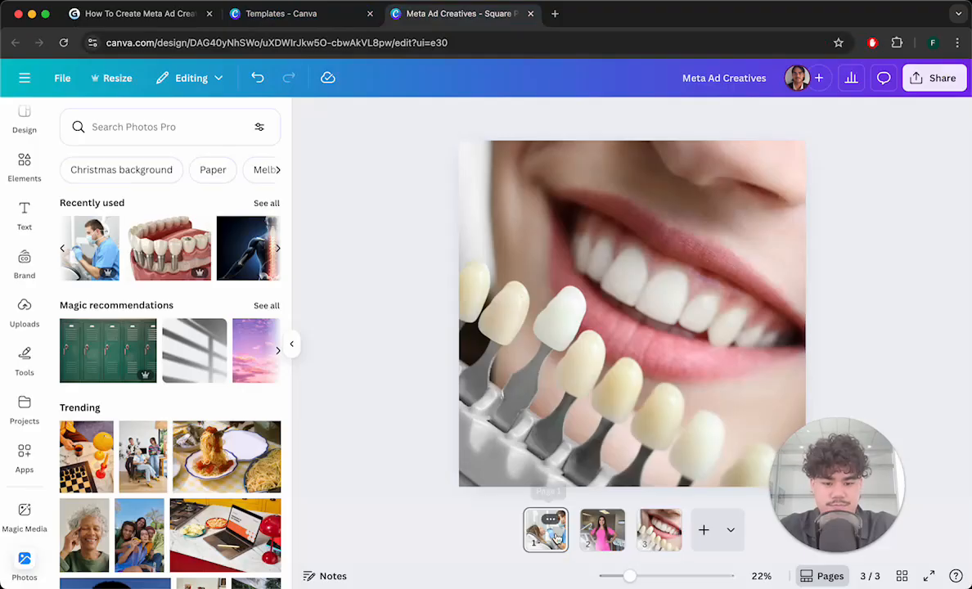
pyautogui.click(553, 533)
pyautogui.click(547, 500)
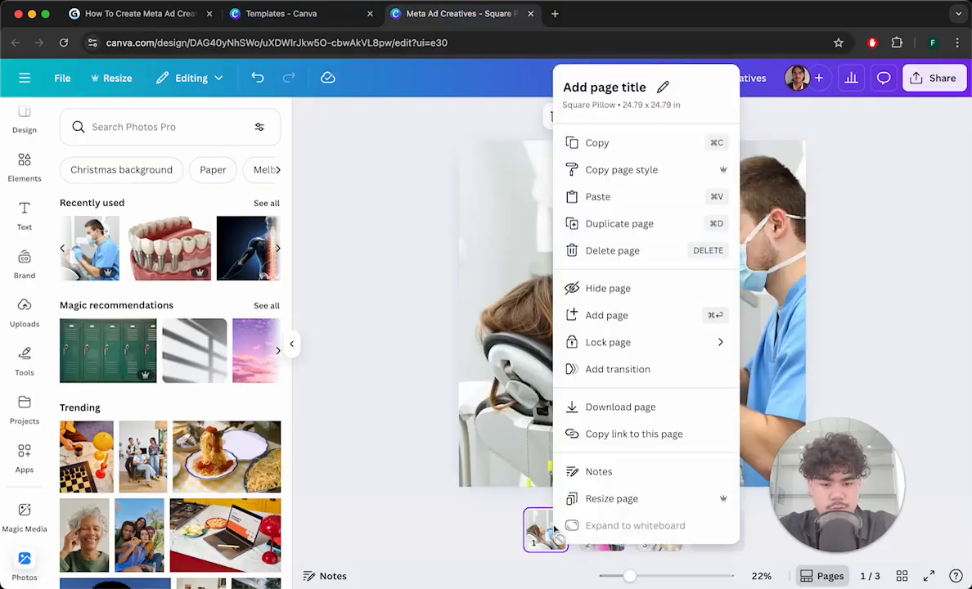
pyautogui.click(636, 239)
pyautogui.rightClick(578, 522)
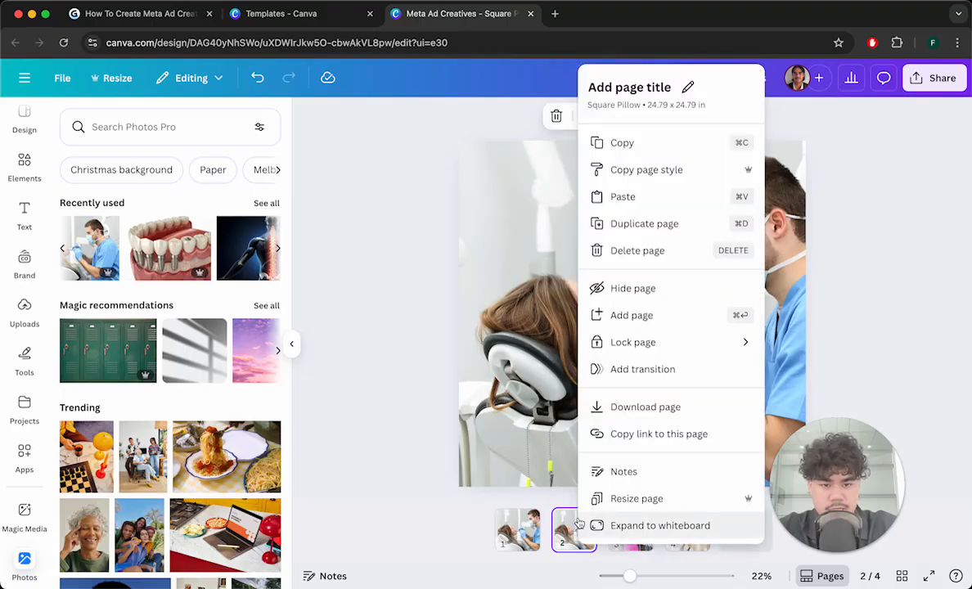
pyautogui.click(630, 223)
pyautogui.click(491, 530)
pyautogui.click(546, 530)
pyautogui.click(621, 529)
pyautogui.click(410, 473)
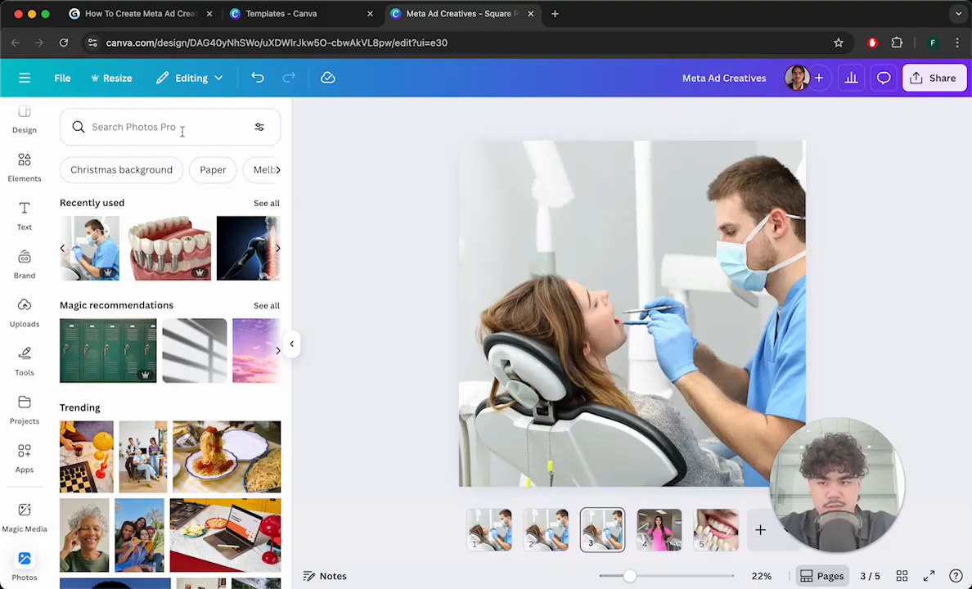
# - Search the elements for frames and add a circle frame onto the third page's dentist photo
pyautogui.click(23, 161)
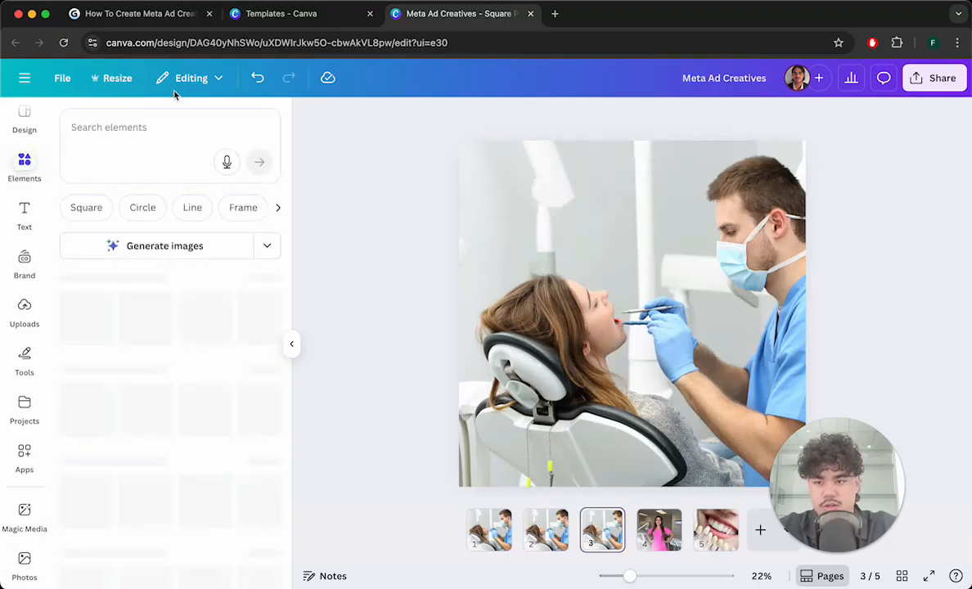
pyautogui.click(141, 138)
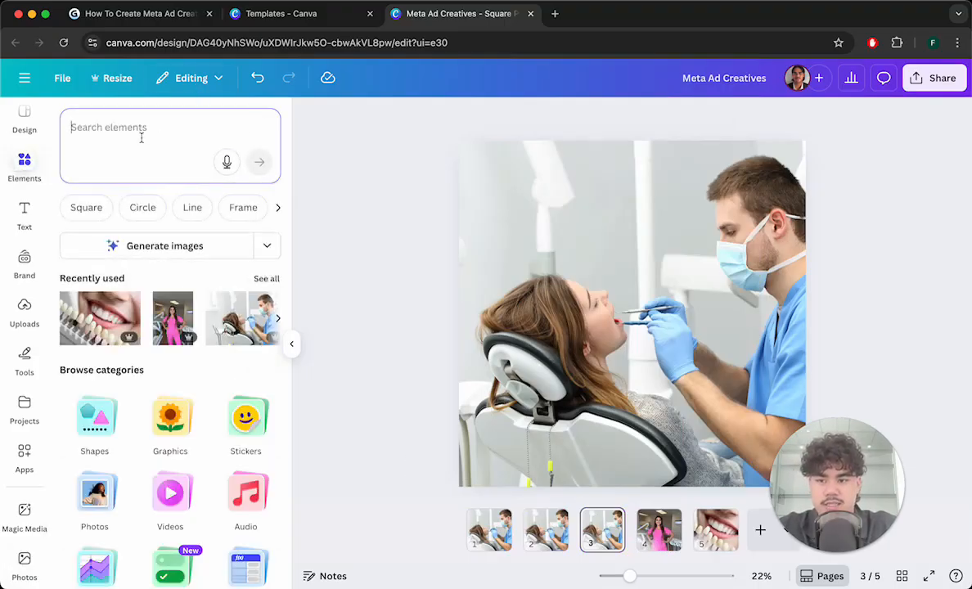
pyautogui.write('frame')
pyautogui.press('Return')
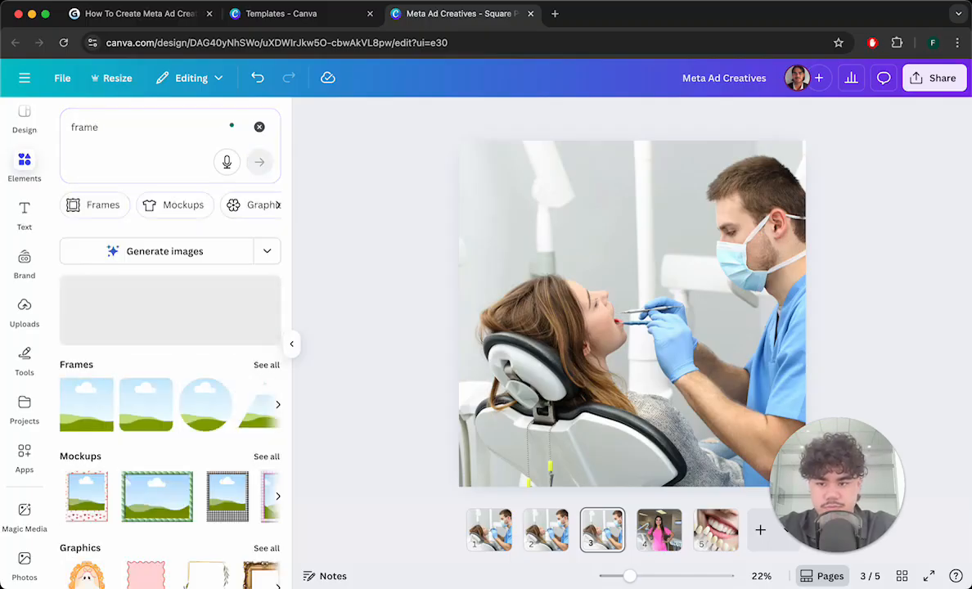
pyautogui.moveTo(206, 423); pyautogui.dragTo(549, 274)
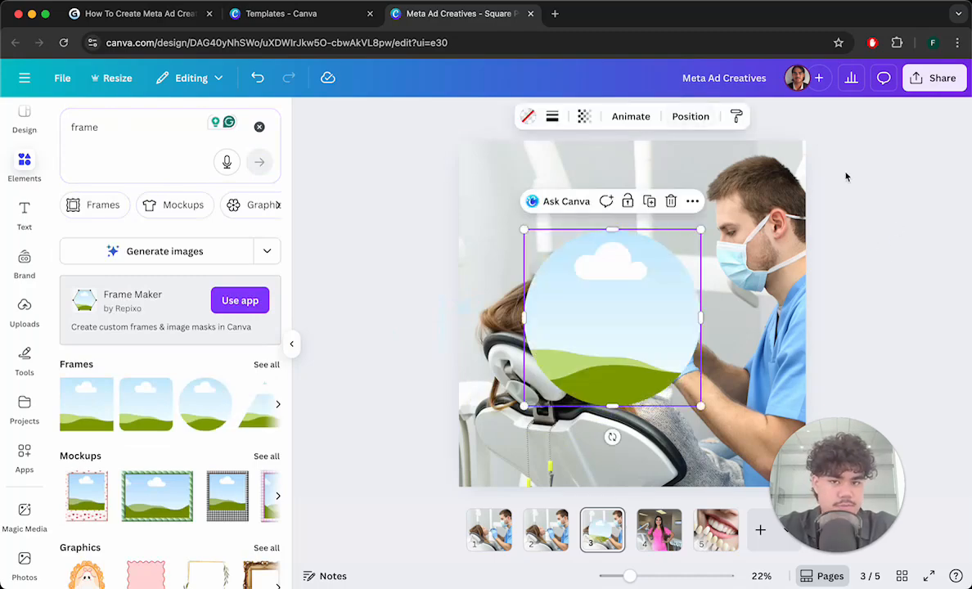
# - Give the circle frame a solid border with stroke weight 20 and set its stroke colour to red
pyautogui.click(182, 21)
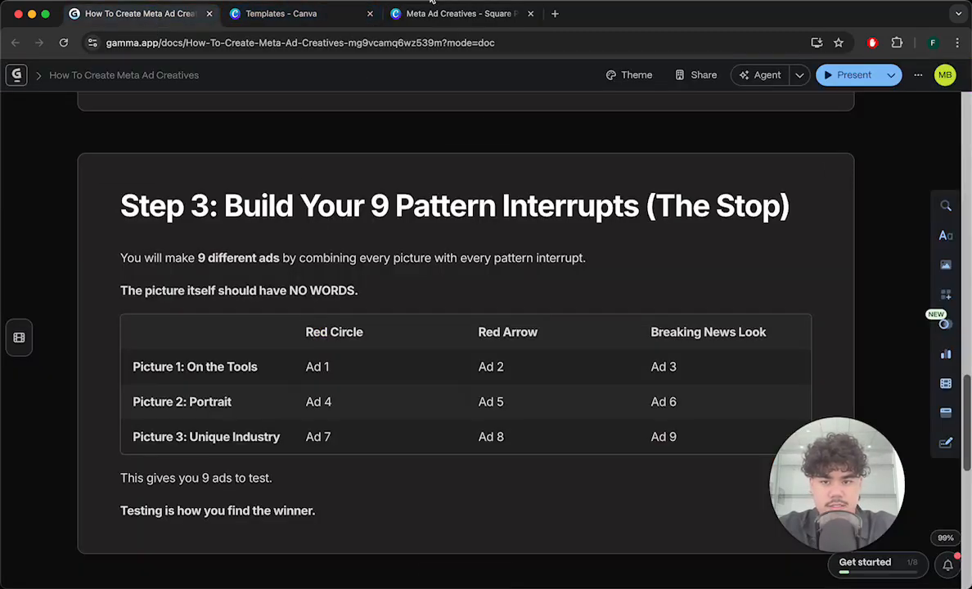
pyautogui.click(458, 13)
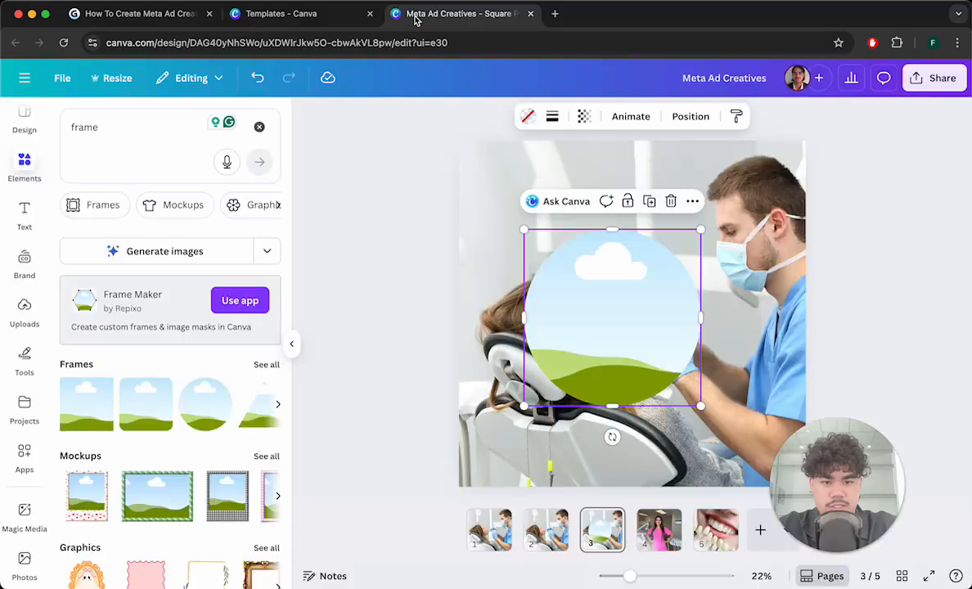
pyautogui.click(553, 117)
pyautogui.moveTo(466, 209)
pyautogui.mouseDown()
pyautogui.moveTo(523, 210)
pyautogui.moveTo(493, 213)
pyautogui.mouseUp()
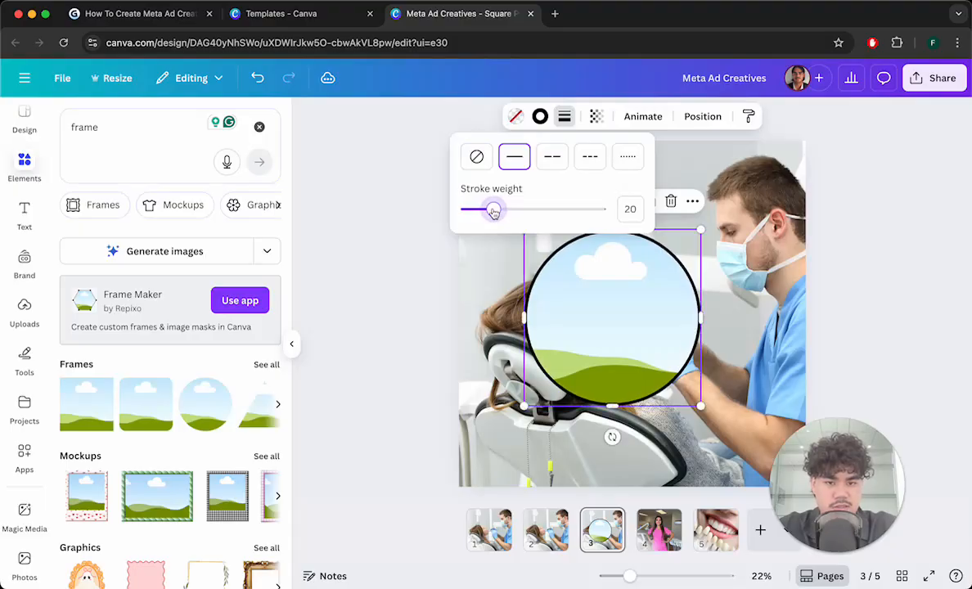
pyautogui.click(540, 119)
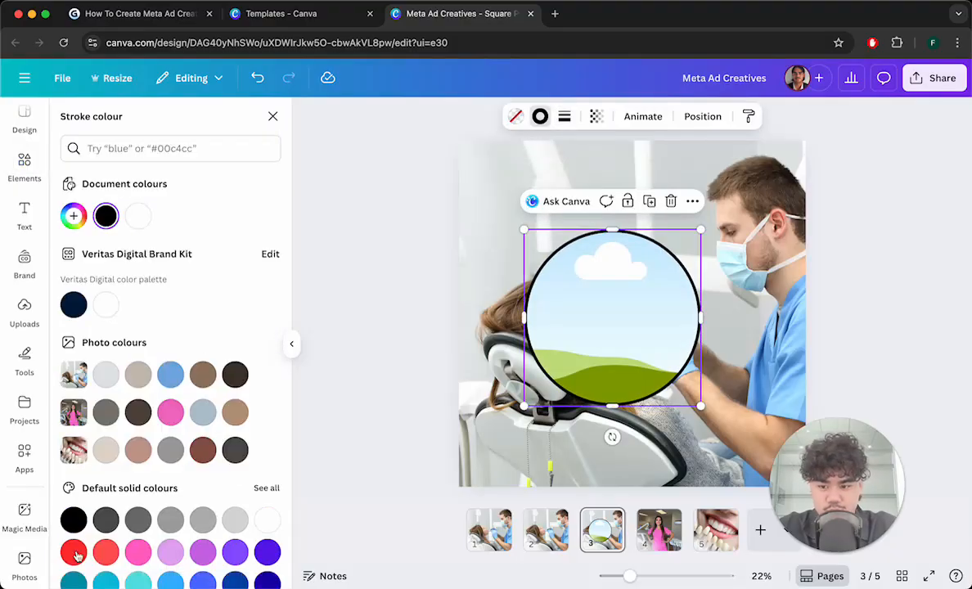
pyautogui.click(74, 553)
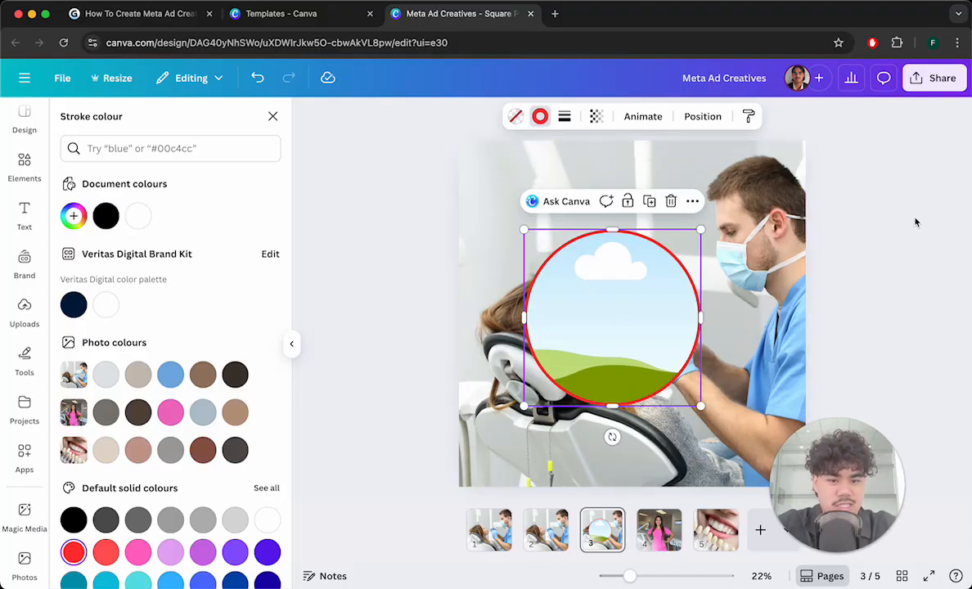
pyautogui.press('Escape')
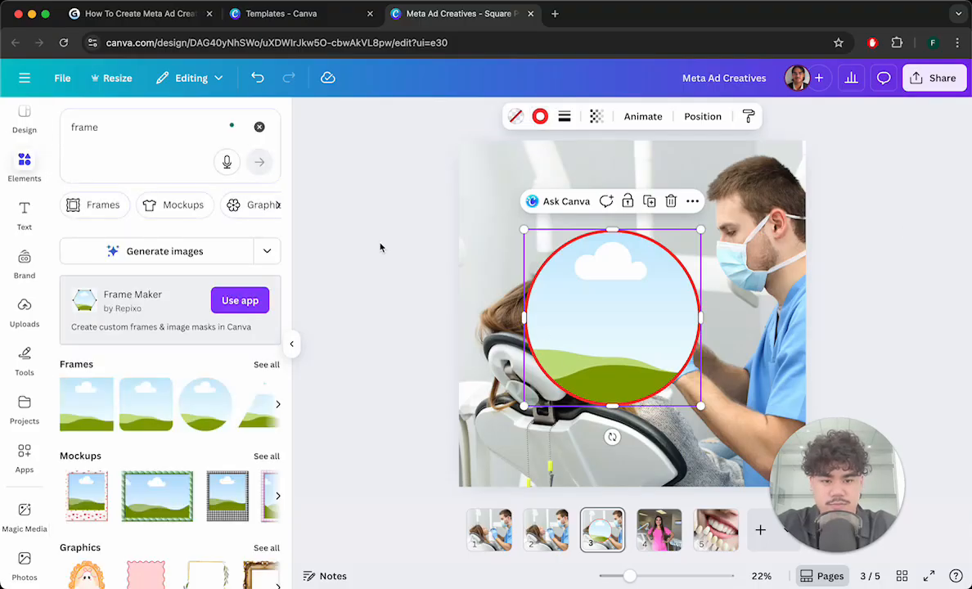
# - Shrink the red-bordered circle frame and move it to the upper left area of the photo
pyautogui.moveTo(650, 281)
pyautogui.mouseDown()
pyautogui.moveTo(666, 332)
pyautogui.moveTo(760, 323)
pyautogui.moveTo(724, 379)
pyautogui.moveTo(758, 318)
pyautogui.moveTo(794, 427)
pyautogui.moveTo(674, 487)
pyautogui.moveTo(676, 195)
pyautogui.moveTo(610, 289)
pyautogui.moveTo(620, 310)
pyautogui.moveTo(634, 284)
pyautogui.mouseUp()
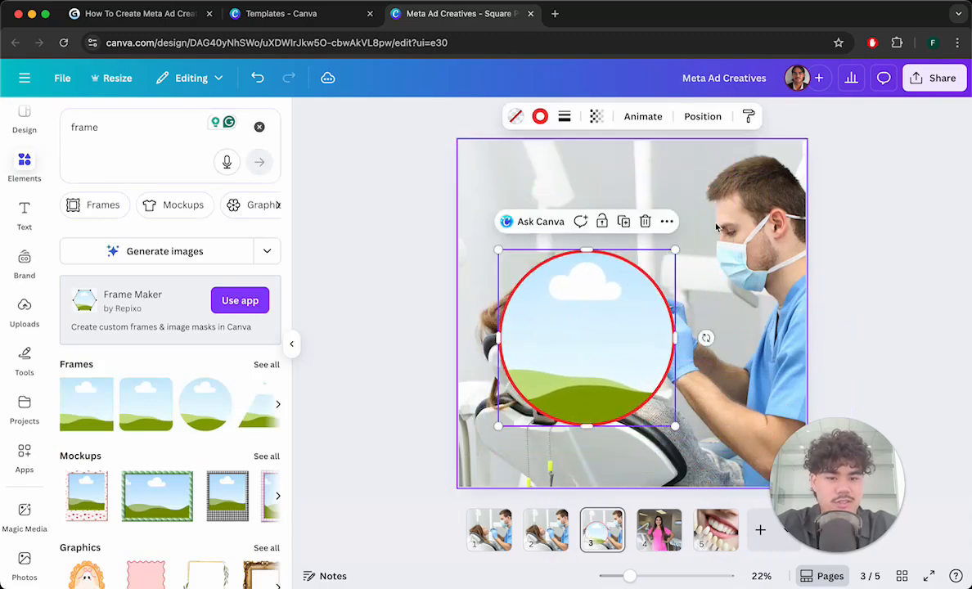
pyautogui.moveTo(676, 249); pyautogui.dragTo(602, 324)
pyautogui.moveTo(550, 372); pyautogui.dragTo(555, 208)
pyautogui.click(323, 172)
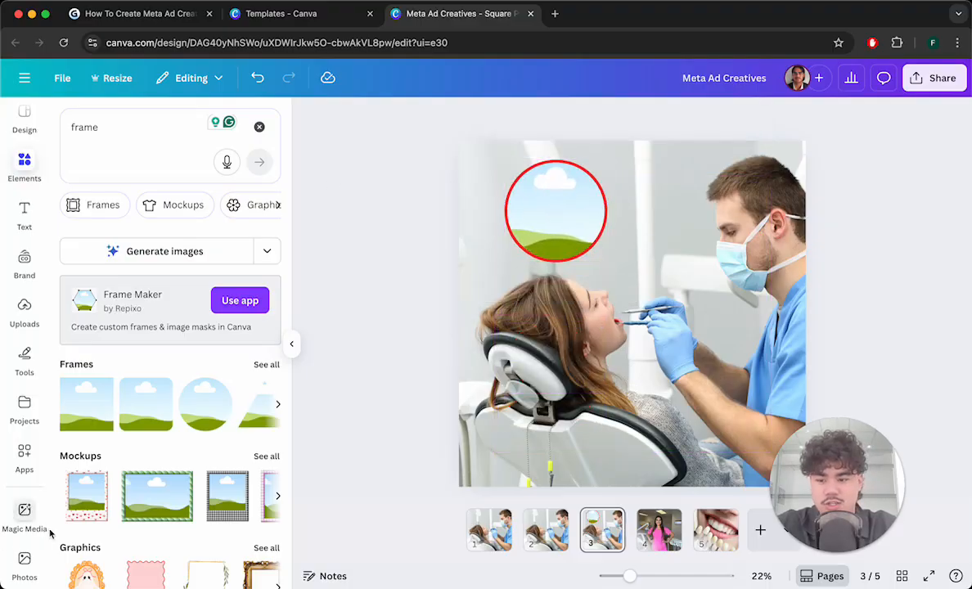
# - Search the photo library for dental teeth images, refining the search to dental teeth xray
pyautogui.click(23, 564)
pyautogui.click(165, 126)
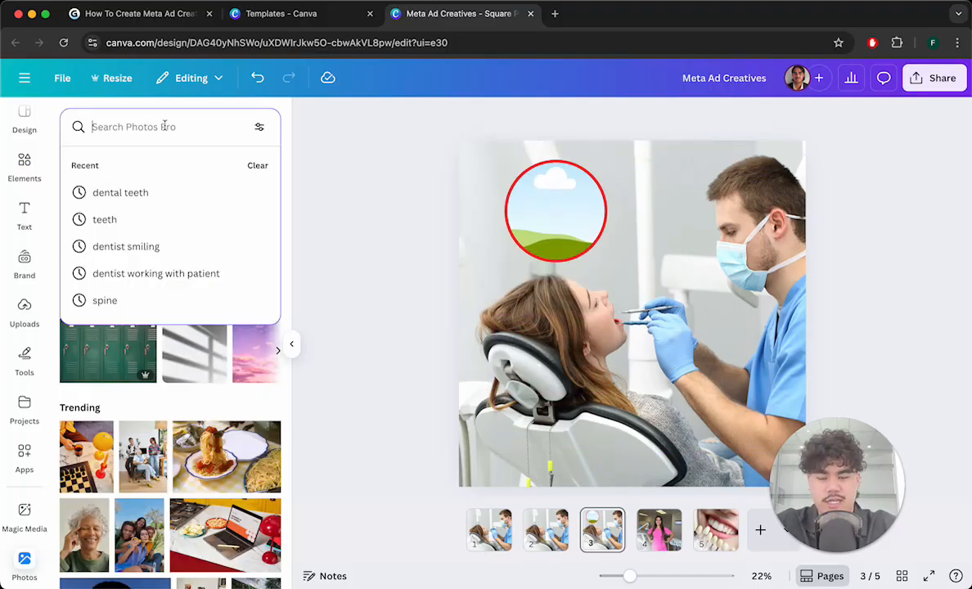
pyautogui.write('dental teeth')
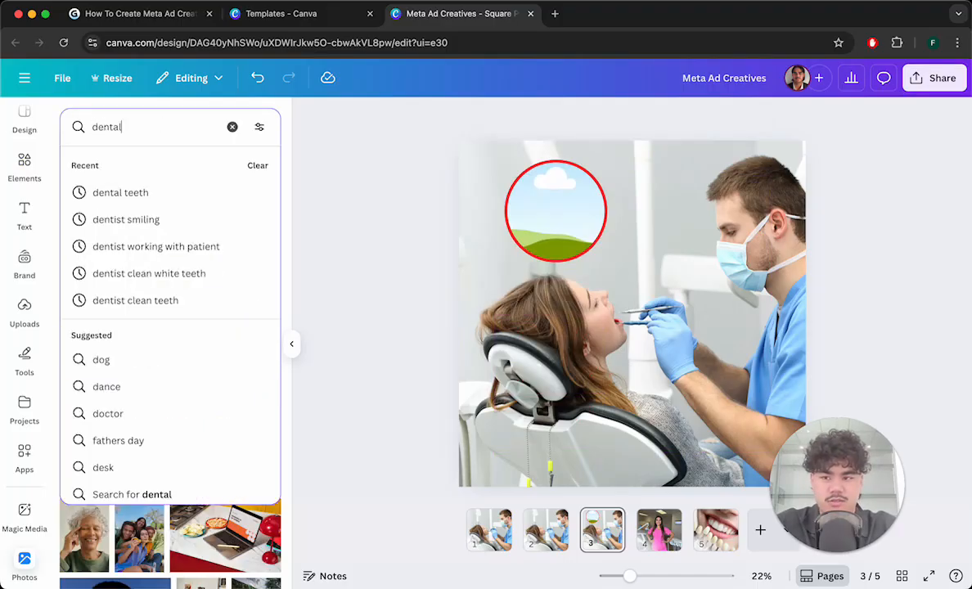
pyautogui.press('Return')
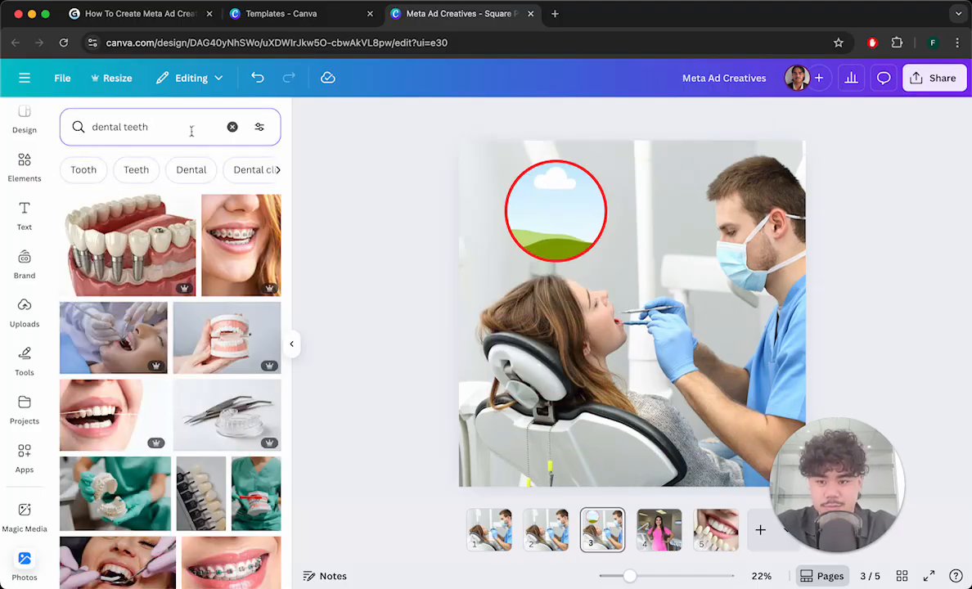
pyautogui.scroll(-10, 163, 335)
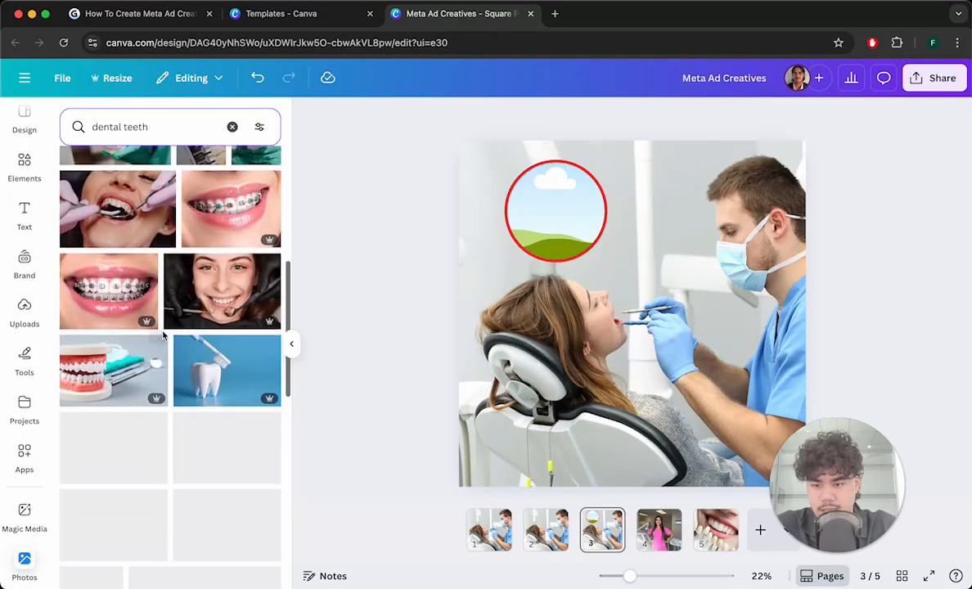
pyautogui.scroll(-10, 163, 336)
pyautogui.scroll(-10, 163, 335)
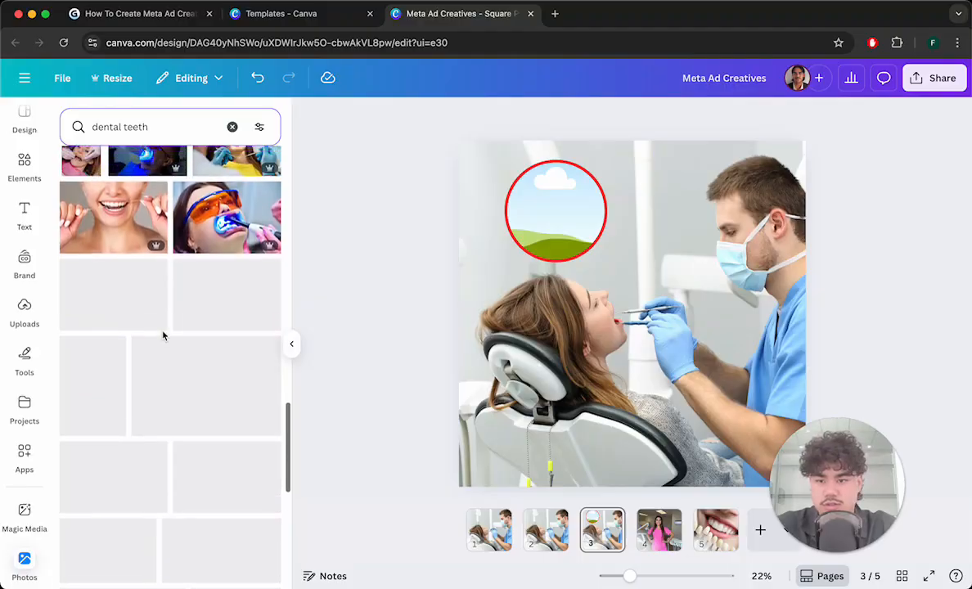
pyautogui.scroll(-7, 163, 335)
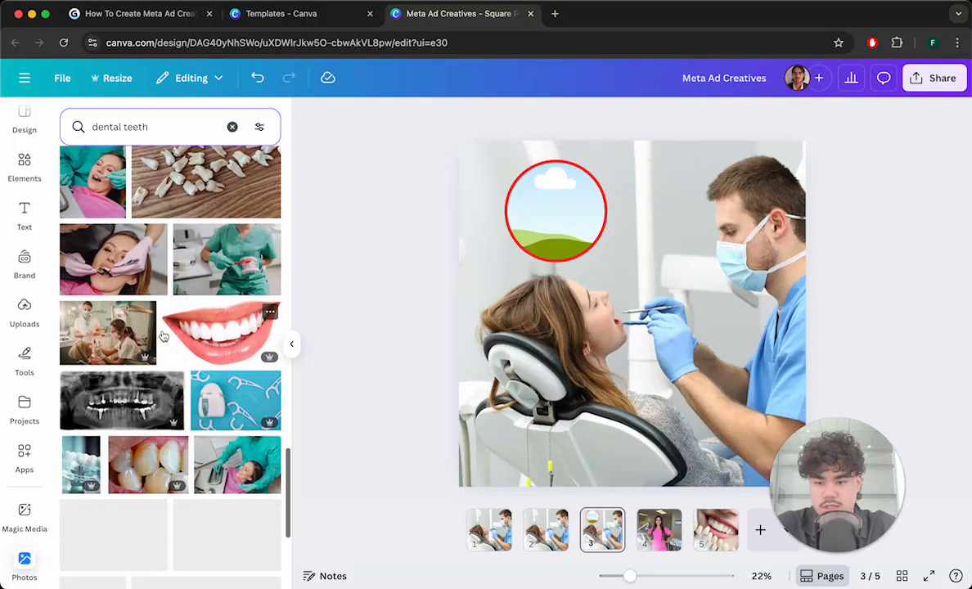
pyautogui.scroll(20, 162, 336)
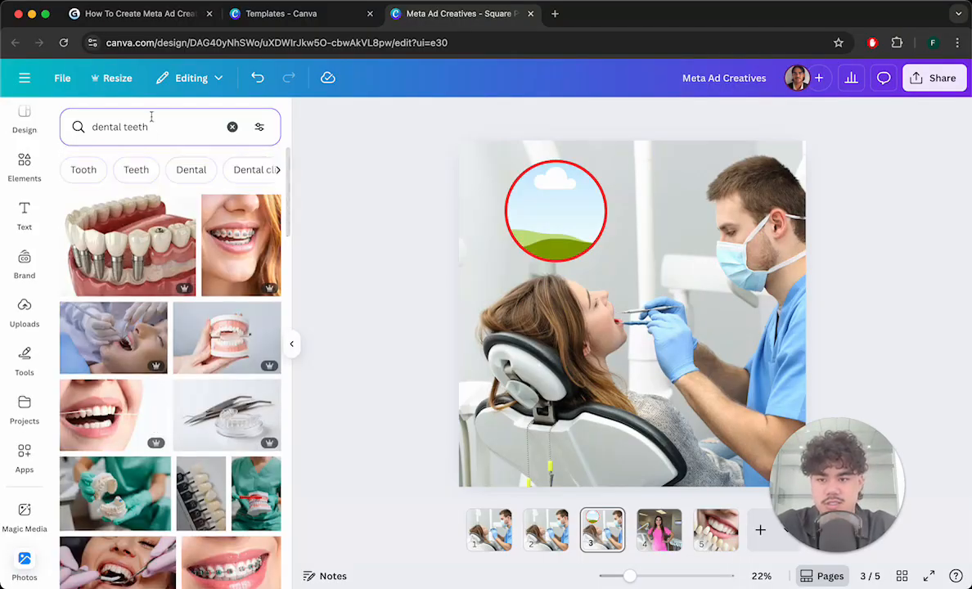
pyautogui.click(153, 127)
pyautogui.press('super+a')
pyautogui.write('teeth')
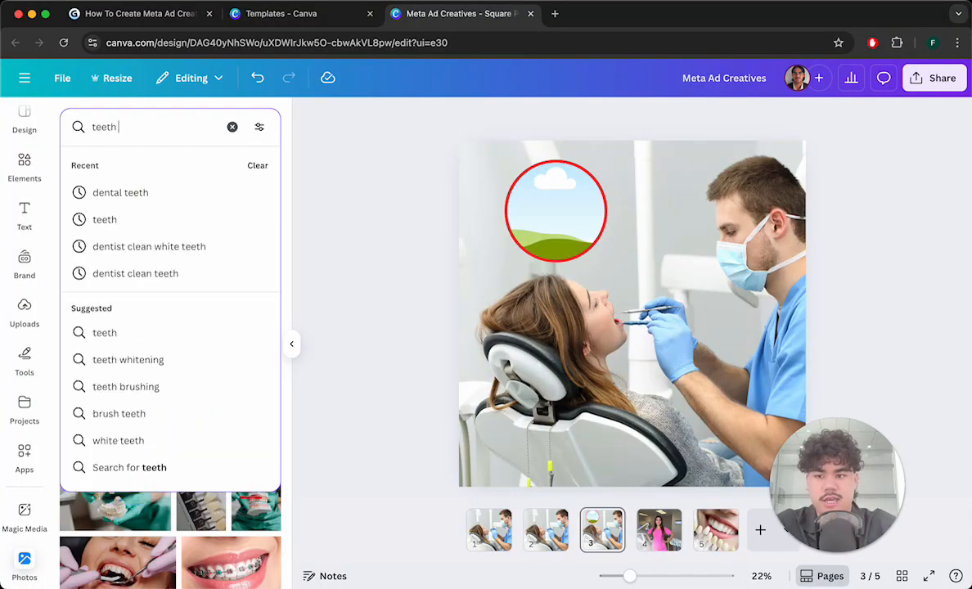
pyautogui.press('super+a')
pyautogui.write('dental teeth x')
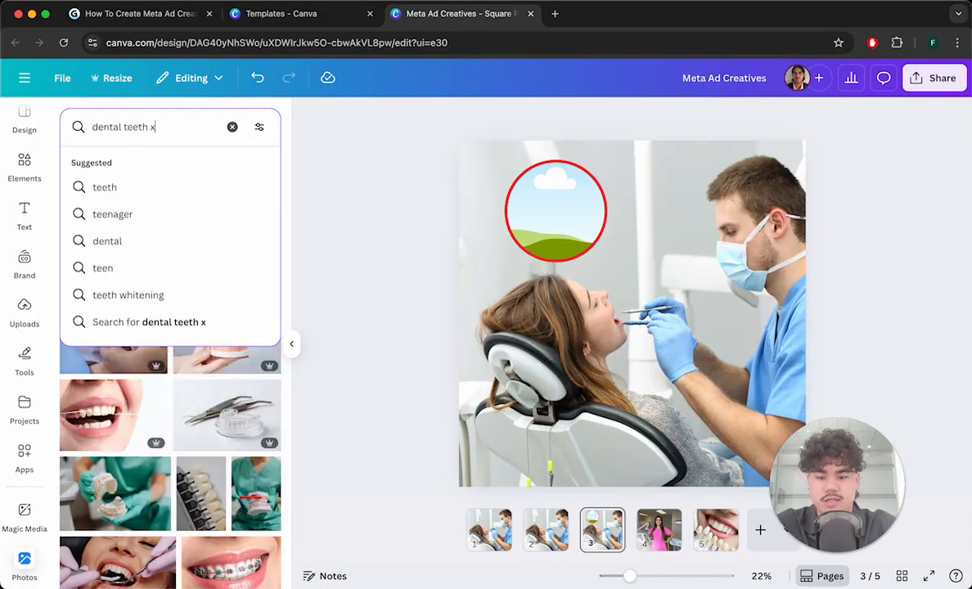
pyautogui.write('ray')
pyautogui.press('Return')
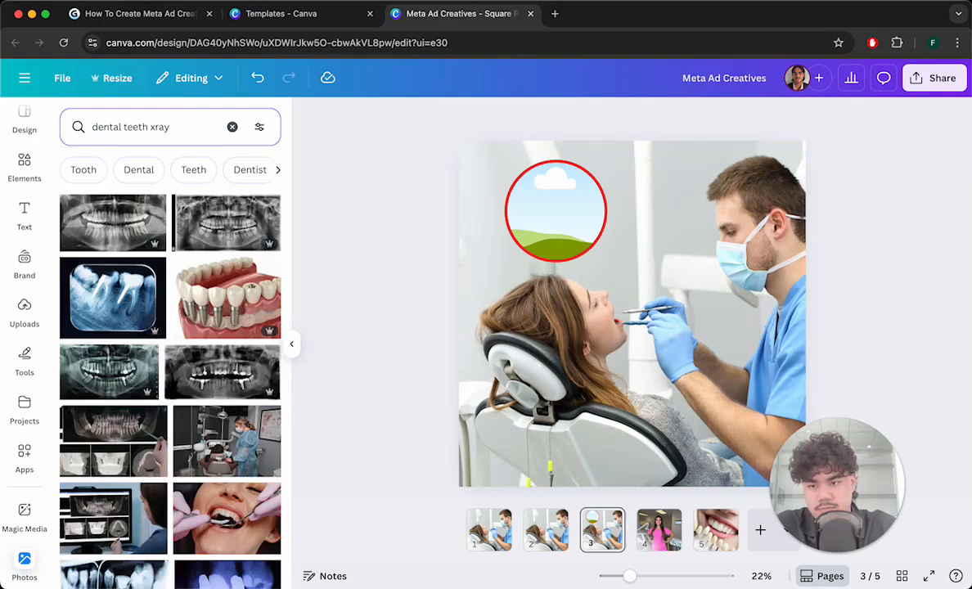
# - Try filling the circle frame with several different dental x-ray photos, undoing each attempt
pyautogui.moveTo(114, 229); pyautogui.dragTo(581, 324)
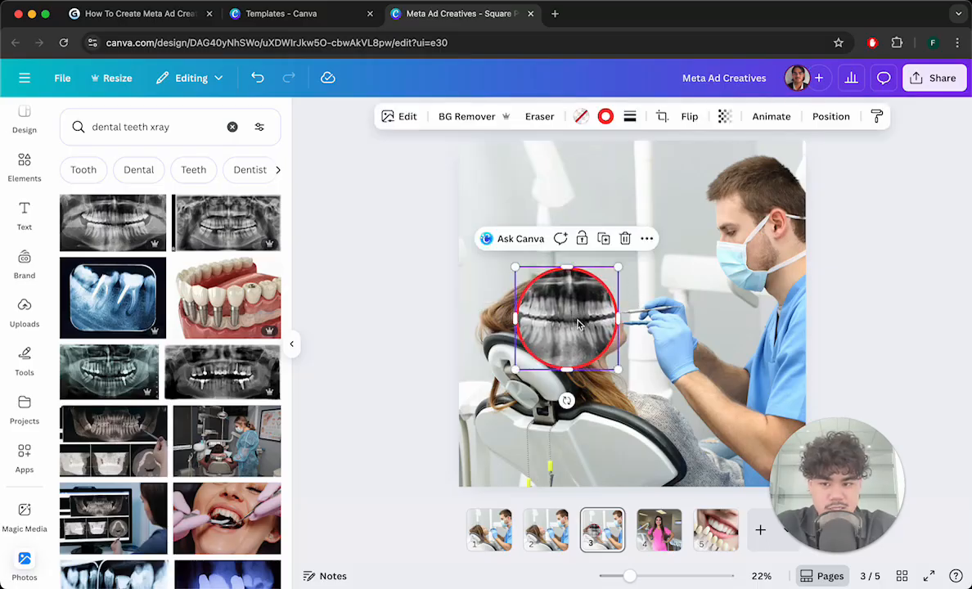
pyautogui.hotkey('ctrl', 'z')
pyautogui.hotkey('ctrl', 'z')
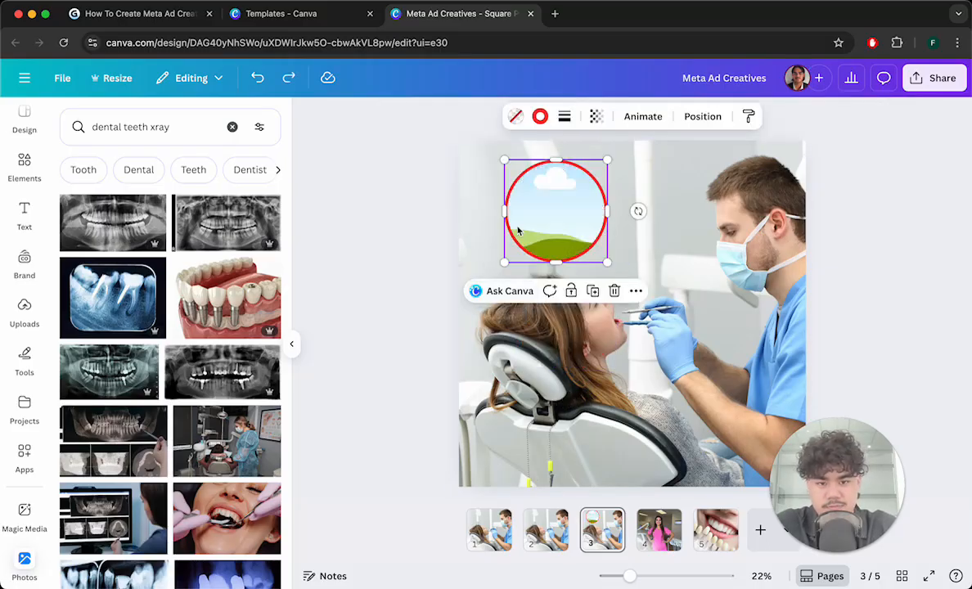
pyautogui.moveTo(87, 274); pyautogui.dragTo(521, 211)
pyautogui.scroll(-3, 227, 380)
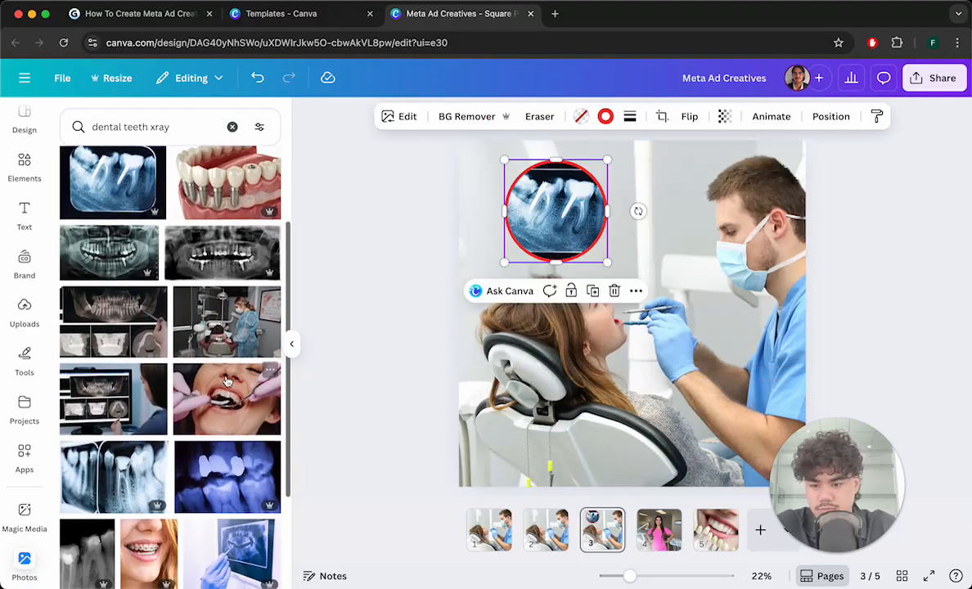
pyautogui.hotkey('ctrl', 'z')
pyautogui.scroll(-5, 189, 351)
pyautogui.scroll(-3, 190, 350)
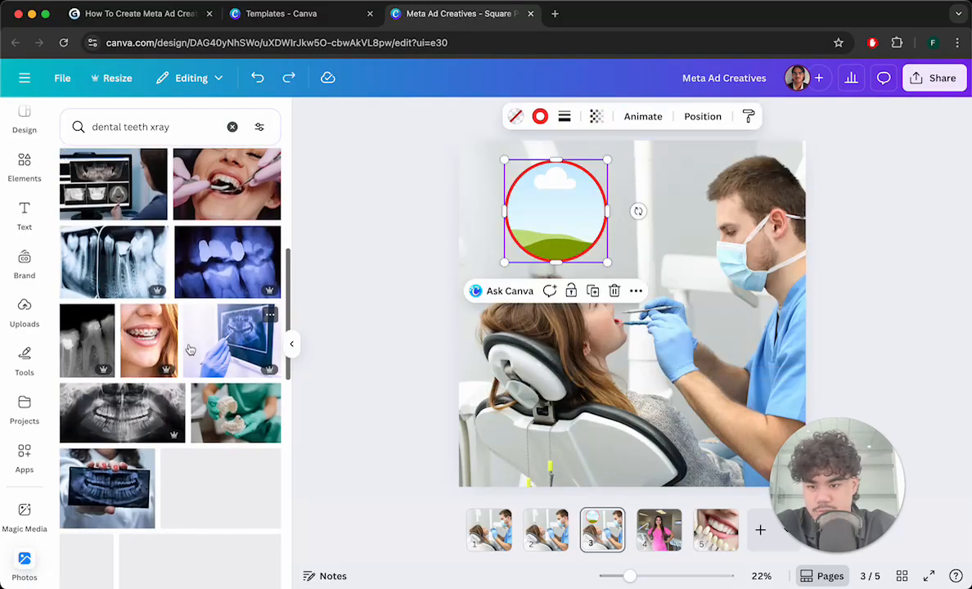
pyautogui.moveTo(163, 483); pyautogui.dragTo(538, 224)
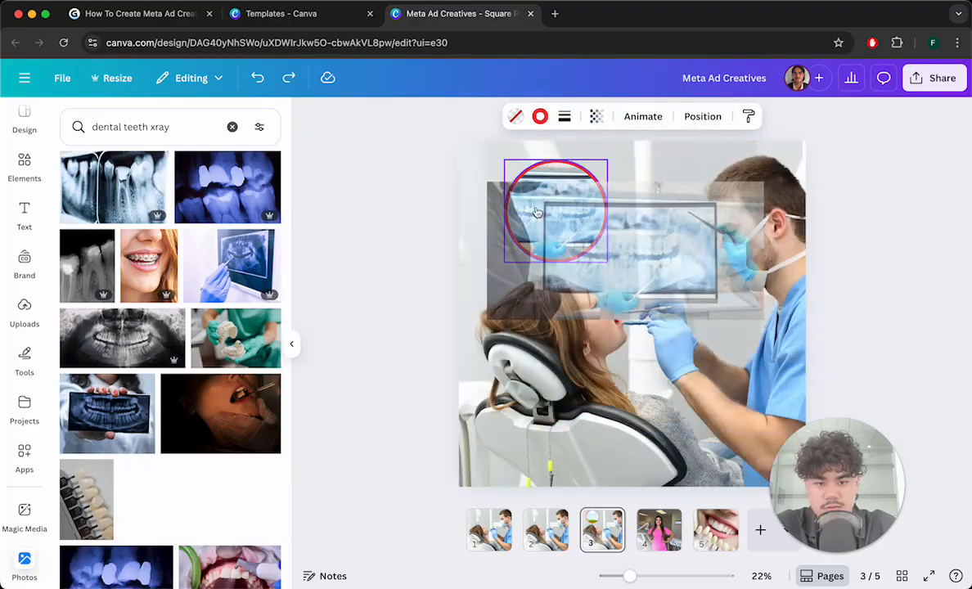
pyautogui.click(904, 245)
pyautogui.hotkey('ctrl', 'z')
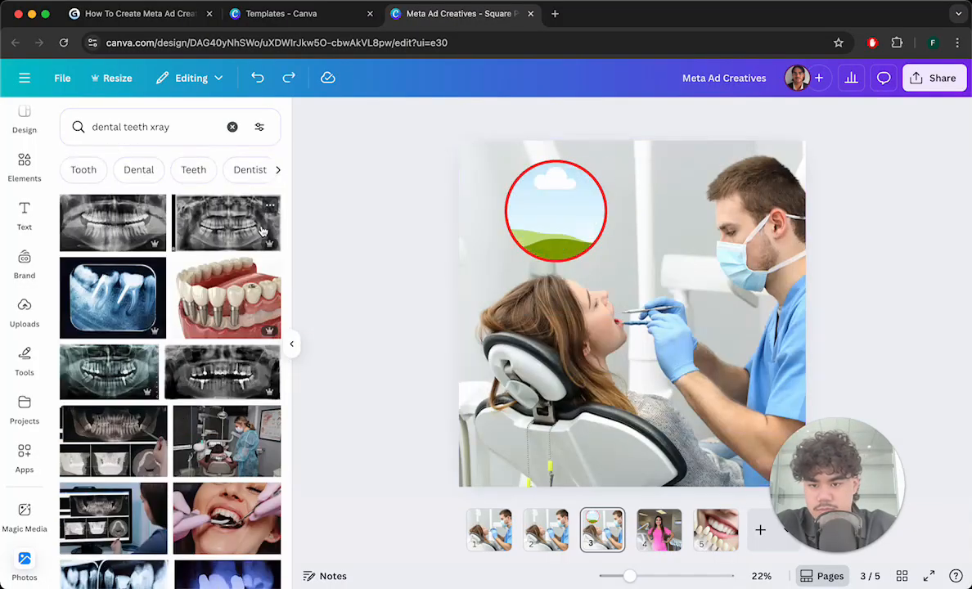
# - Search photos for teeth close up xray and fill the circle frame with the panoramic dental x-ray image
pyautogui.scroll(-5, 245, 328)
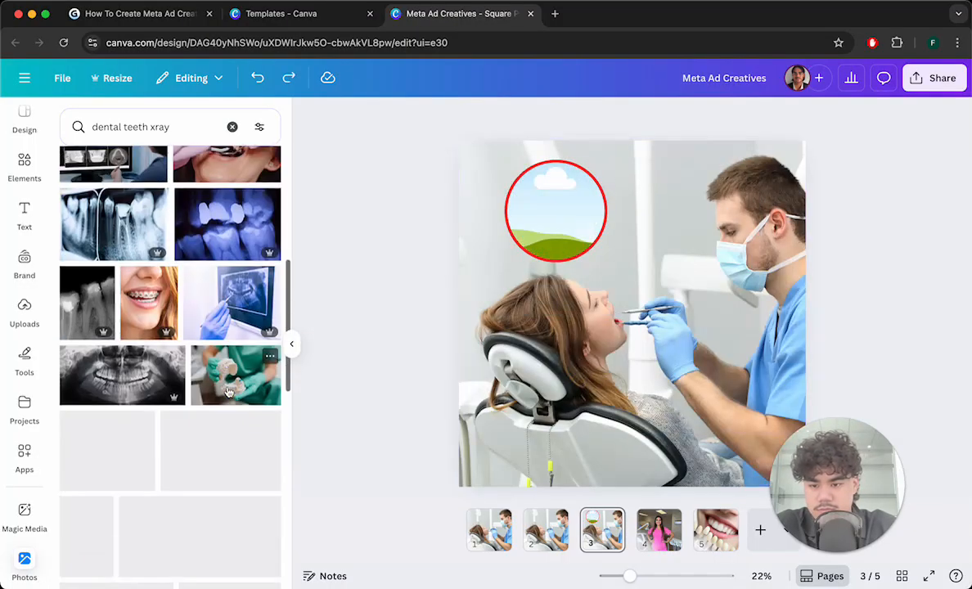
pyautogui.scroll(-10, 126, 385)
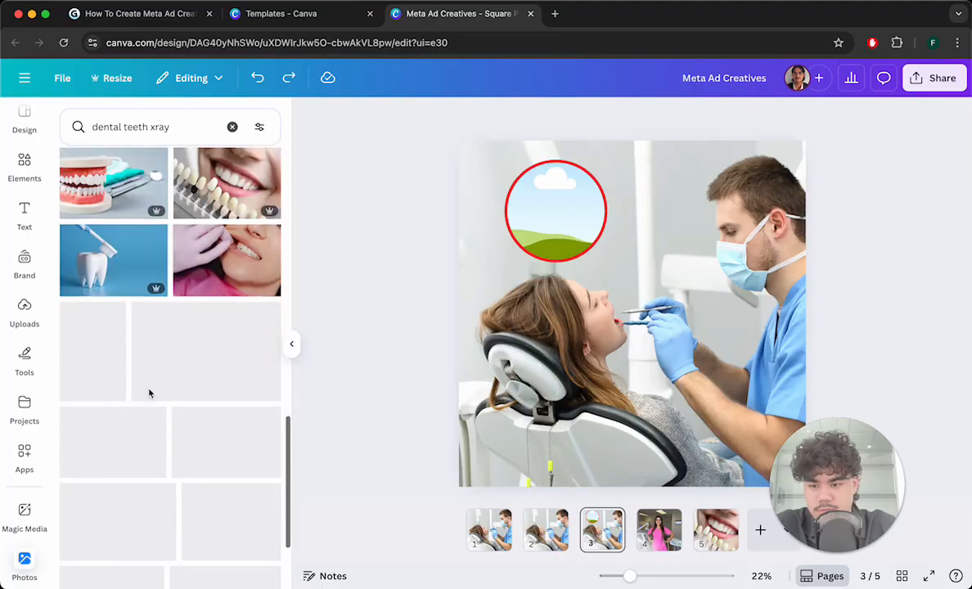
pyautogui.scroll(15, 164, 328)
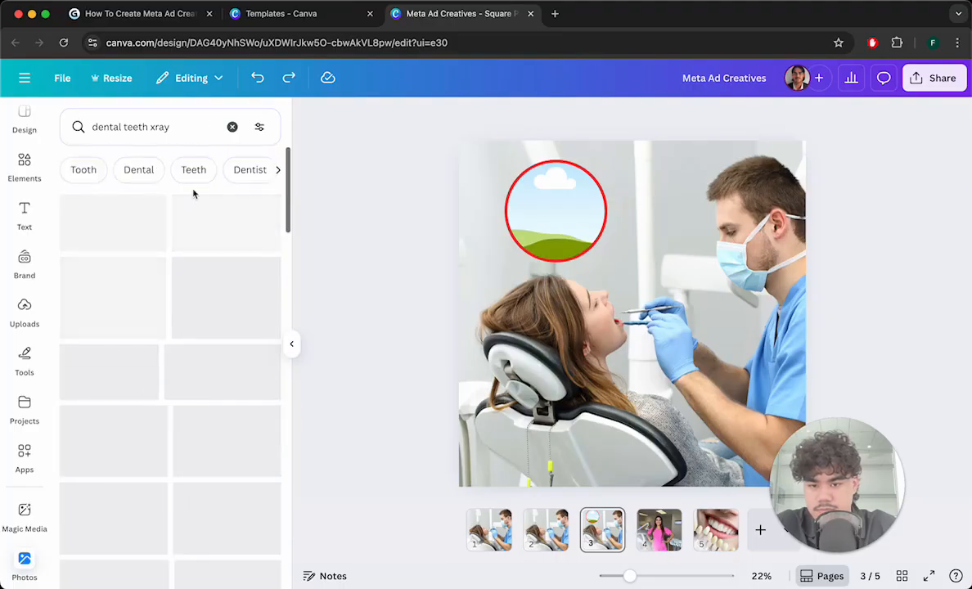
pyautogui.click(170, 118)
pyautogui.press('super+a')
pyautogui.write('teeth ')
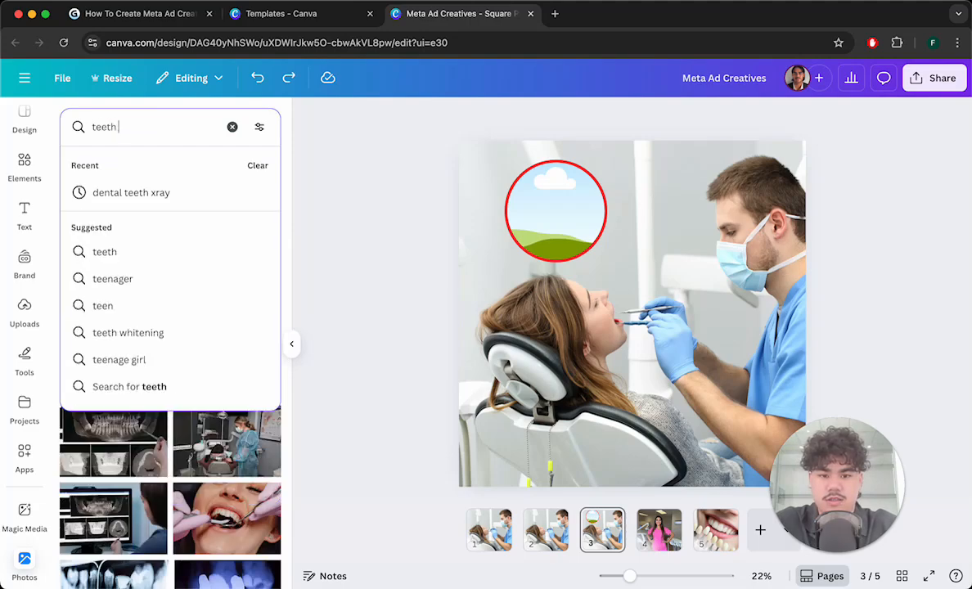
pyautogui.write('close up')
pyautogui.press('Return')
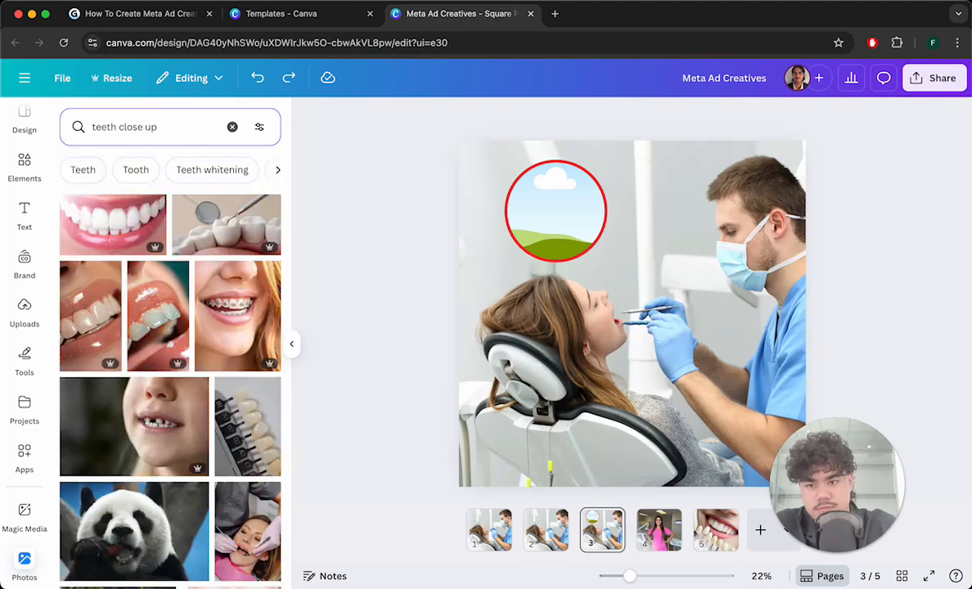
pyautogui.click(191, 133)
pyautogui.write('xray')
pyautogui.press('Return')
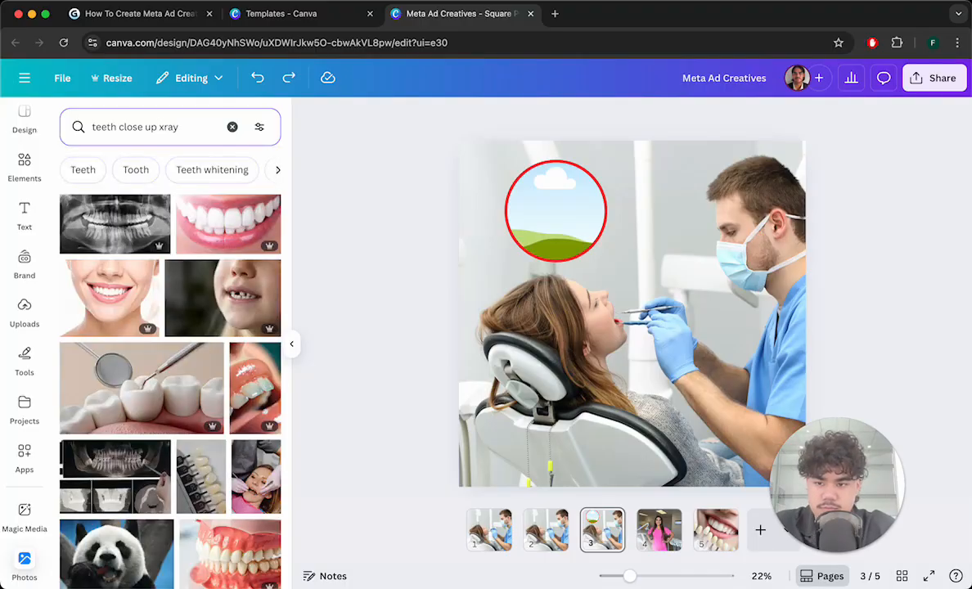
pyautogui.moveTo(138, 203); pyautogui.dragTo(548, 206)
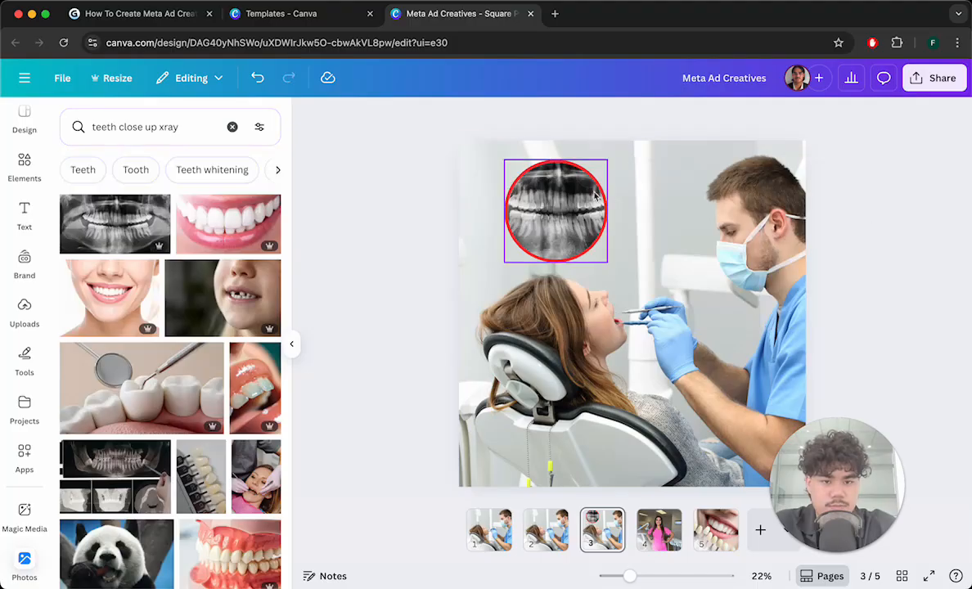
# - Enlarge the x-ray circle frame and reposition it at the top centre of the photo, above the patient
pyautogui.click(600, 239)
pyautogui.moveTo(607, 261); pyautogui.dragTo(654, 310)
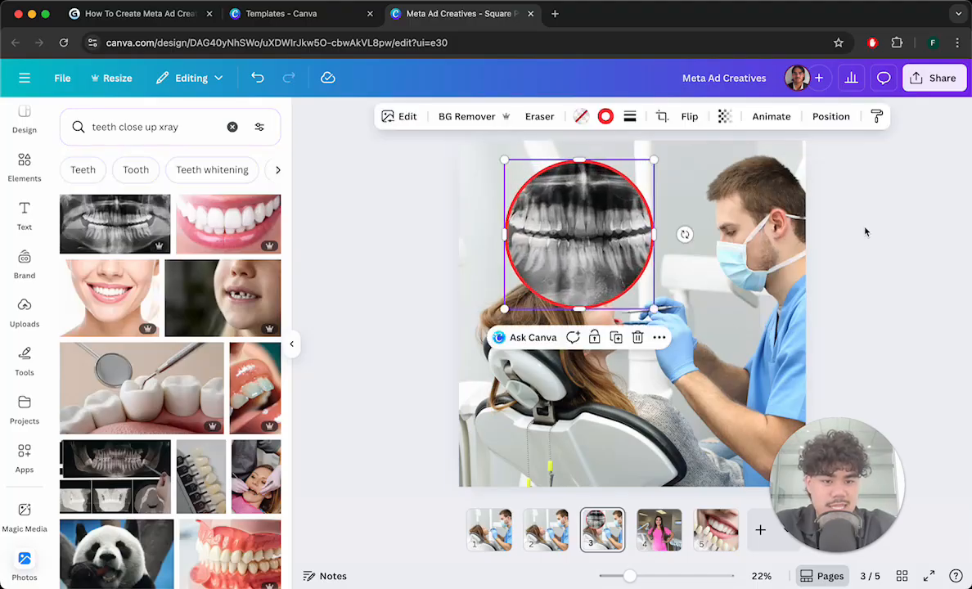
pyautogui.click(835, 228)
pyautogui.click(631, 236)
pyautogui.moveTo(632, 237); pyautogui.dragTo(637, 215)
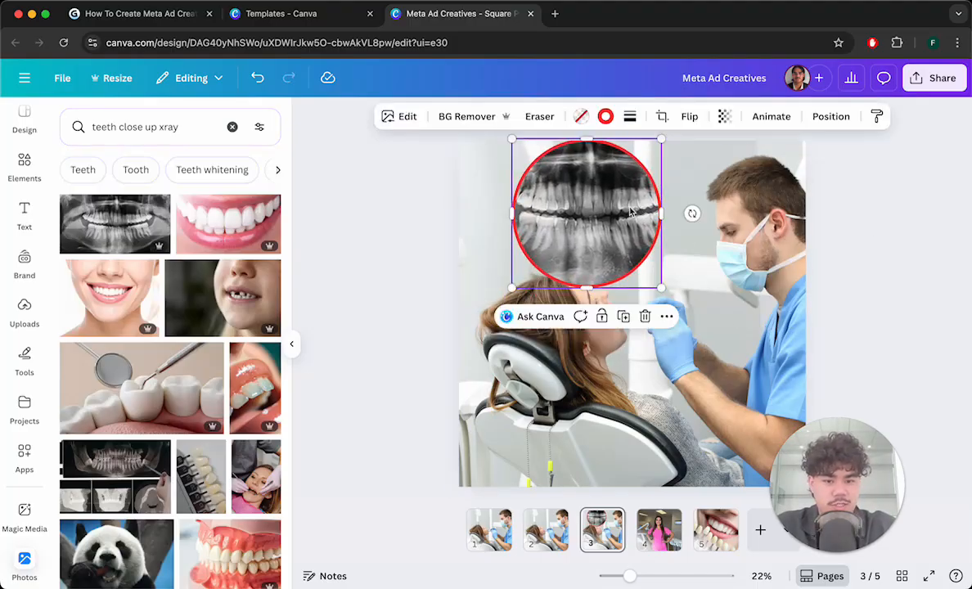
pyautogui.moveTo(663, 139); pyautogui.dragTo(623, 173)
pyautogui.moveTo(593, 209); pyautogui.dragTo(633, 191)
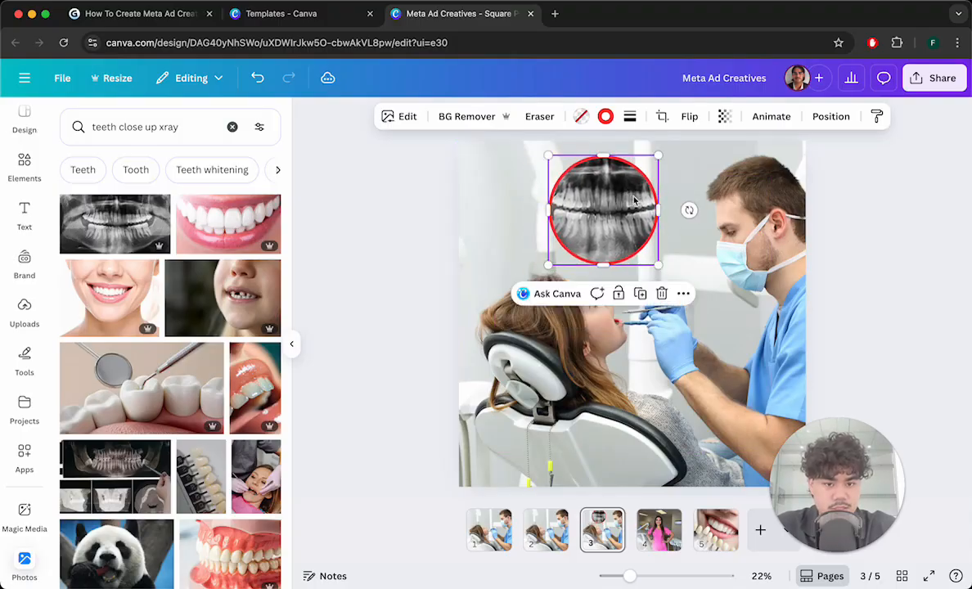
pyautogui.moveTo(657, 264); pyautogui.dragTo(667, 271)
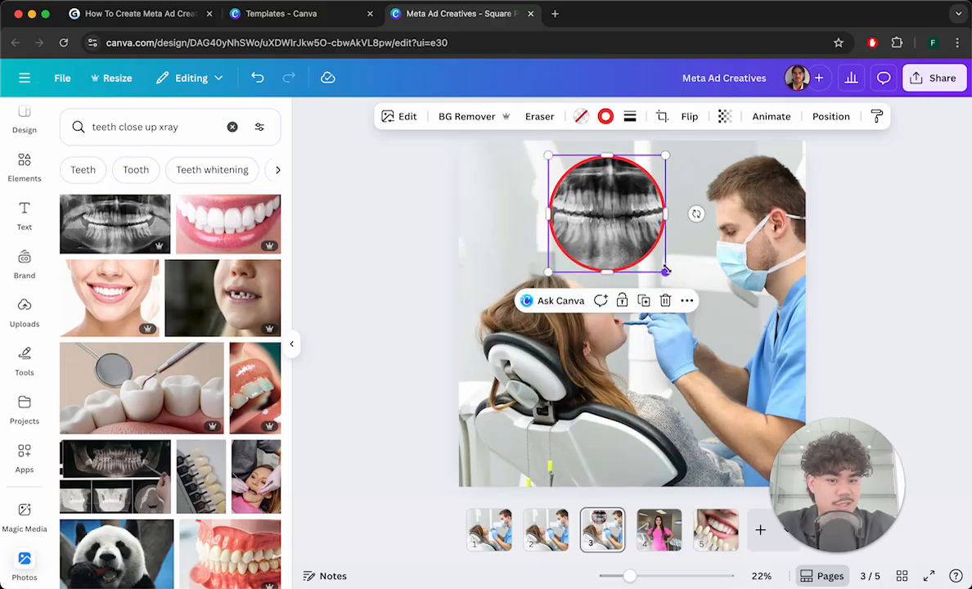
pyautogui.click(859, 238)
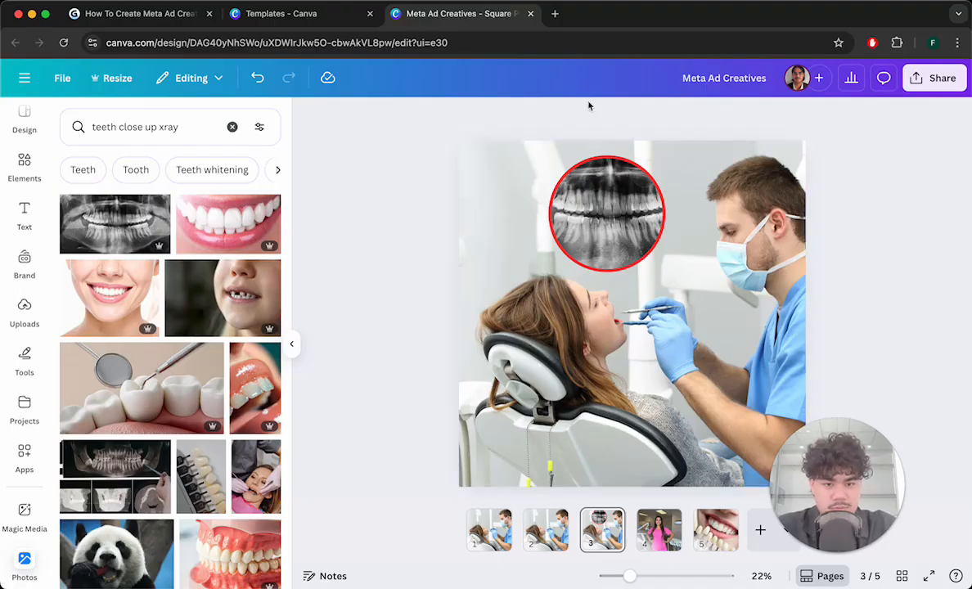
# - Increase the thickness of the circle frame's red border
pyautogui.click(607, 208)
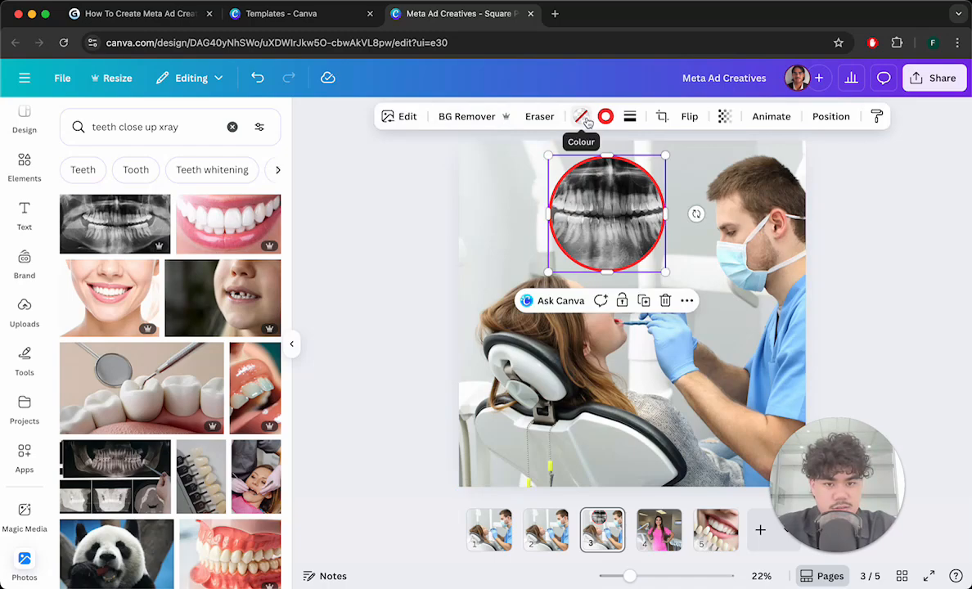
pyautogui.click(631, 117)
pyautogui.moveTo(571, 209); pyautogui.dragTo(596, 210)
pyautogui.click(851, 243)
pyautogui.click(851, 243)
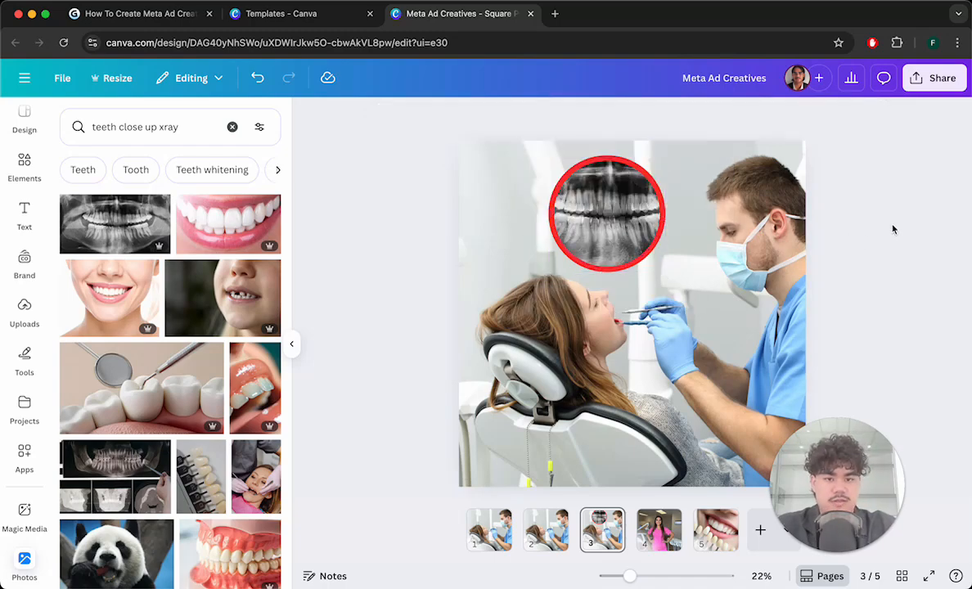
# - Enlarge the circle frame slightly and nudge it up toward the top edge
pyautogui.click(644, 239)
pyautogui.moveTo(667, 273); pyautogui.dragTo(681, 284)
pyautogui.moveTo(653, 241); pyautogui.dragTo(653, 235)
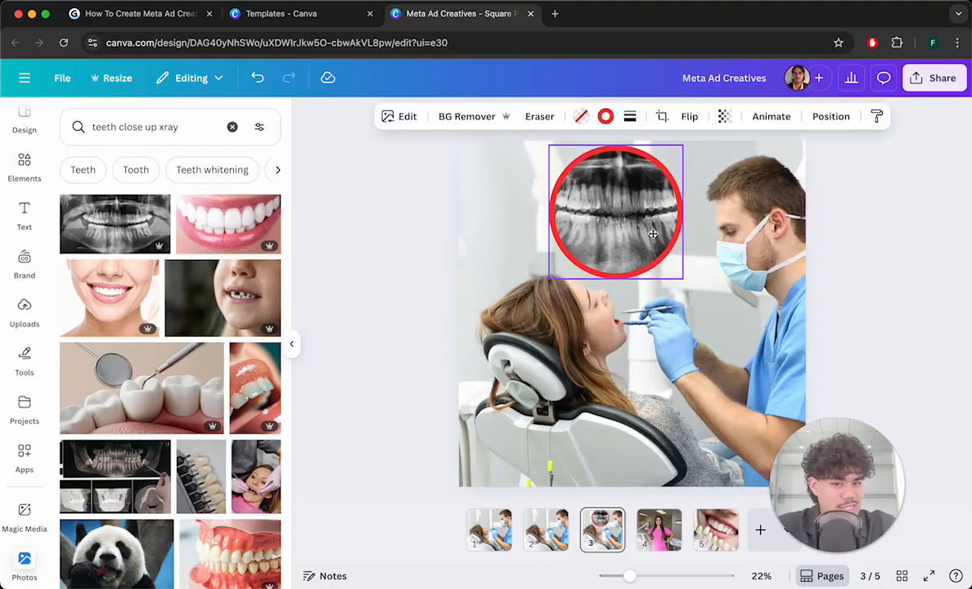
pyautogui.click(858, 235)
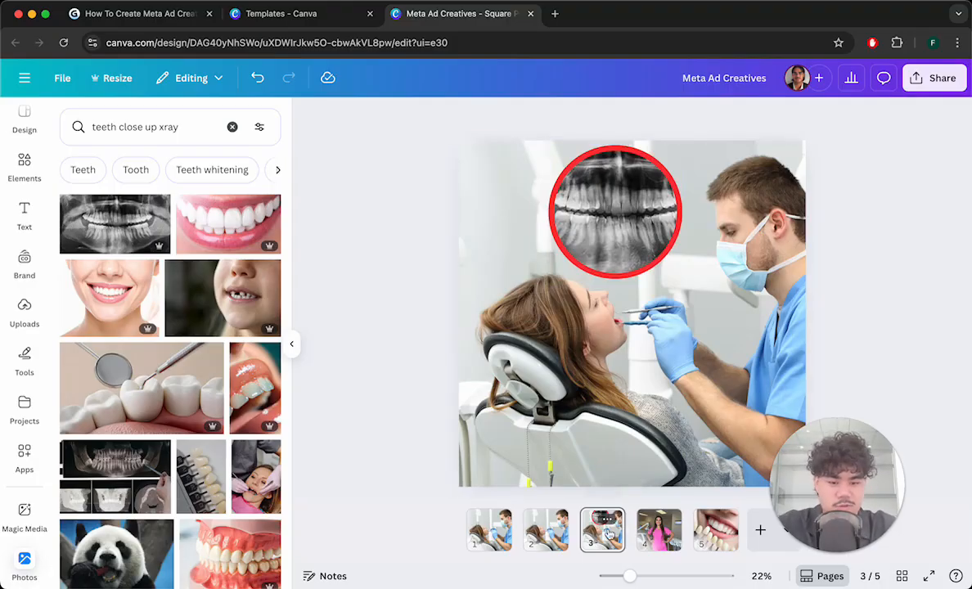
# - Move the red circle ad page to the first position in the page order
pyautogui.moveTo(610, 534); pyautogui.dragTo(471, 545)
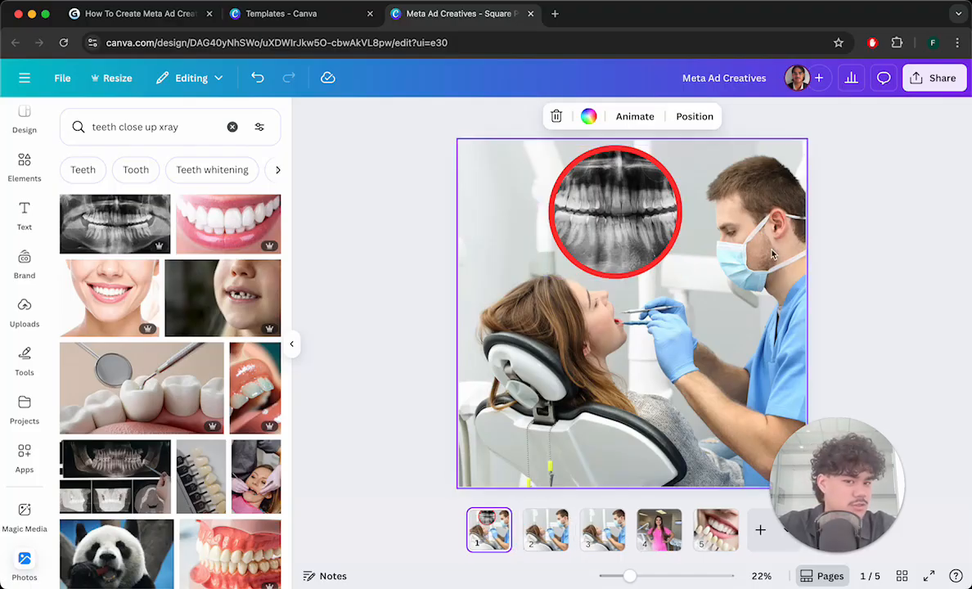
pyautogui.click(889, 226)
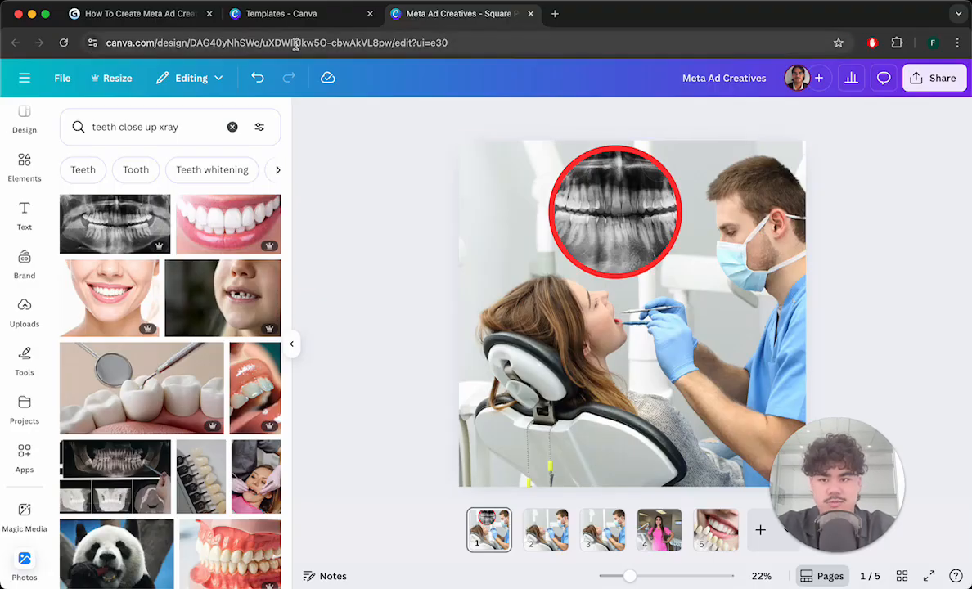
# - Open page 2 and search the design elements for red arrow
pyautogui.click(537, 517)
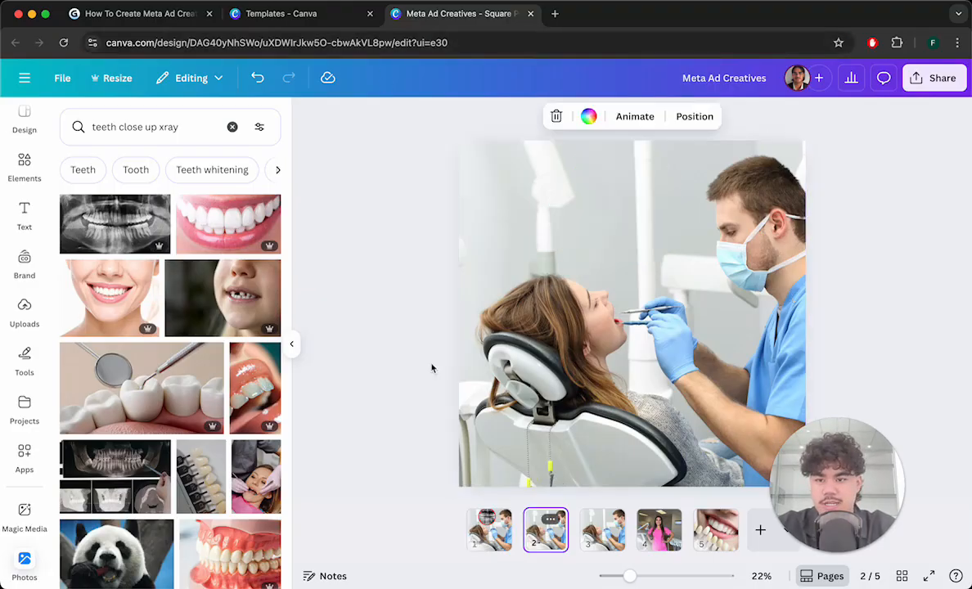
pyautogui.click(158, 127)
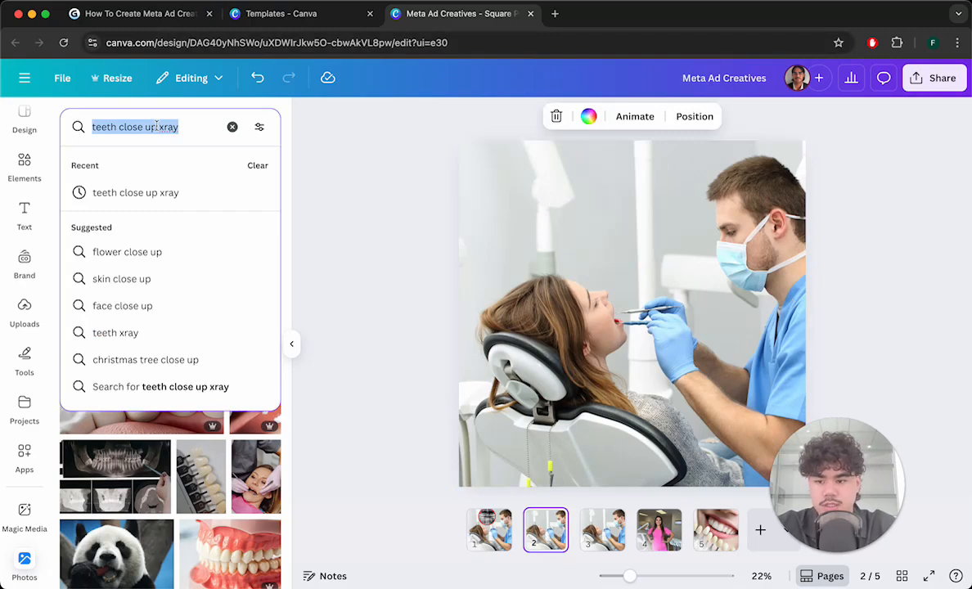
pyautogui.click(22, 173)
pyautogui.click(130, 127)
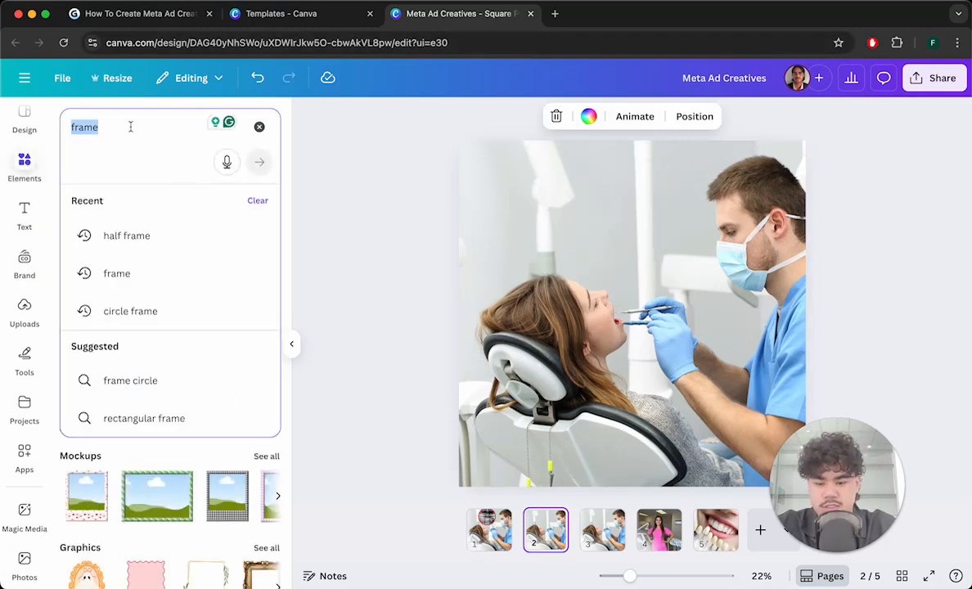
pyautogui.write('red arriow')
pyautogui.press('Return')
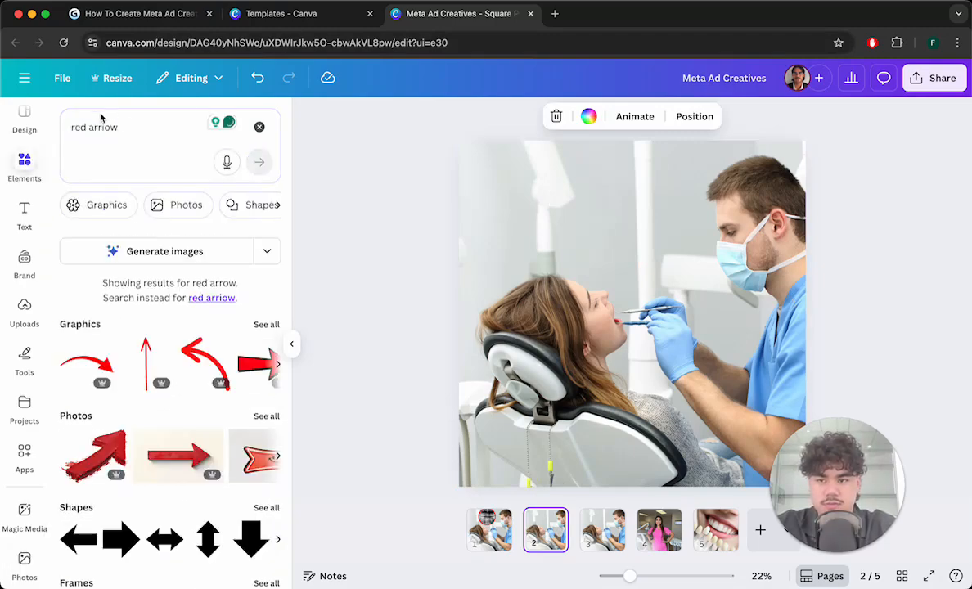
pyautogui.click(104, 127)
pyautogui.click(104, 166)
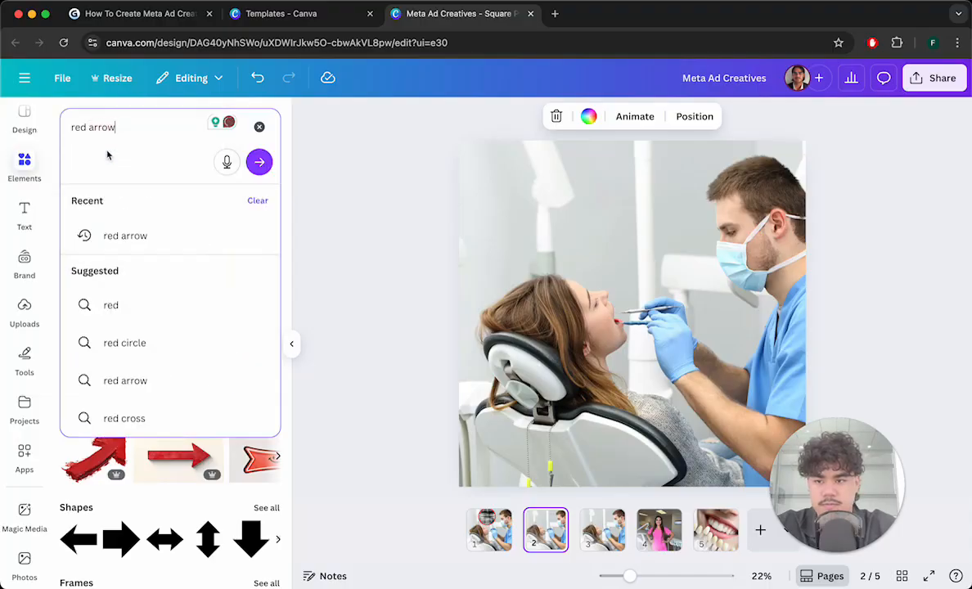
pyautogui.press('Return')
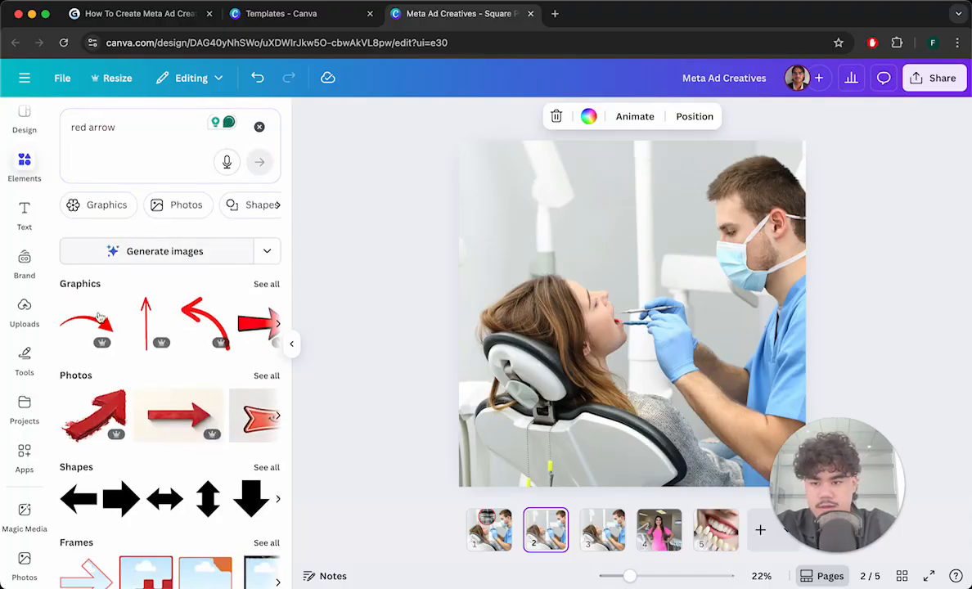
# - Add the curved red arrow graphic, rotate it to point downward, and place it above the patient's face
pyautogui.moveTo(184, 314); pyautogui.dragTo(528, 283)
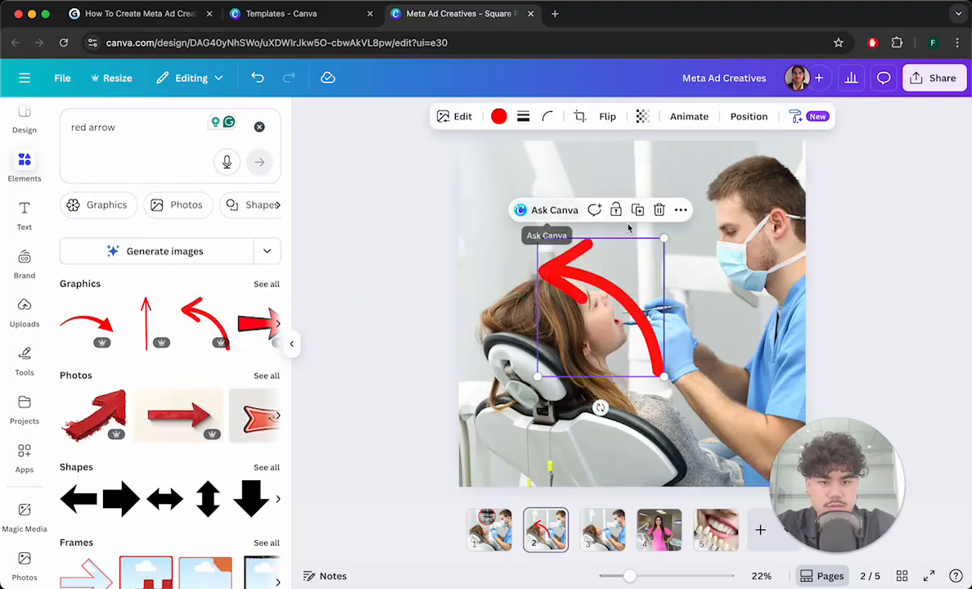
pyautogui.moveTo(601, 407); pyautogui.dragTo(754, 325)
pyautogui.moveTo(600, 285); pyautogui.dragTo(622, 195)
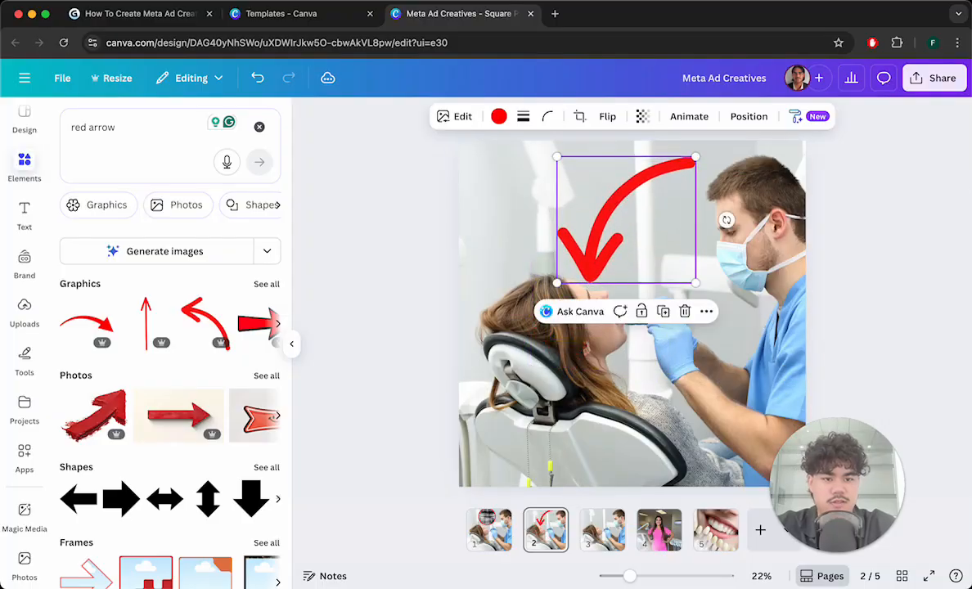
pyautogui.click(909, 185)
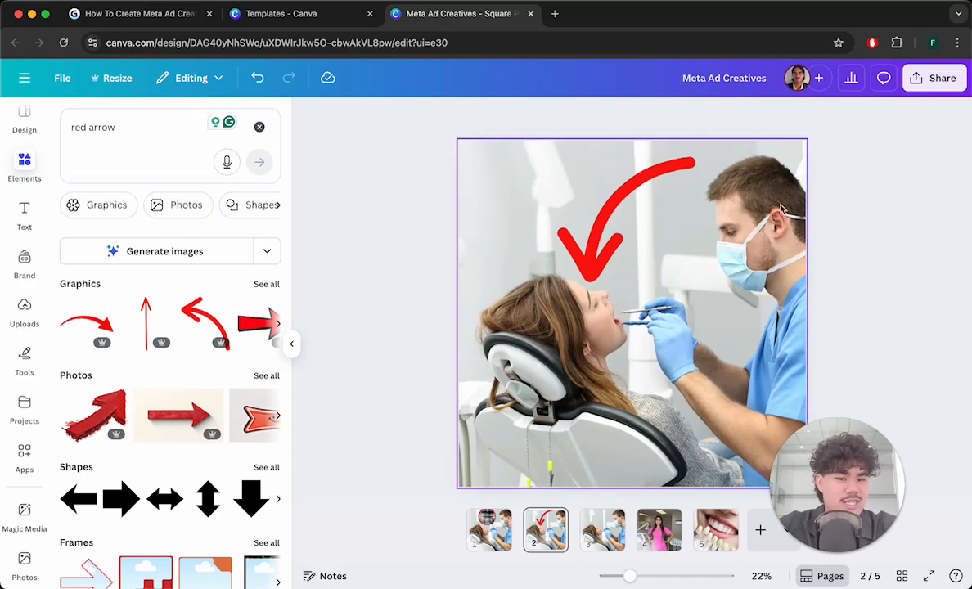
# - Check the pattern interrupt table in the guide document tab
pyautogui.click(591, 542)
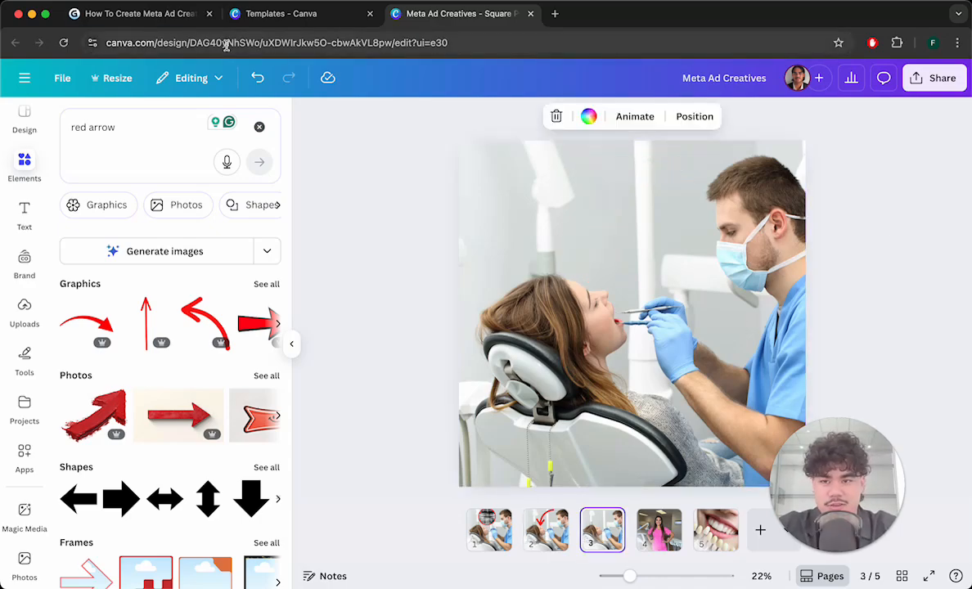
pyautogui.click(144, 18)
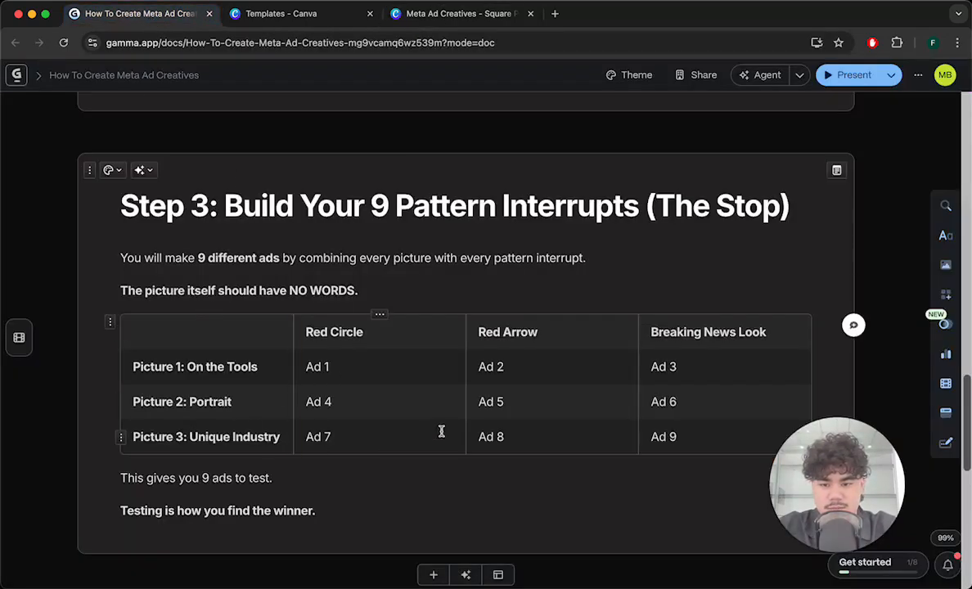
pyautogui.click(428, 14)
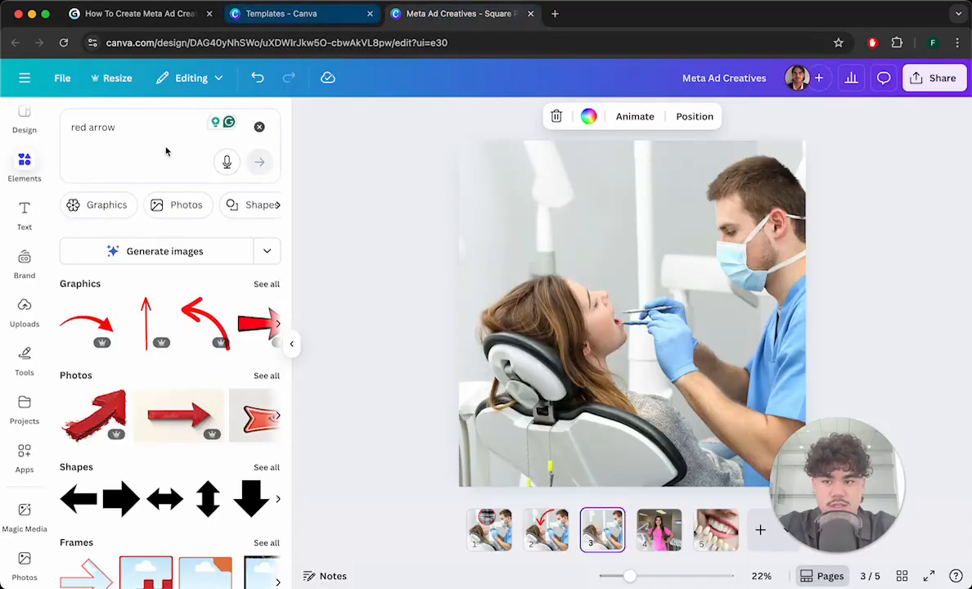
# - Search elements for breaking news and place the Breaking News banner enlarged across the lower left of page 3
pyautogui.click(129, 129)
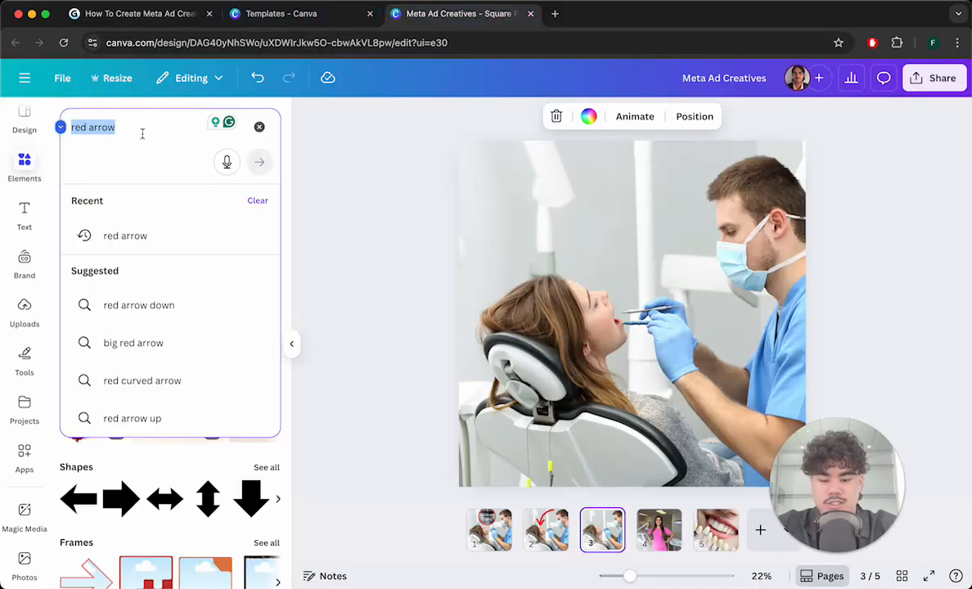
pyautogui.write('break')
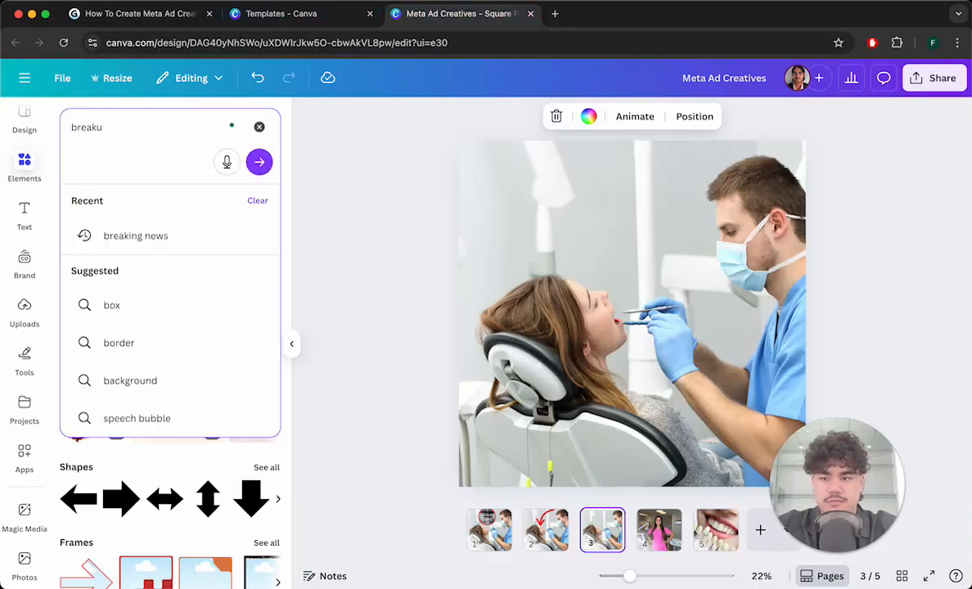
pyautogui.write('ing news')
pyautogui.press('Return')
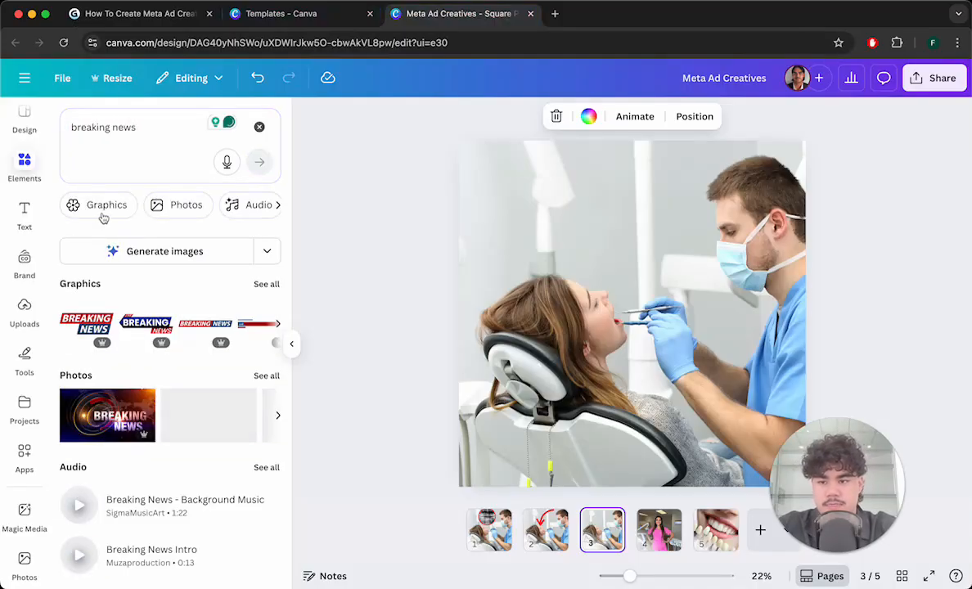
pyautogui.moveTo(84, 317); pyautogui.dragTo(531, 450)
pyautogui.moveTo(598, 431); pyautogui.dragTo(717, 364)
pyautogui.click(879, 315)
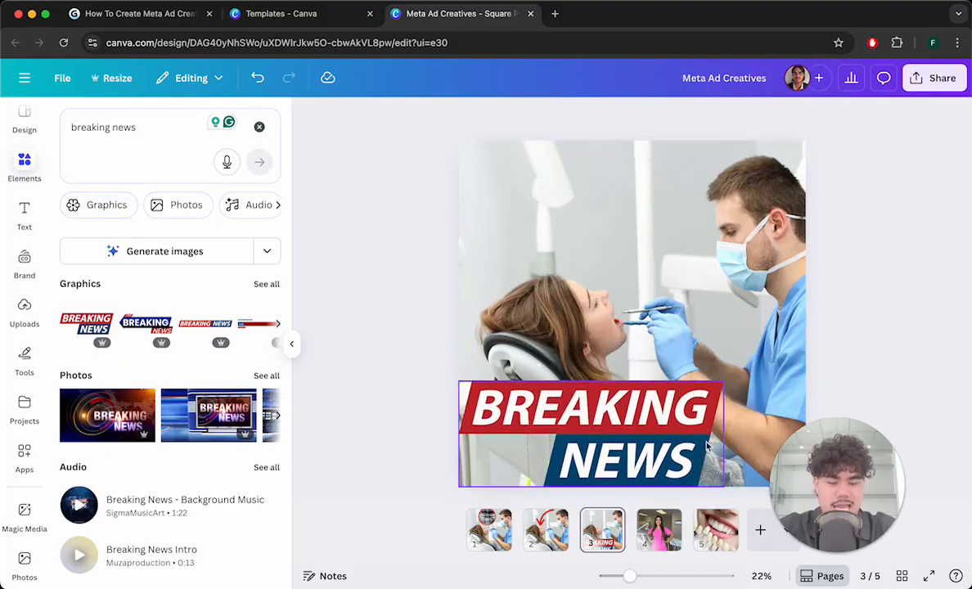
# - Review the first three ad pages one by one
pyautogui.rightClick(489, 528)
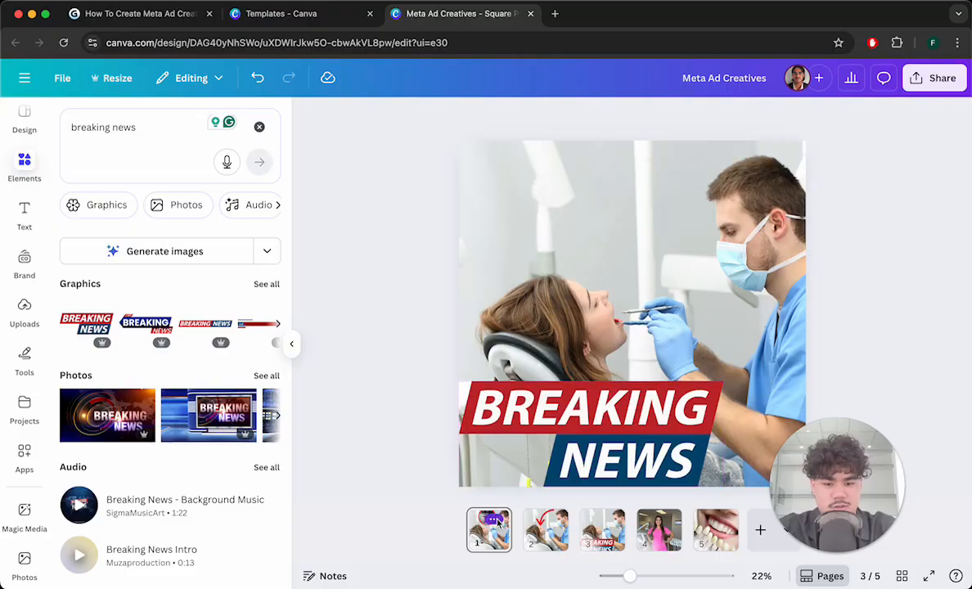
pyautogui.click(850, 372)
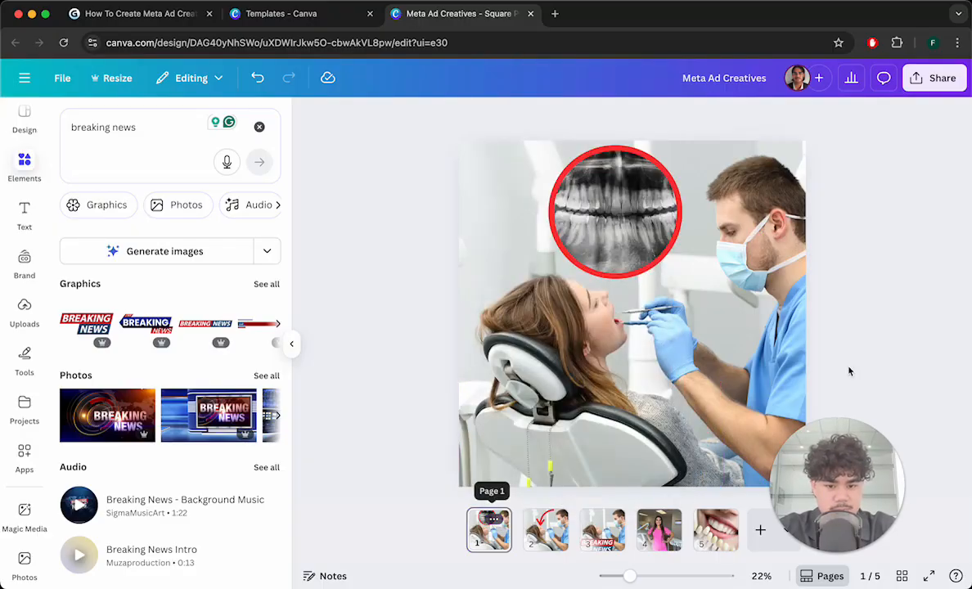
pyautogui.click(546, 530)
pyautogui.click(603, 530)
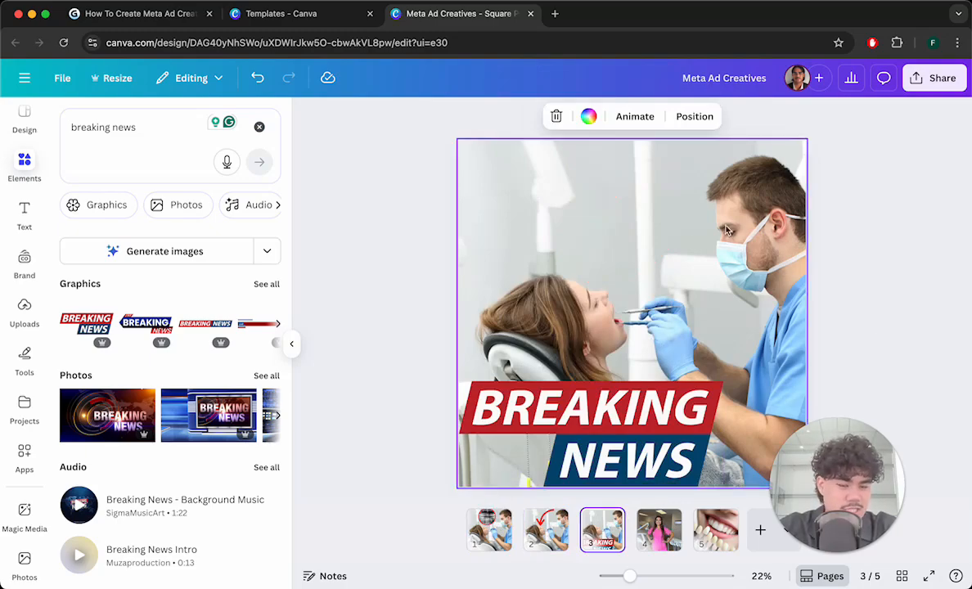
# - Duplicate the portrait page twice so the dental assistant photo appears on pages 4, 5 and 6
pyautogui.rightClick(665, 530)
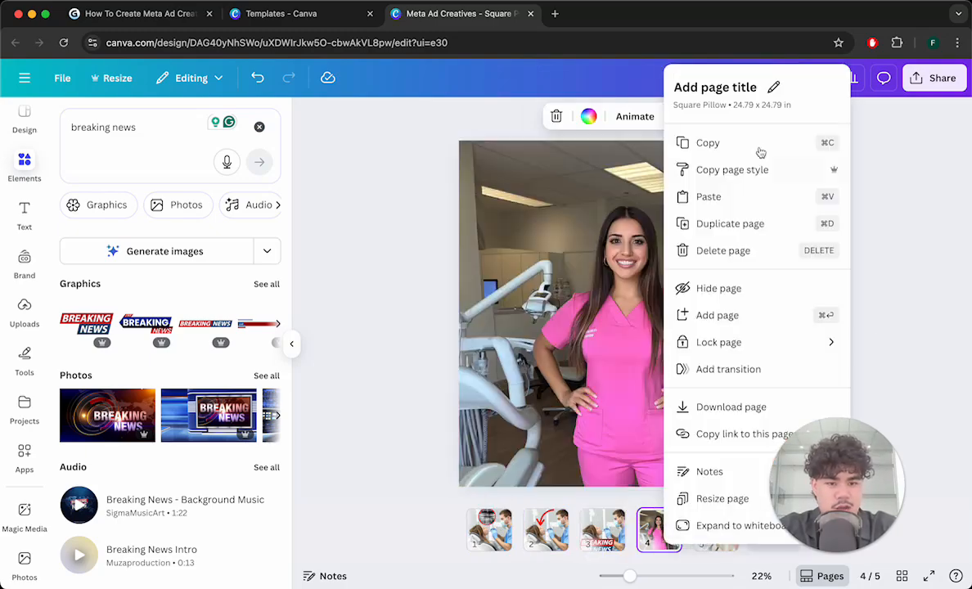
pyautogui.click(731, 225)
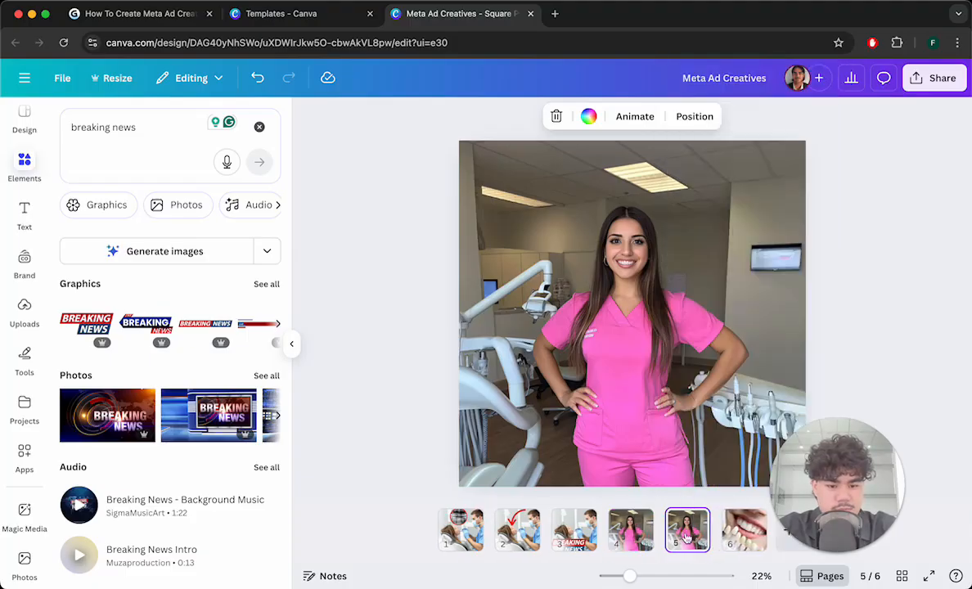
pyautogui.rightClick(686, 530)
pyautogui.click(771, 227)
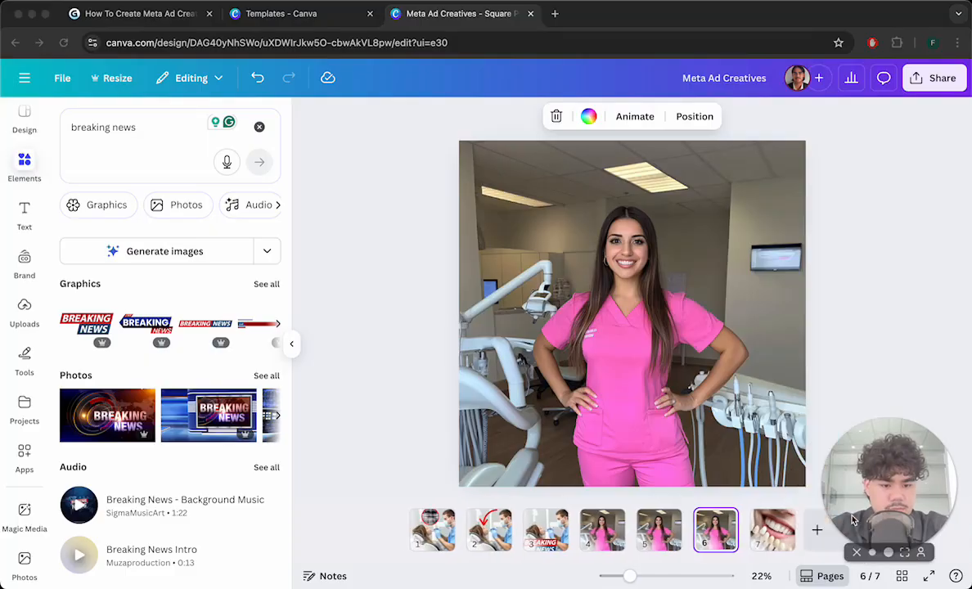
# - Duplicate the teeth close-up page twice so it fills pages 7, 8 and 9
pyautogui.rightClick(775, 528)
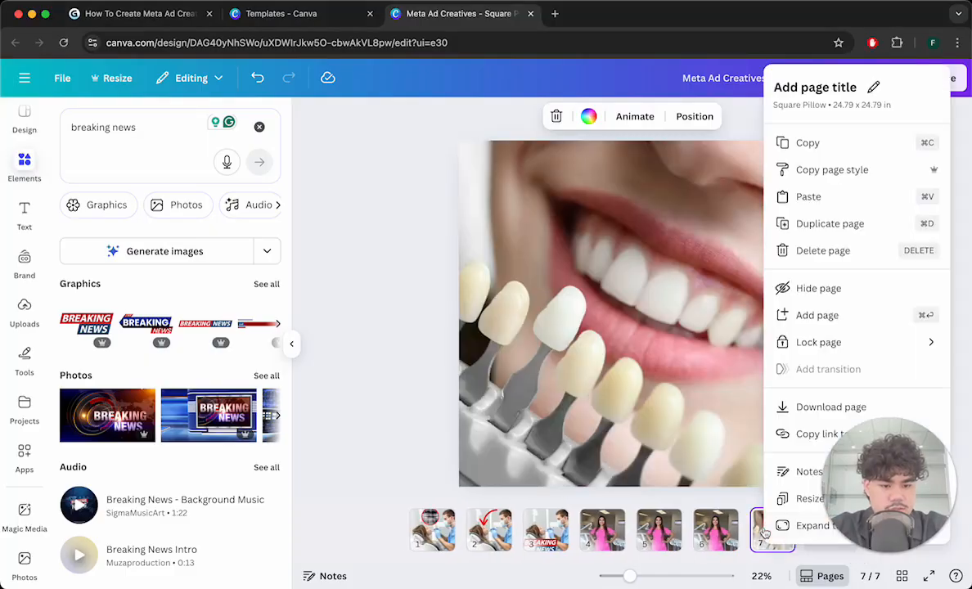
pyautogui.click(806, 219)
pyautogui.rightClick(801, 530)
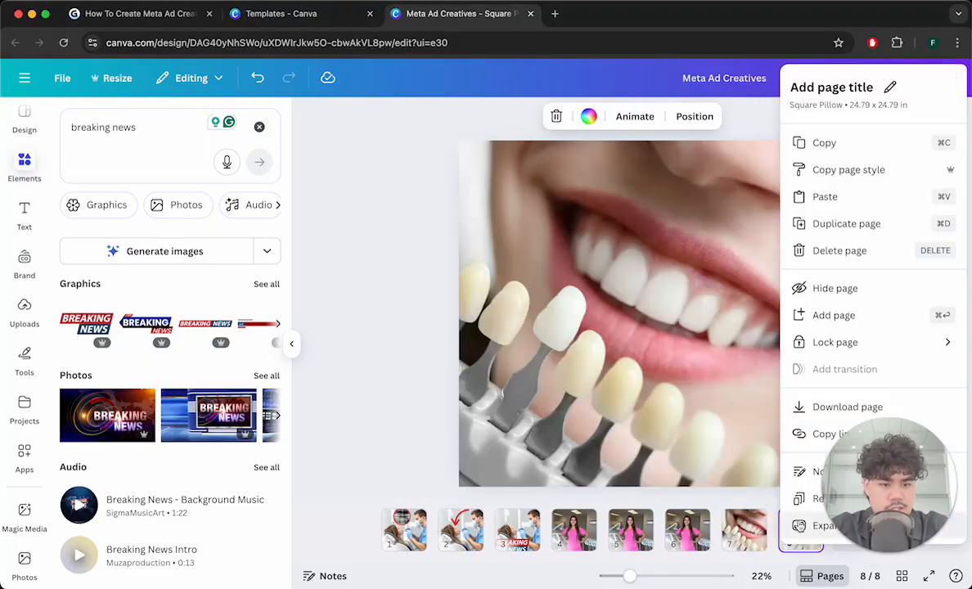
pyautogui.click(864, 235)
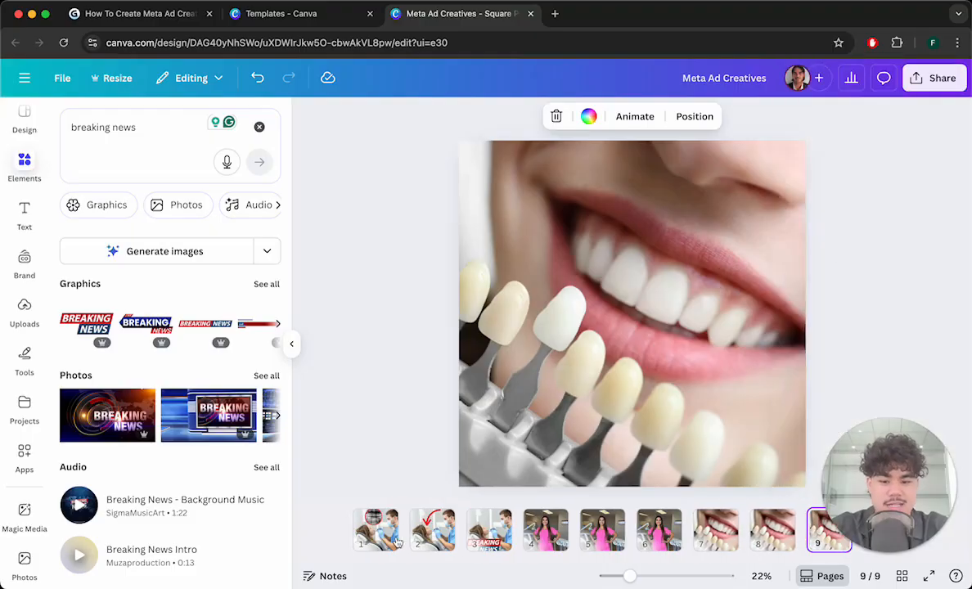
# - Copy the red X-ray circle from page 1 and paste it onto page 4, placing it at the lower right beside the assistant
pyautogui.click(376, 530)
pyautogui.click(588, 214)
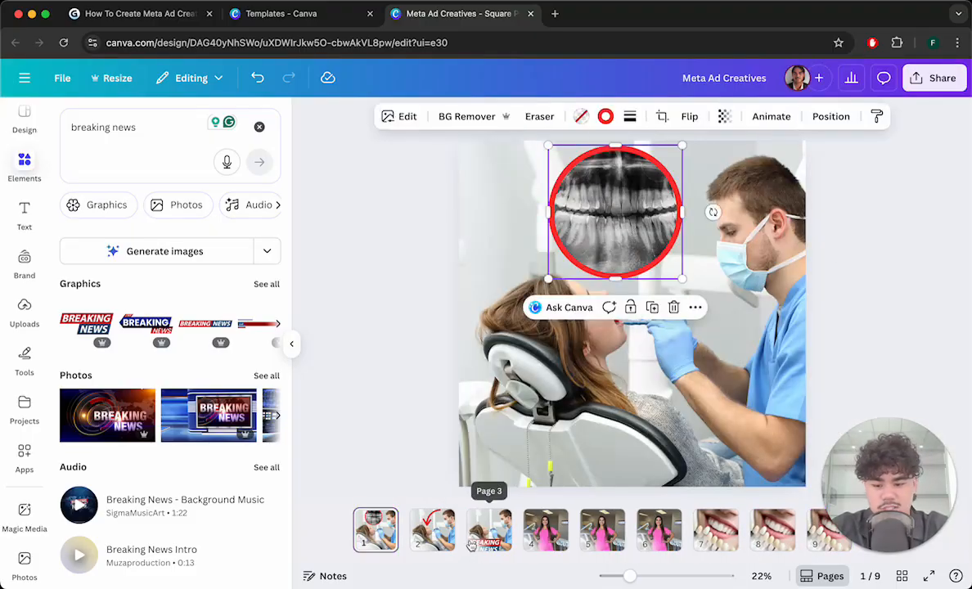
pyautogui.rightClick(639, 211)
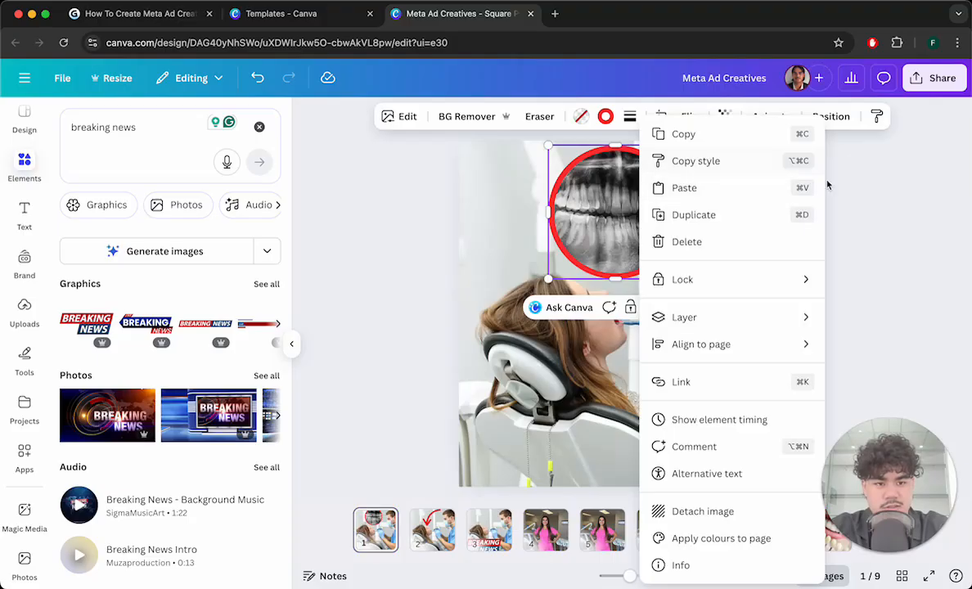
pyautogui.click(848, 208)
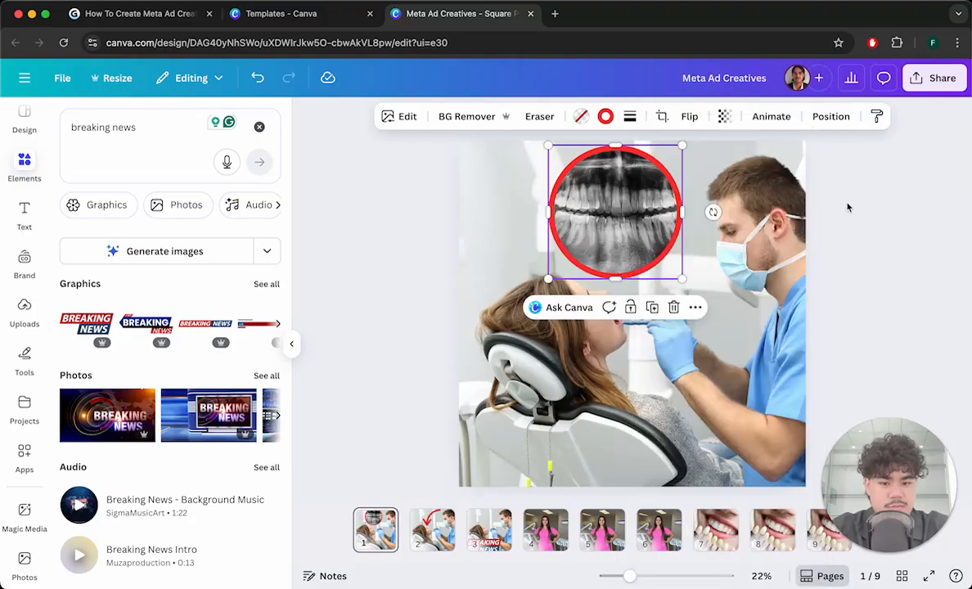
pyautogui.click(546, 532)
pyautogui.press('super+v')
pyautogui.moveTo(663, 201); pyautogui.dragTo(713, 365)
pyautogui.click(900, 283)
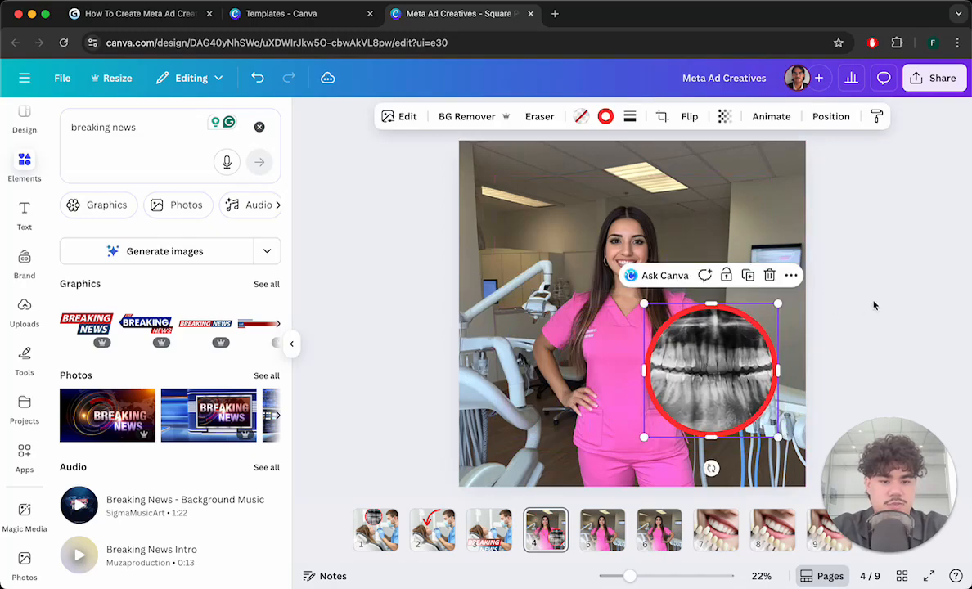
pyautogui.click(893, 294)
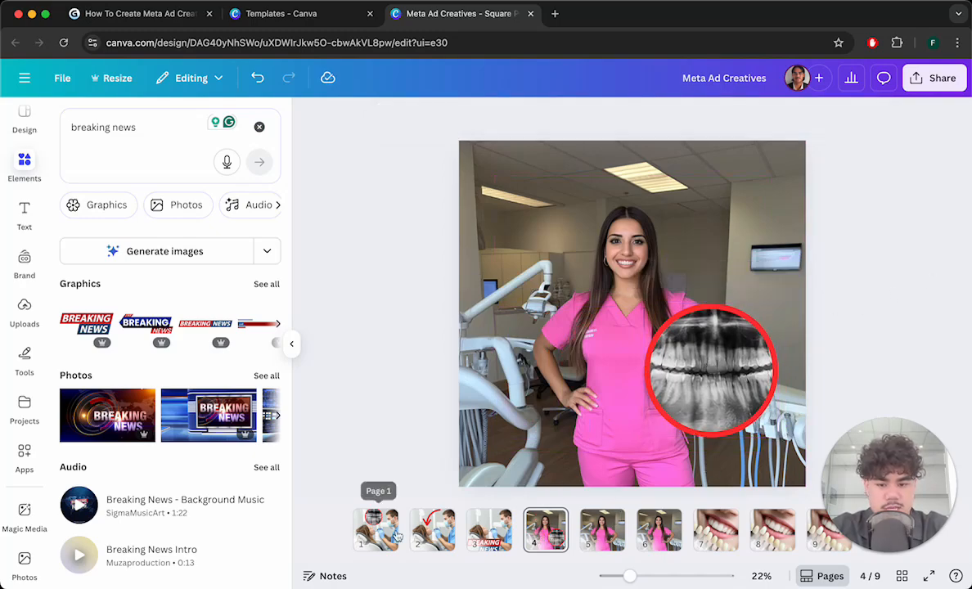
# - Copy the red arrow from page 2 onto page 5, rotating it to point left across the assistant's chest
pyautogui.click(432, 530)
pyautogui.click(587, 222)
pyautogui.click(587, 530)
pyautogui.hotkey('ctrl', 'v')
pyautogui.moveTo(708, 270); pyautogui.dragTo(694, 405)
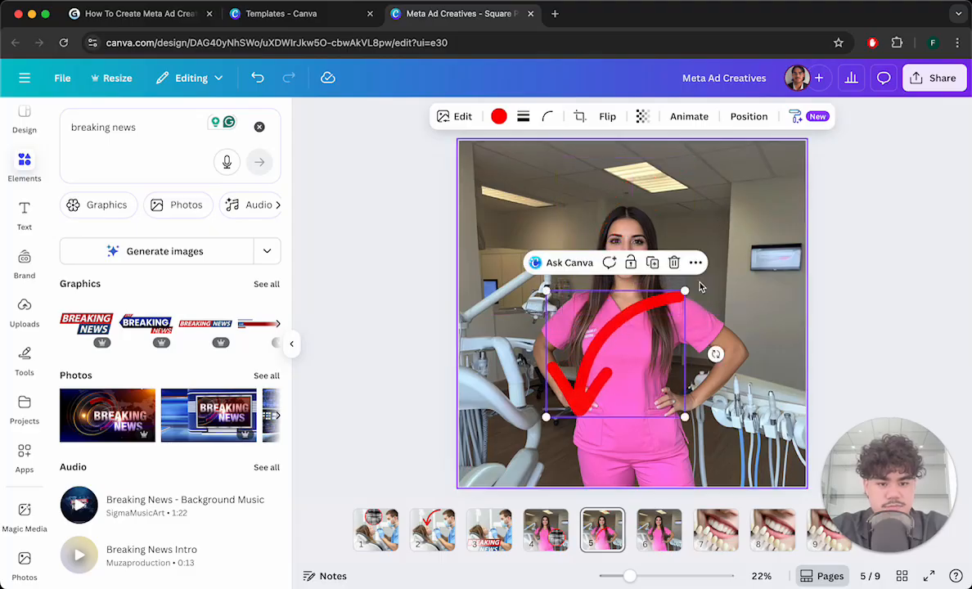
pyautogui.moveTo(688, 292); pyautogui.dragTo(687, 294)
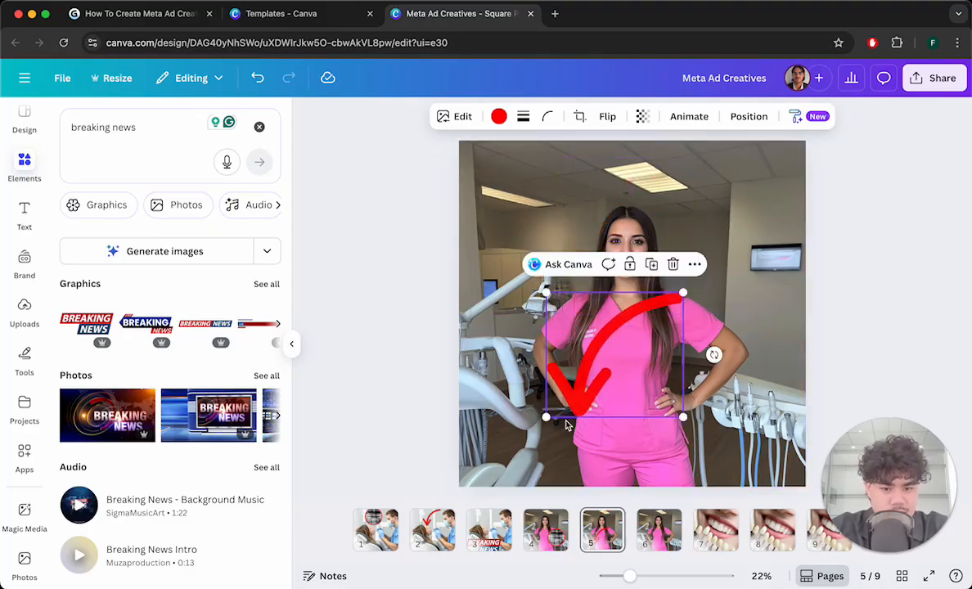
pyautogui.moveTo(714, 353); pyautogui.dragTo(656, 442)
pyautogui.moveTo(628, 325); pyautogui.dragTo(615, 297)
pyautogui.moveTo(680, 361); pyautogui.dragTo(699, 371)
pyautogui.moveTo(618, 307); pyautogui.dragTo(645, 320)
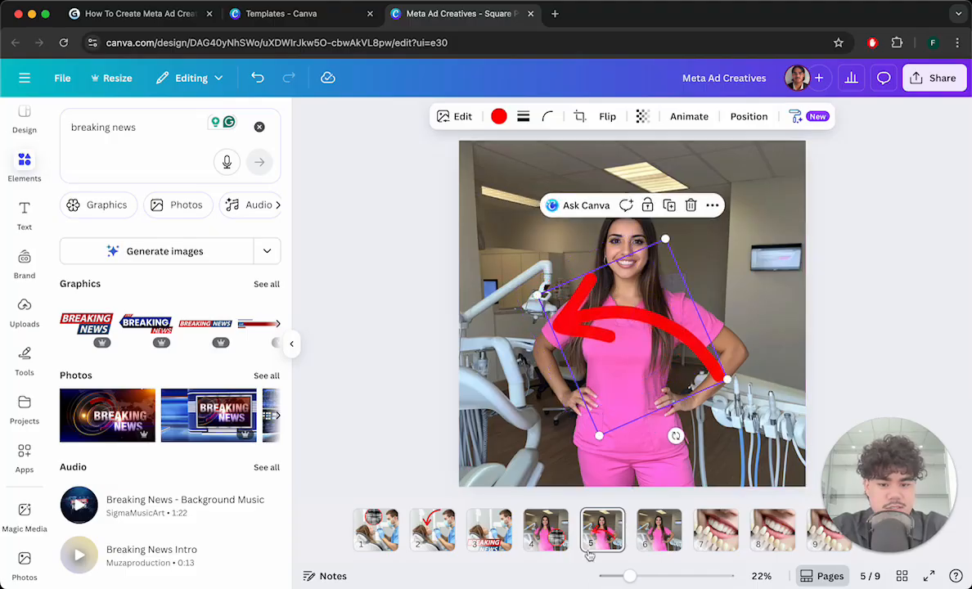
# - Try pasting the red X-ray circle onto page 5 beside the arrow, then undo it
pyautogui.click(546, 531)
pyautogui.click(661, 334)
pyautogui.click(599, 538)
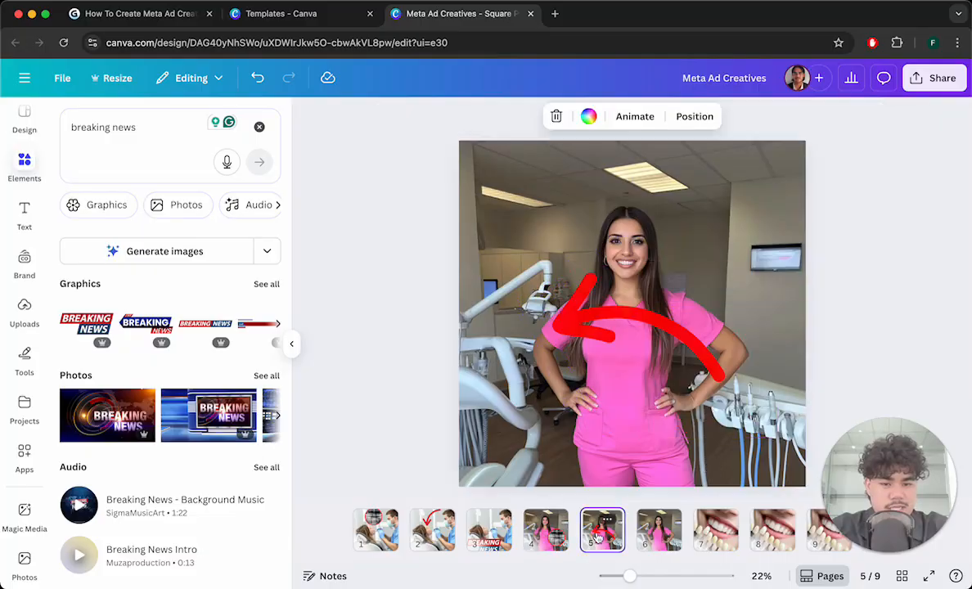
pyautogui.moveTo(627, 323); pyautogui.dragTo(568, 353)
pyautogui.hotkey('ctrl', 'v')
pyautogui.click(926, 302)
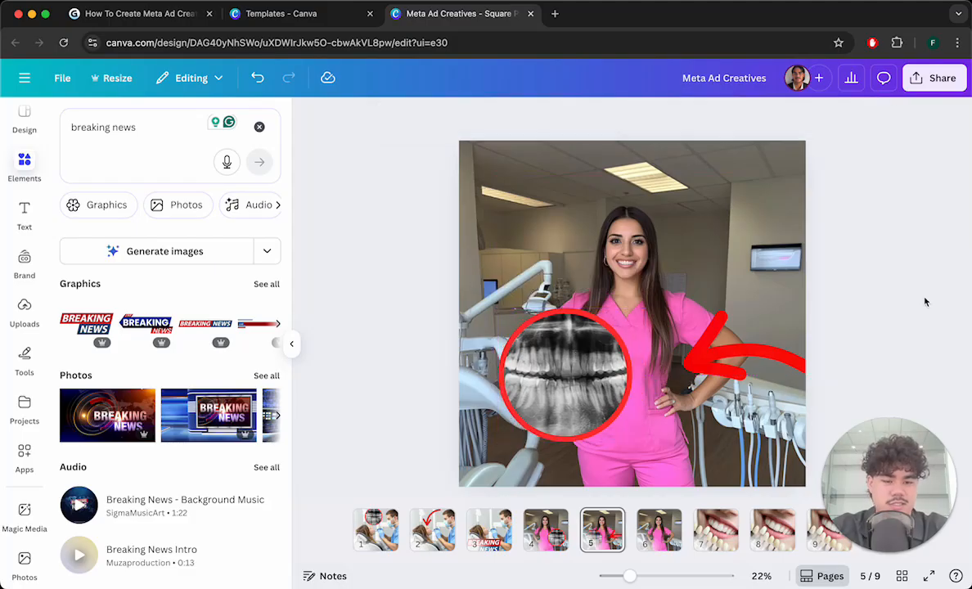
pyautogui.hotkey('ctrl', 'z')
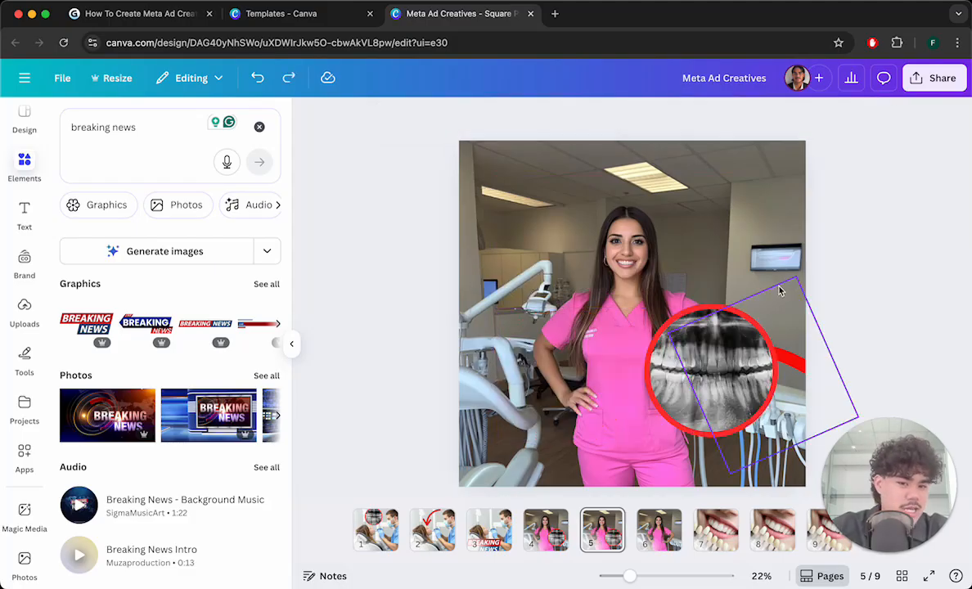
pyautogui.hotkey('ctrl', 'z')
# - Move and enlarge the arrow on page 5 so it sweeps left across the lower part of the photo
pyautogui.moveTo(724, 356); pyautogui.dragTo(545, 354)
pyautogui.moveTo(679, 422); pyautogui.dragTo(735, 446)
pyautogui.click(838, 283)
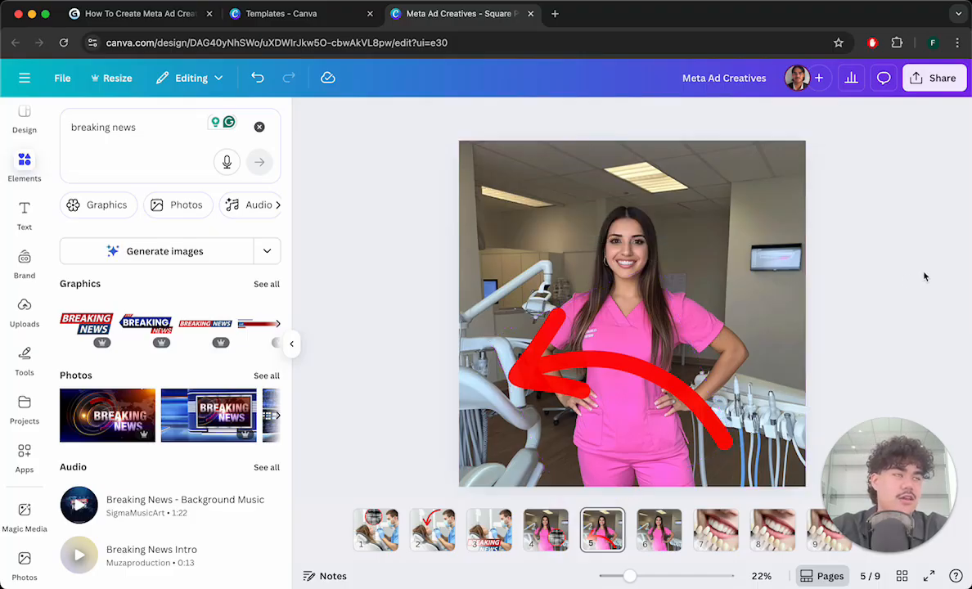
pyautogui.click(614, 357)
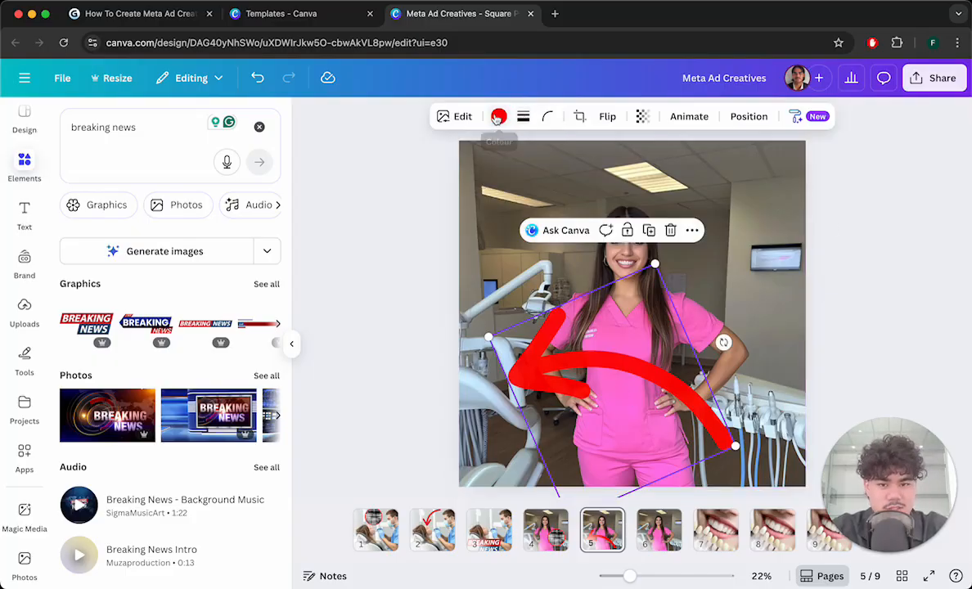
pyautogui.click(524, 119)
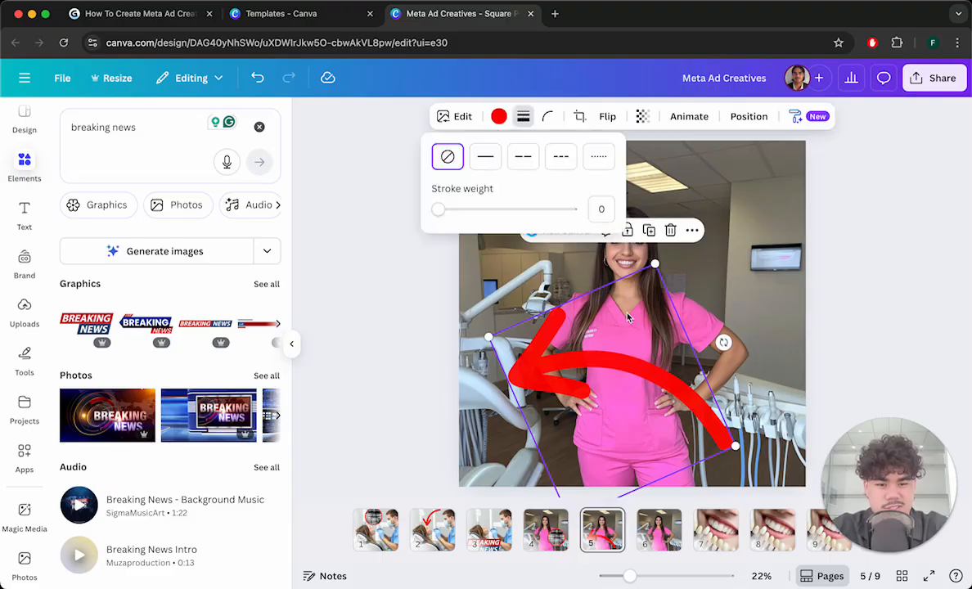
pyautogui.click(488, 162)
pyautogui.moveTo(442, 209); pyautogui.dragTo(514, 209)
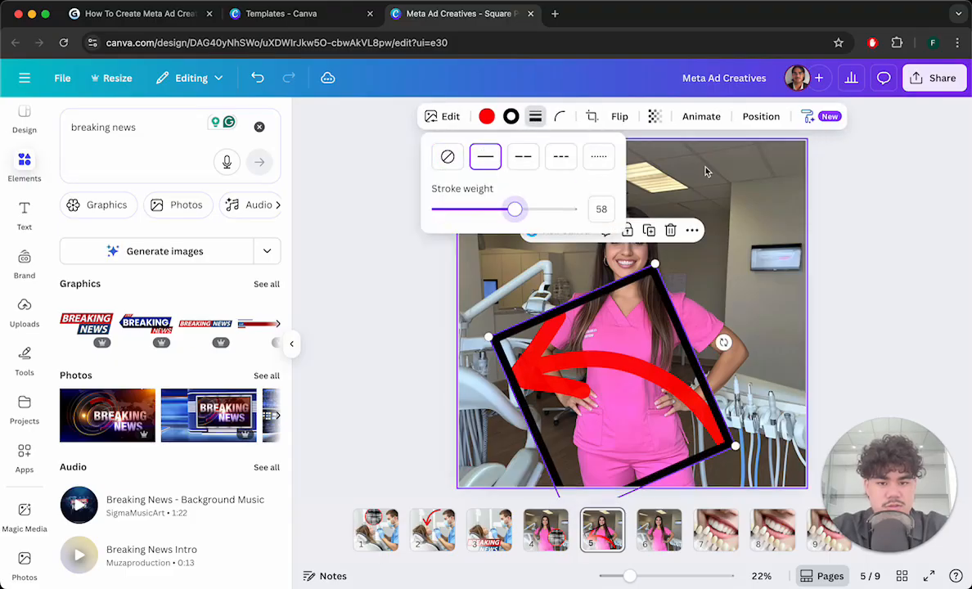
pyautogui.click(448, 156)
pyautogui.click(874, 248)
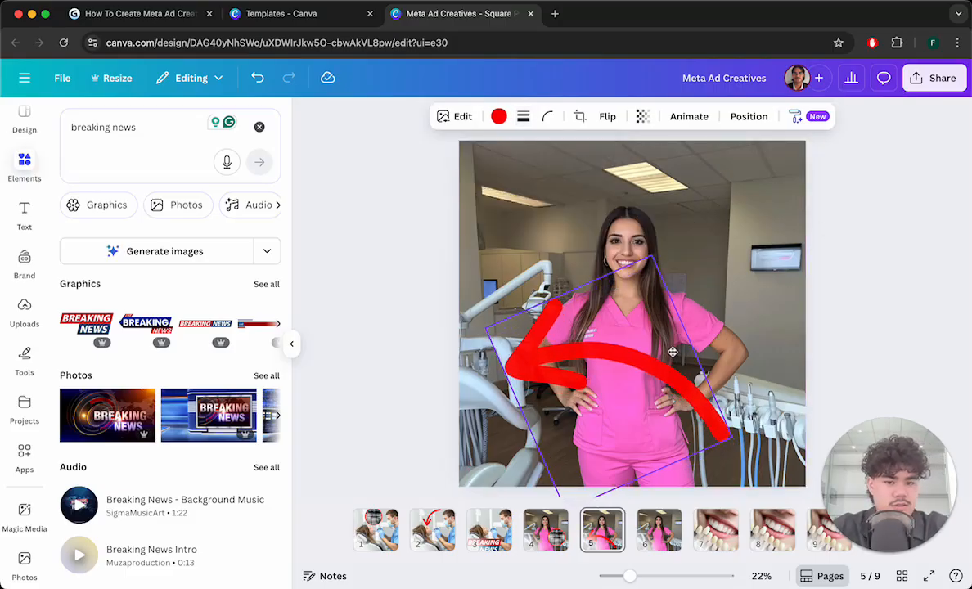
pyautogui.click(883, 273)
# - Copy the Breaking News banner from page 3 and paste it onto page 6 in the same lower left position
pyautogui.click(490, 530)
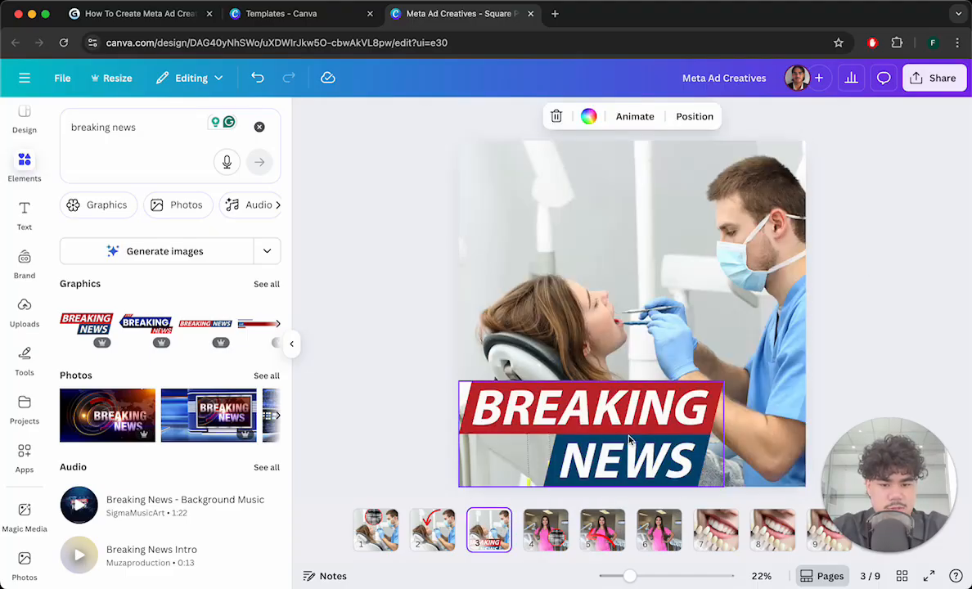
pyautogui.rightClick(584, 409)
pyautogui.click(524, 414)
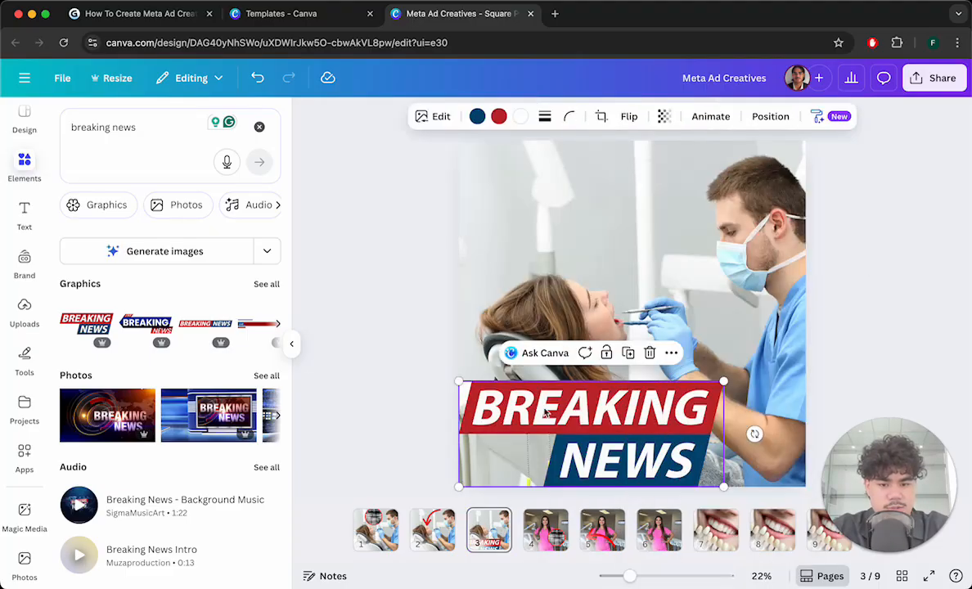
pyautogui.click(654, 531)
pyautogui.hotkey('ctrl', 'v')
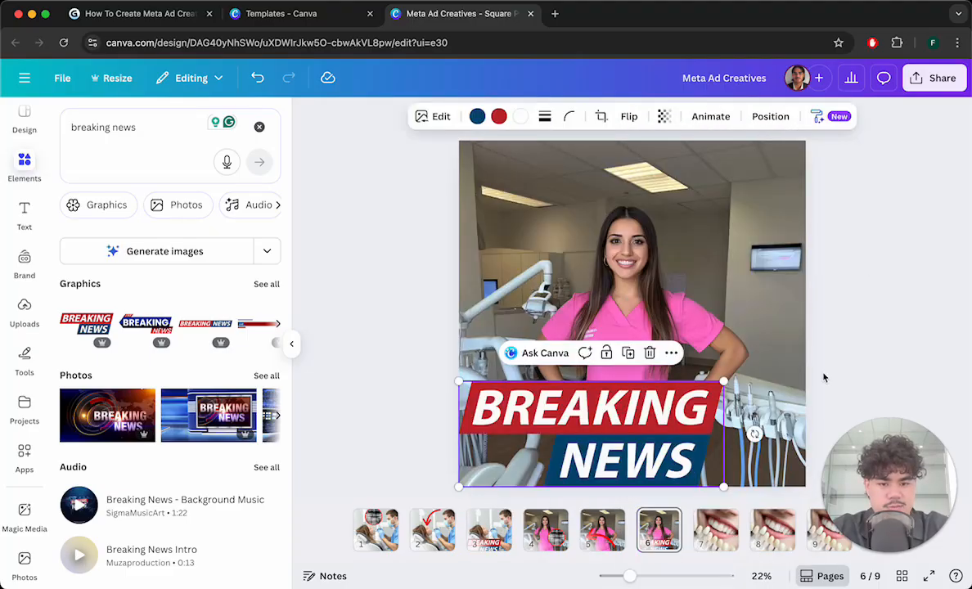
pyautogui.click(906, 275)
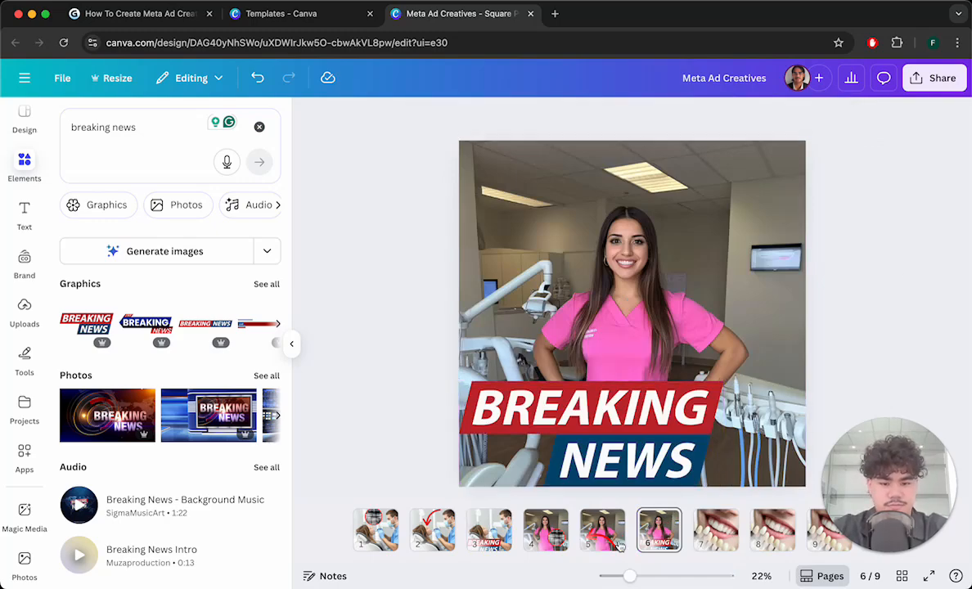
# - Copy the red X-ray circle from page 1 onto page 7 and place it at the lower right of the teeth photo
pyautogui.click(379, 540)
pyautogui.click(575, 204)
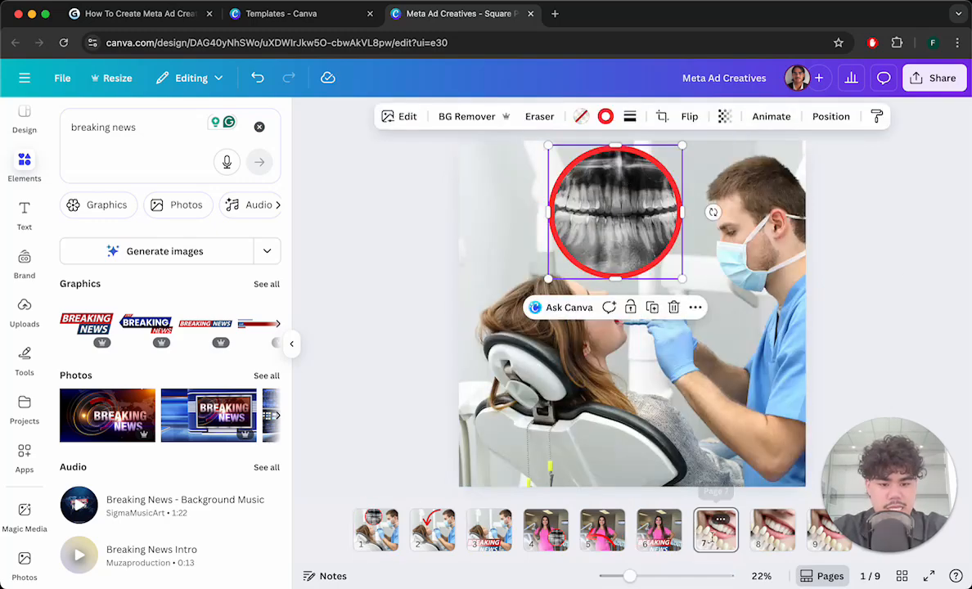
pyautogui.click(716, 530)
pyautogui.hotkey('ctrl', 'v')
pyautogui.moveTo(626, 209); pyautogui.dragTo(745, 438)
pyautogui.moveTo(662, 356); pyautogui.dragTo(632, 326)
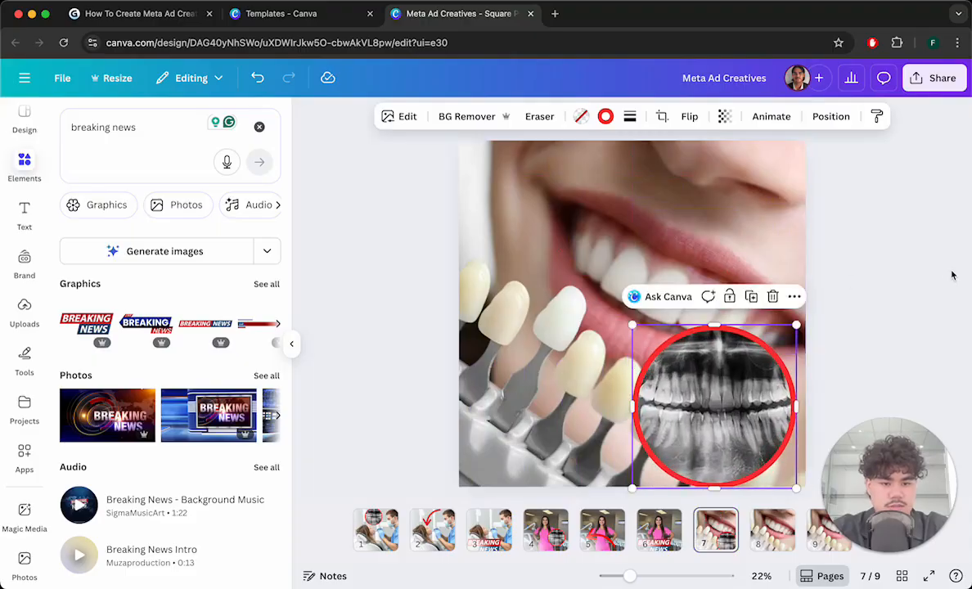
pyautogui.click(926, 261)
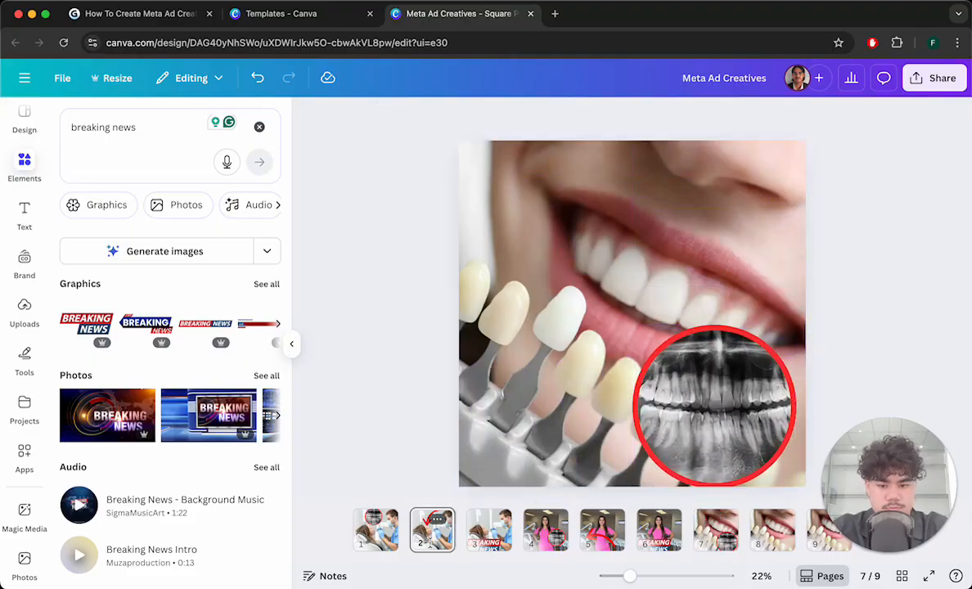
# - Copy the red arrow from page 2 onto page 8, then move and rotate it to point at the teeth
pyautogui.click(430, 540)
pyautogui.click(612, 210)
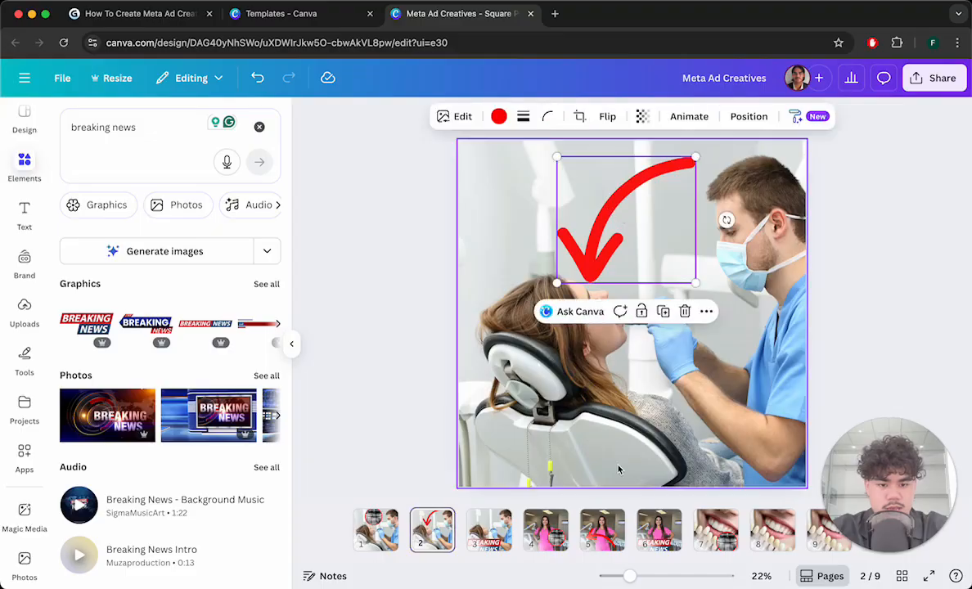
pyautogui.click(769, 530)
pyautogui.hotkey('ctrl', 'v')
pyautogui.moveTo(694, 155); pyautogui.dragTo(720, 135)
pyautogui.moveTo(655, 191); pyautogui.dragTo(690, 233)
pyautogui.moveTo(787, 250); pyautogui.dragTo(781, 315)
pyautogui.moveTo(781, 227)
pyautogui.mouseDown()
pyautogui.moveTo(803, 219)
pyautogui.moveTo(788, 229)
pyautogui.mouseUp()
# - Copy the Breaking News banner from page 6 and paste it onto page 9 across the lower left
pyautogui.click(662, 533)
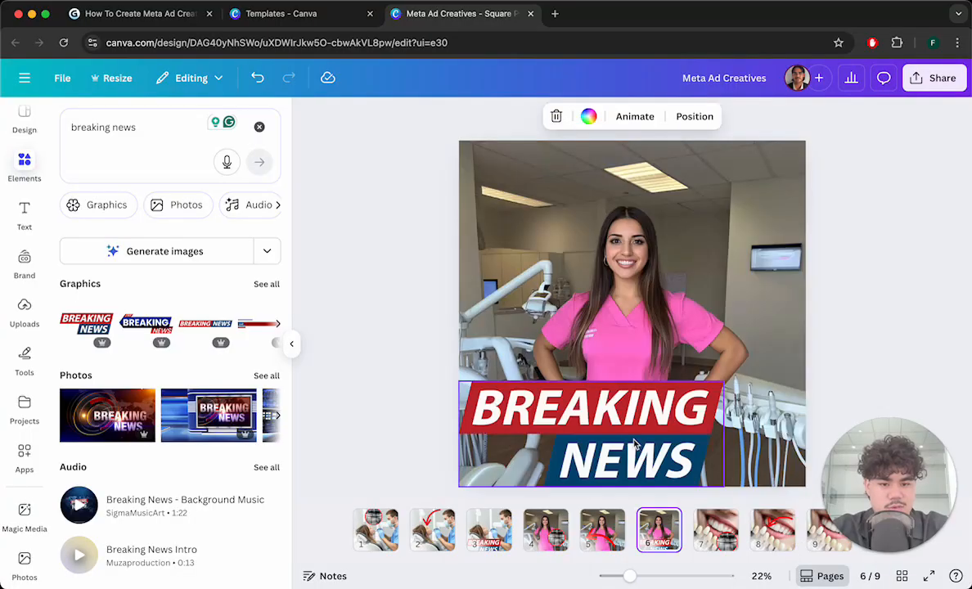
pyautogui.click(646, 458)
pyautogui.click(827, 532)
pyautogui.hotkey('ctrl', 'v')
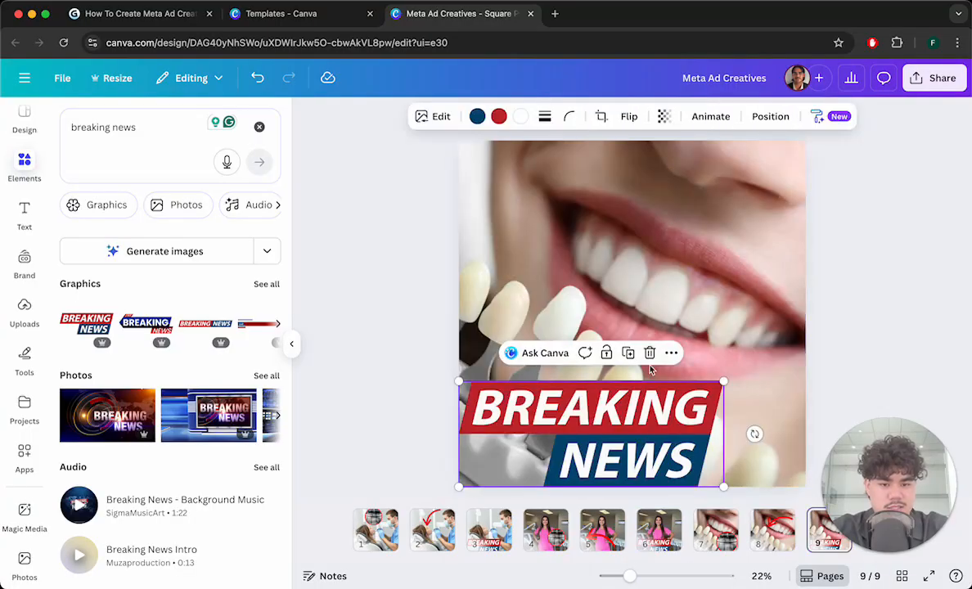
pyautogui.click(888, 257)
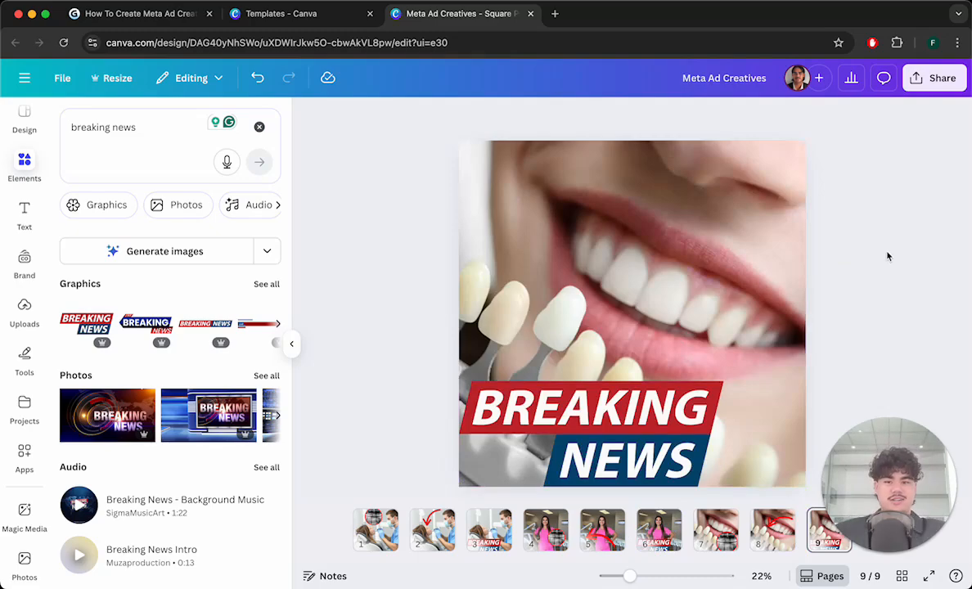
# - Switch to the guide document tab and review the nine-ad table and the quality check section
pyautogui.click(164, 18)
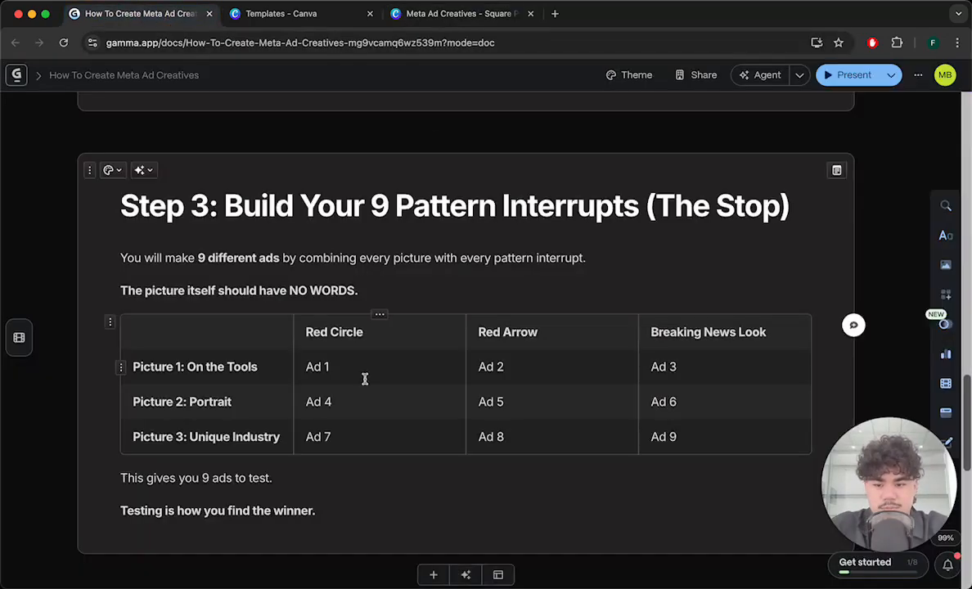
pyautogui.scroll(-5, 363, 379)
pyautogui.scroll(1, 347, 352)
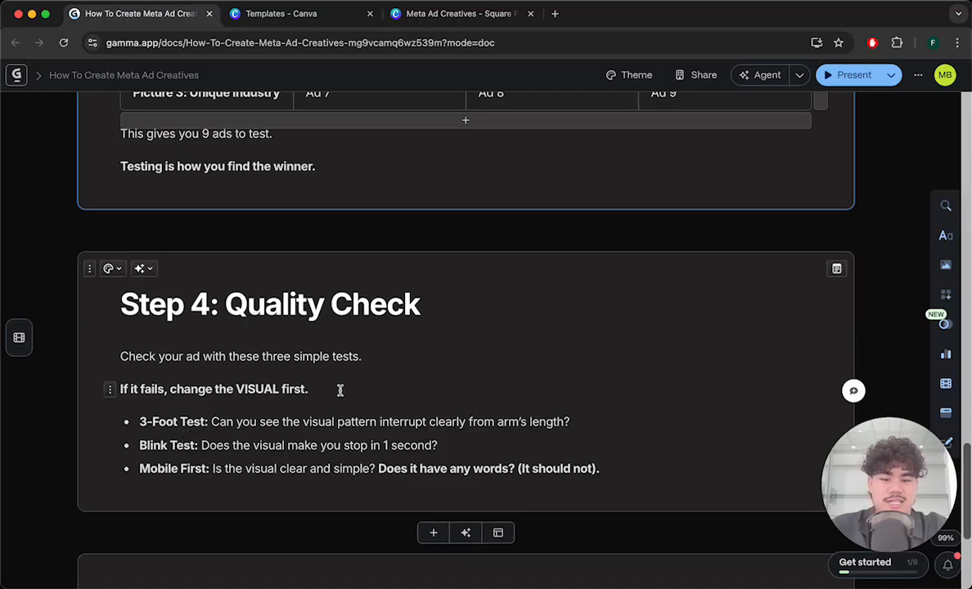
# - Page through the design's pages one by one to check each ad creative against the quality tests
pyautogui.click(449, 16)
pyautogui.click(370, 528)
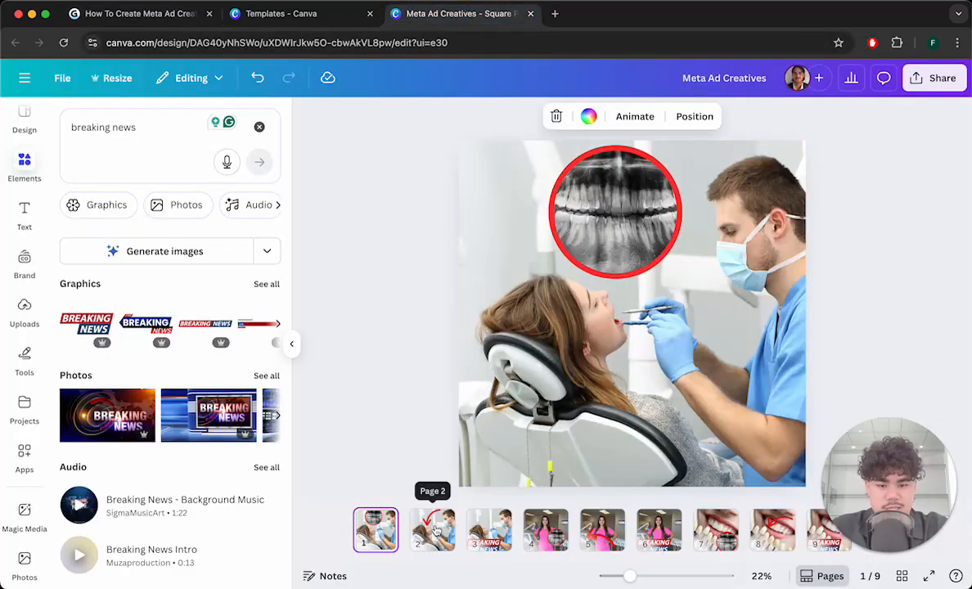
pyautogui.click(433, 530)
pyautogui.rightClick(375, 529)
pyautogui.click(483, 532)
pyautogui.click(487, 530)
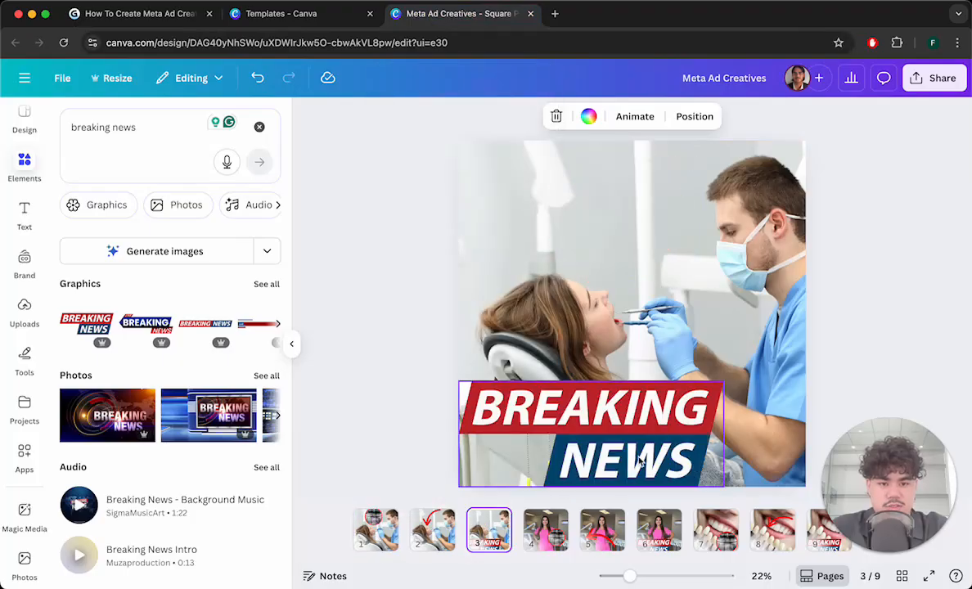
pyautogui.click(139, 14)
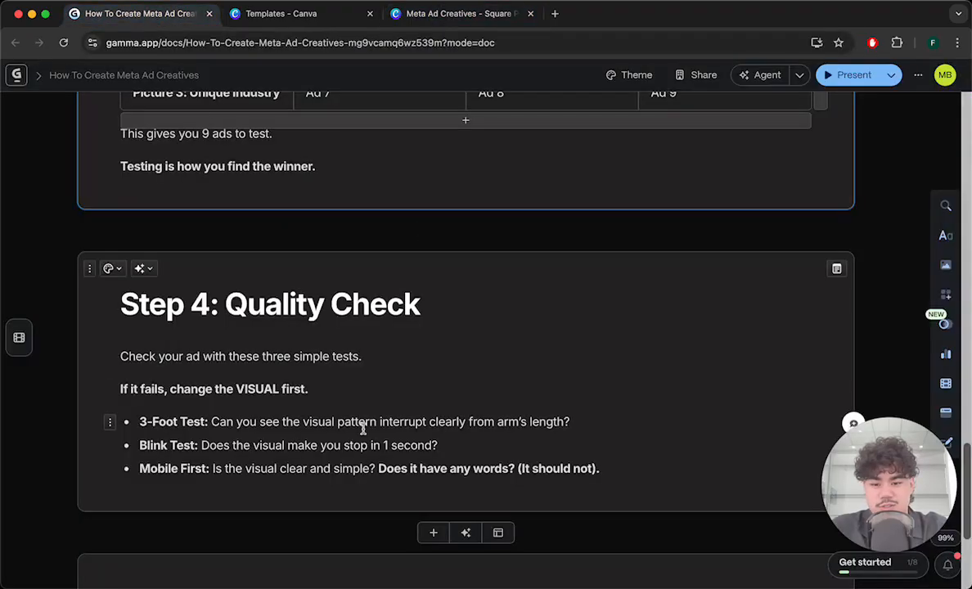
pyautogui.click(400, 14)
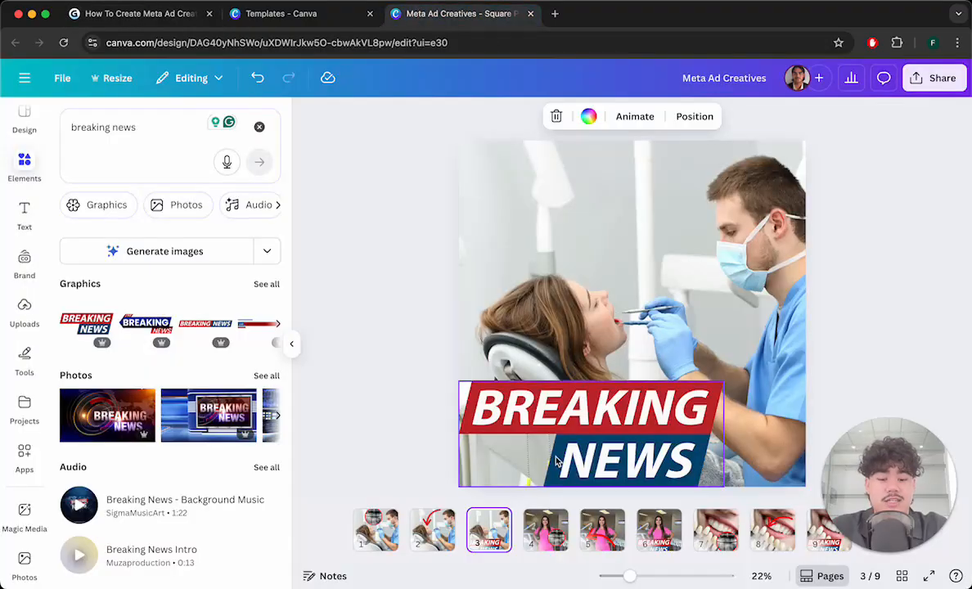
pyautogui.click(546, 530)
pyautogui.rightClick(602, 531)
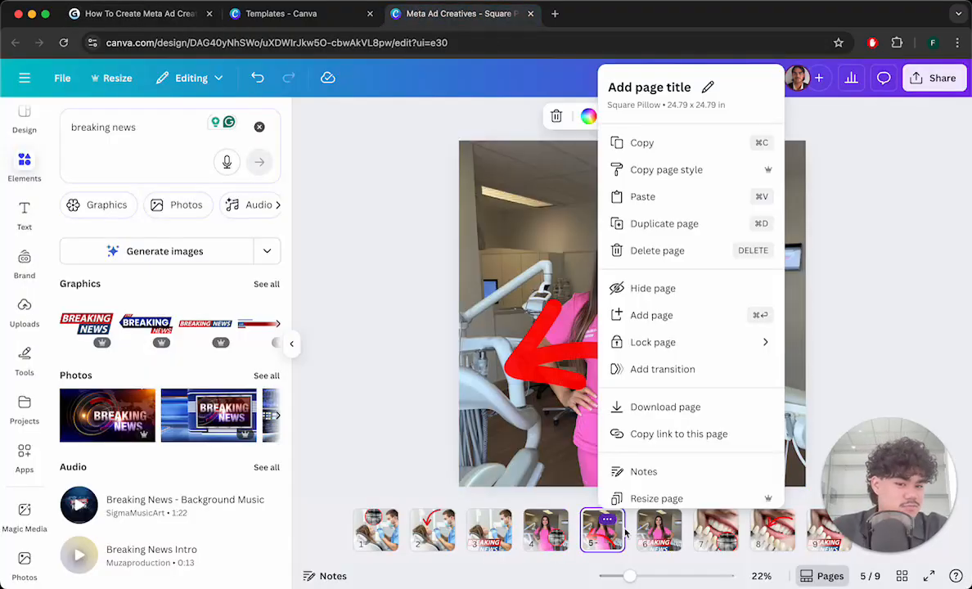
pyautogui.click(880, 340)
pyautogui.click(659, 530)
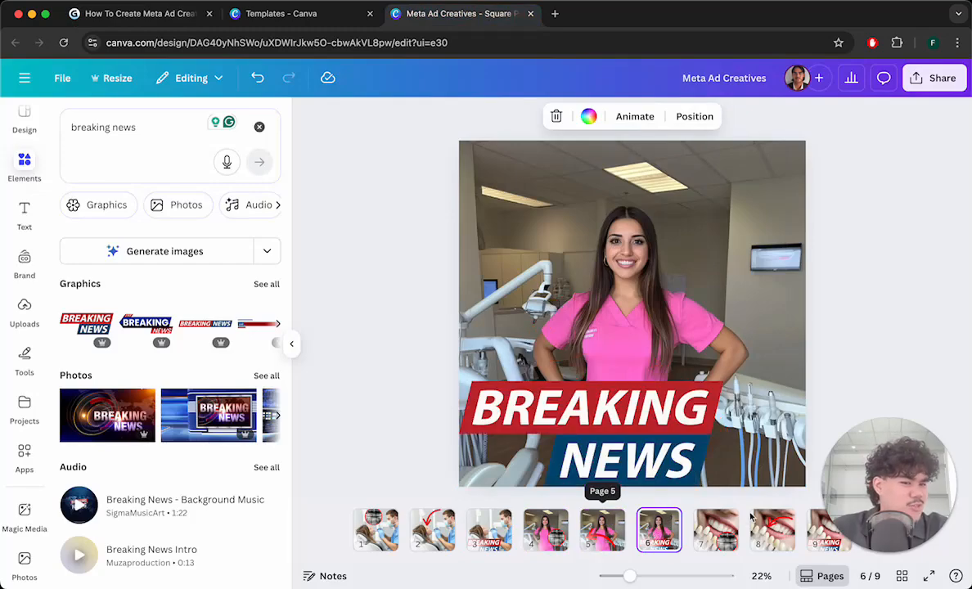
pyautogui.click(717, 530)
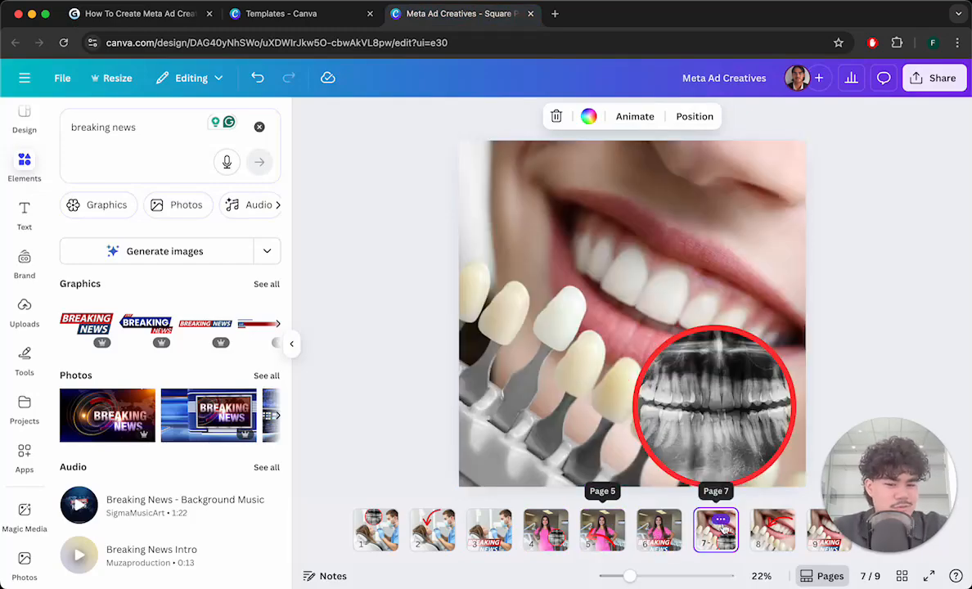
pyautogui.click(775, 531)
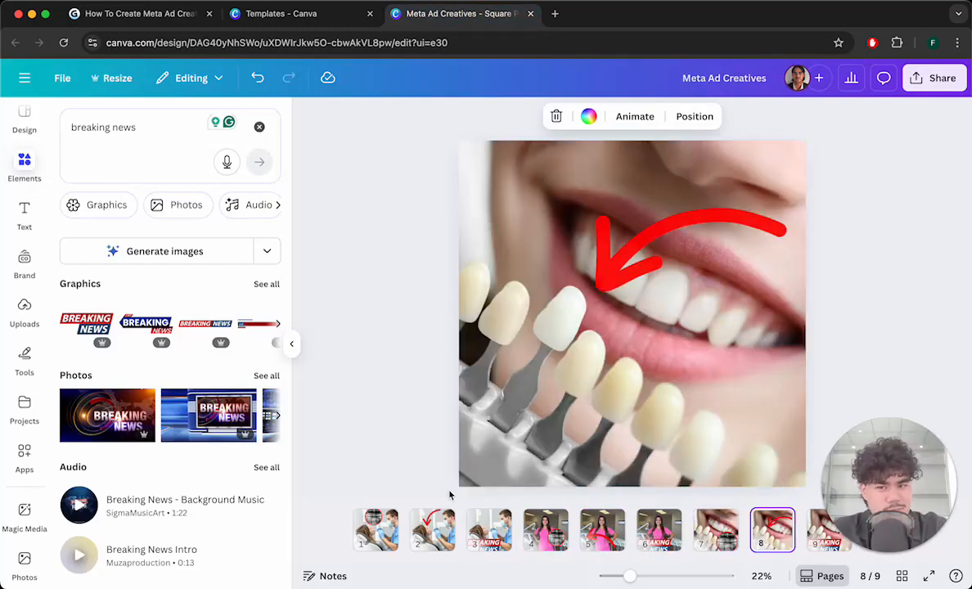
# - Compare the ad pages with the guide again and read the guide's Export step instructions
pyautogui.click(187, 14)
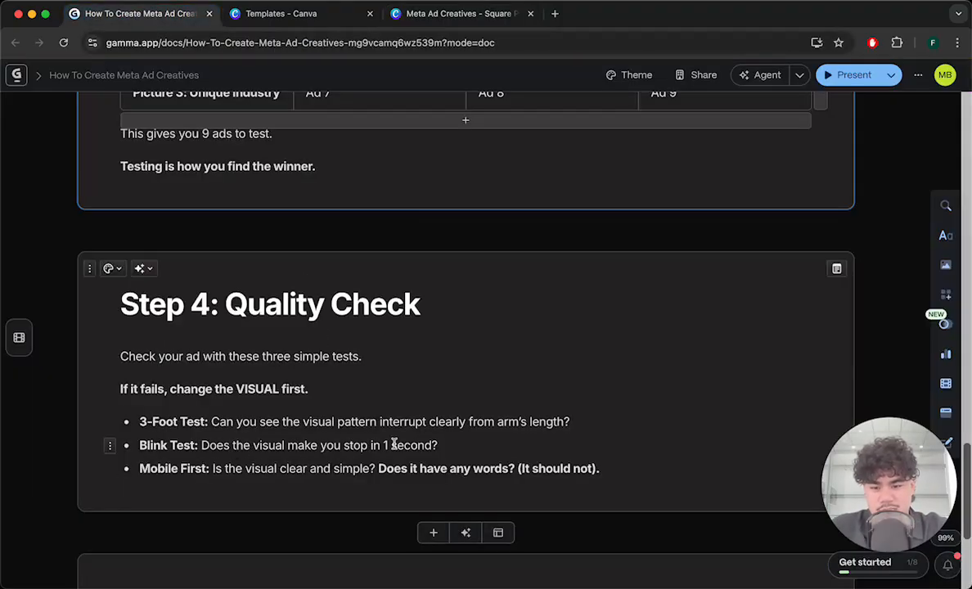
pyautogui.click(442, 14)
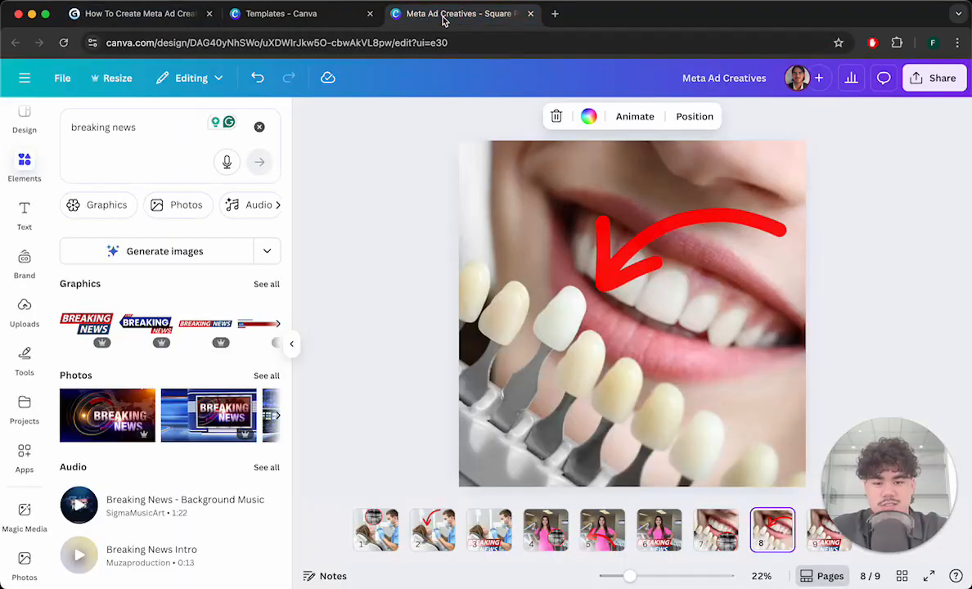
pyautogui.click(374, 528)
pyautogui.click(432, 528)
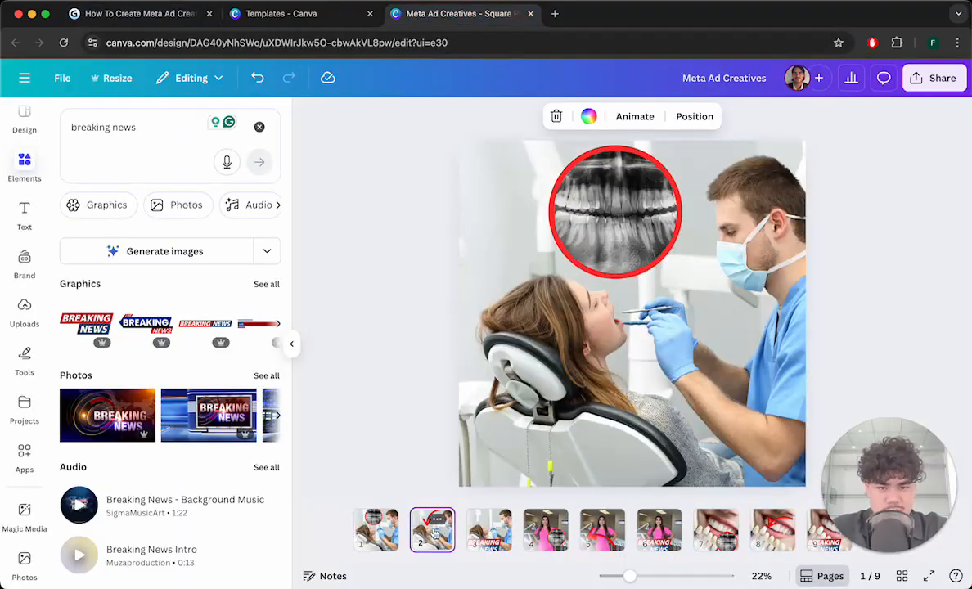
pyautogui.click(495, 530)
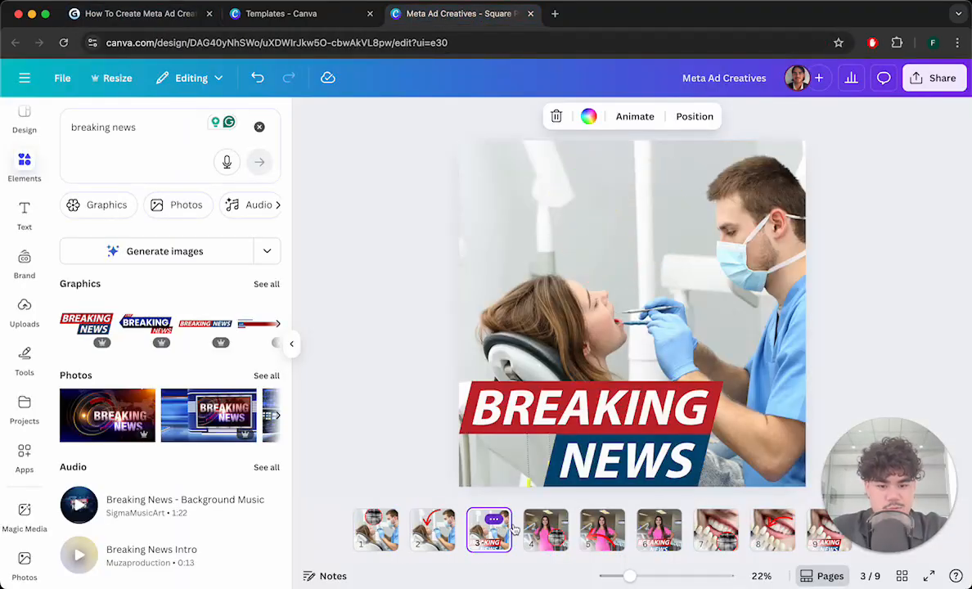
pyautogui.click(172, 16)
pyautogui.scroll(-6, 270, 241)
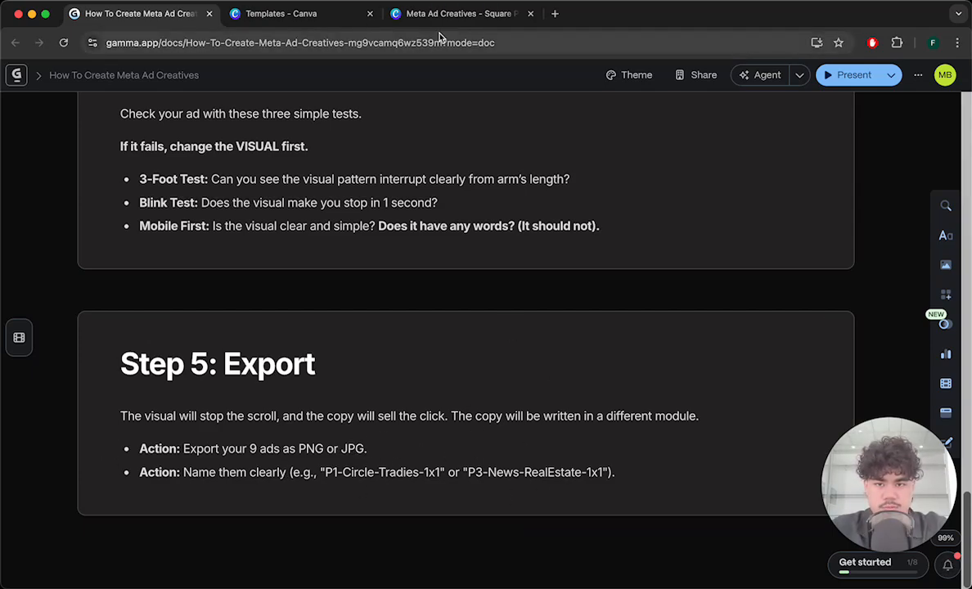
pyautogui.click(411, 24)
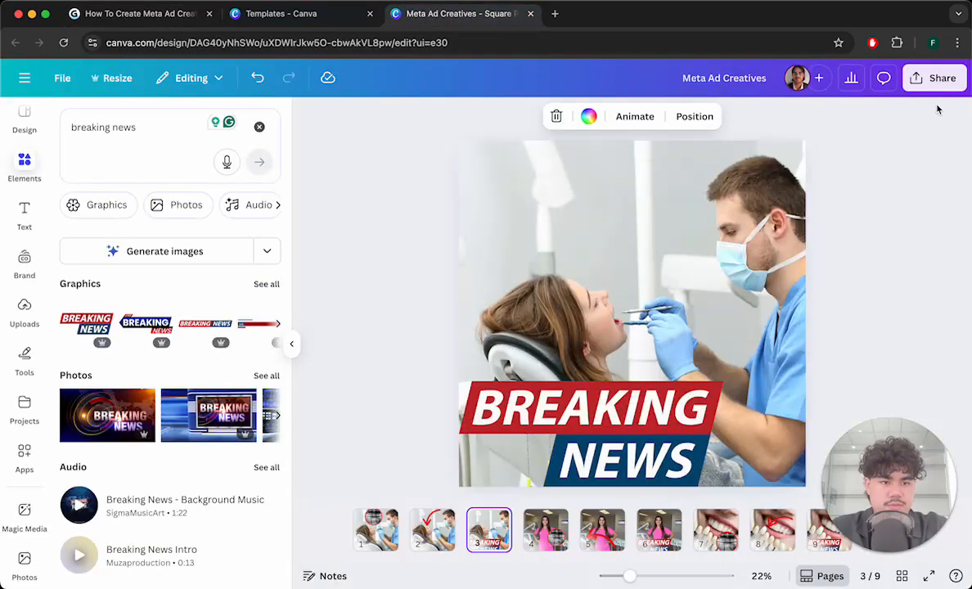
# - Download all pages 1–9 of the design as PNG files at size 1
pyautogui.click(937, 79)
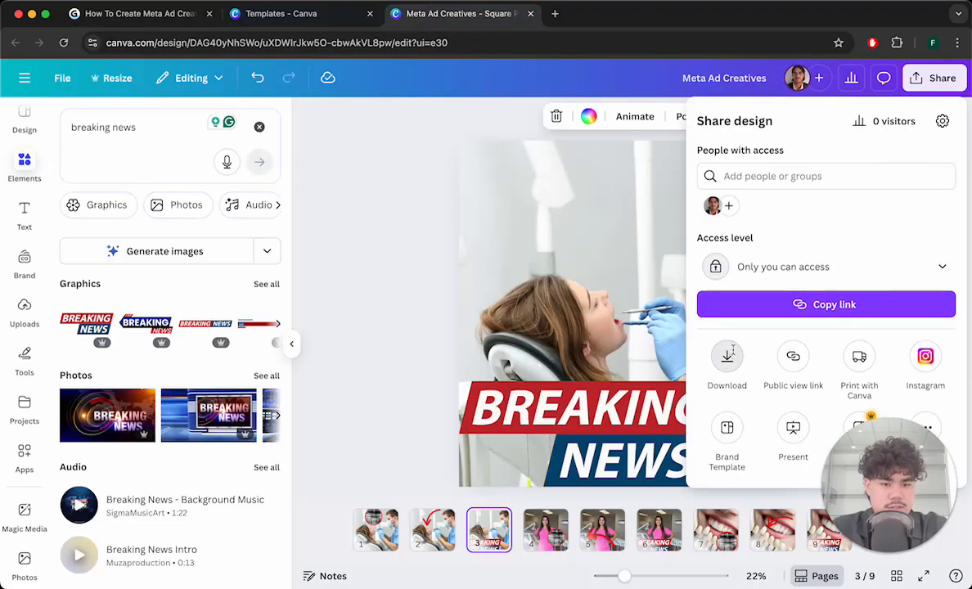
pyautogui.click(728, 359)
pyautogui.click(844, 174)
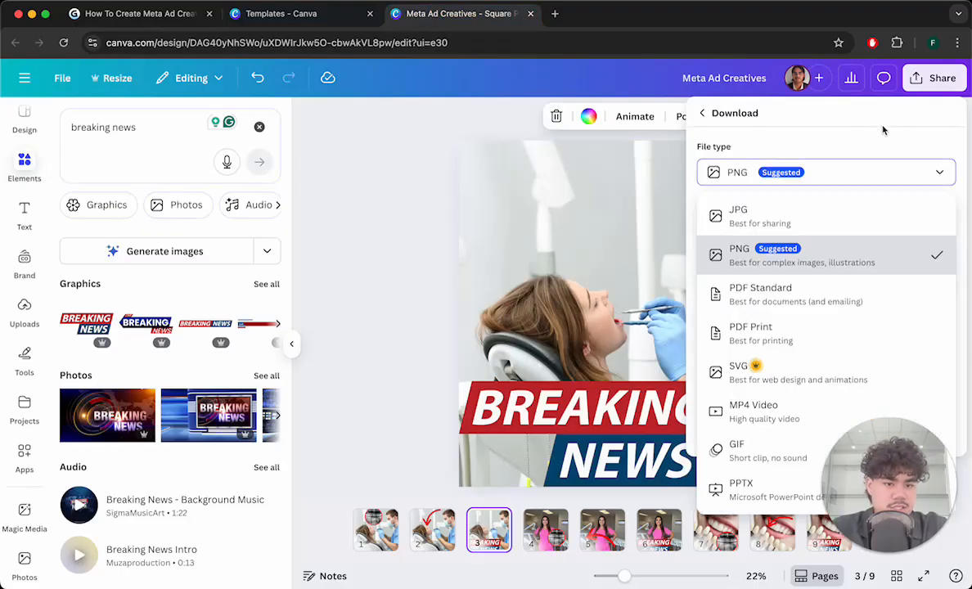
pyautogui.click(832, 136)
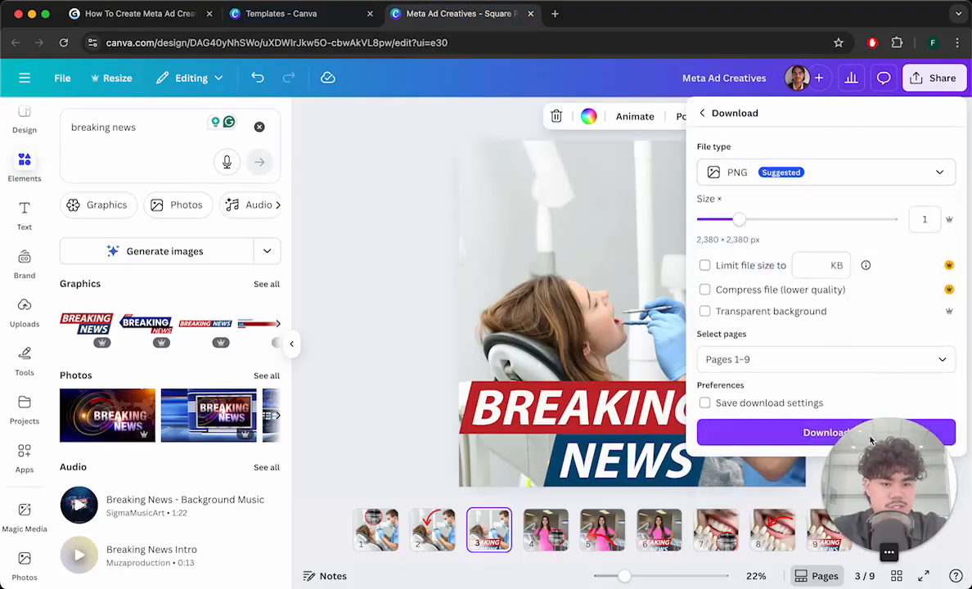
pyautogui.moveTo(872, 487); pyautogui.dragTo(372, 487)
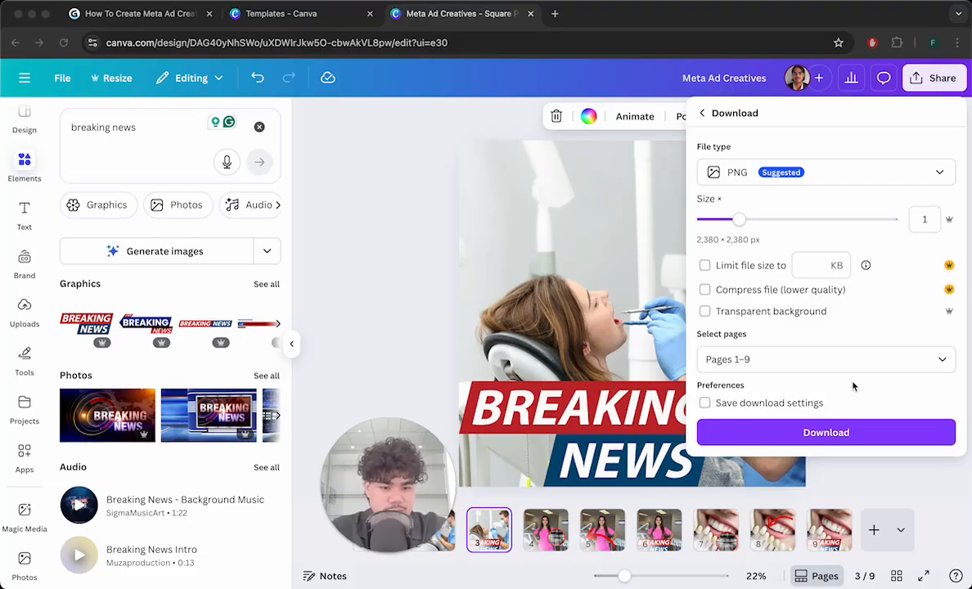
pyautogui.click(841, 434)
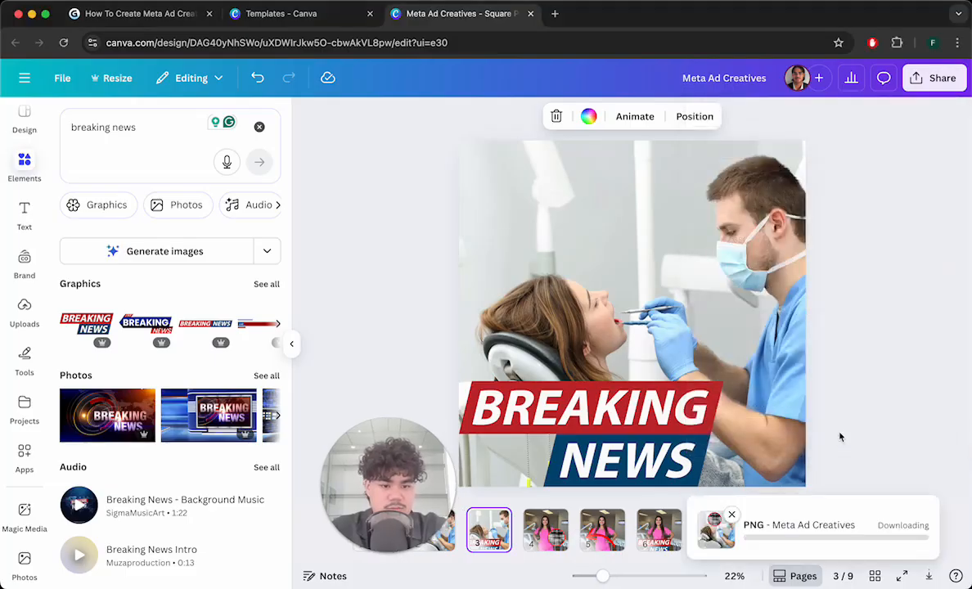
# - Extract the downloaded Meta Ad Creatives.zip in Downloads and open the folder of exported PNG ads
pyautogui.click(921, 240)
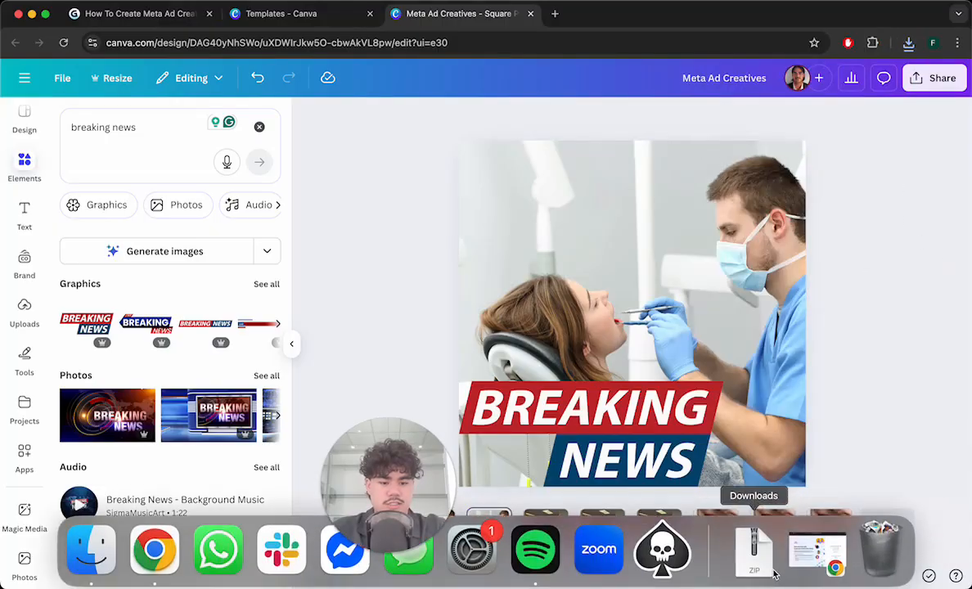
pyautogui.click(755, 550)
pyautogui.click(756, 445)
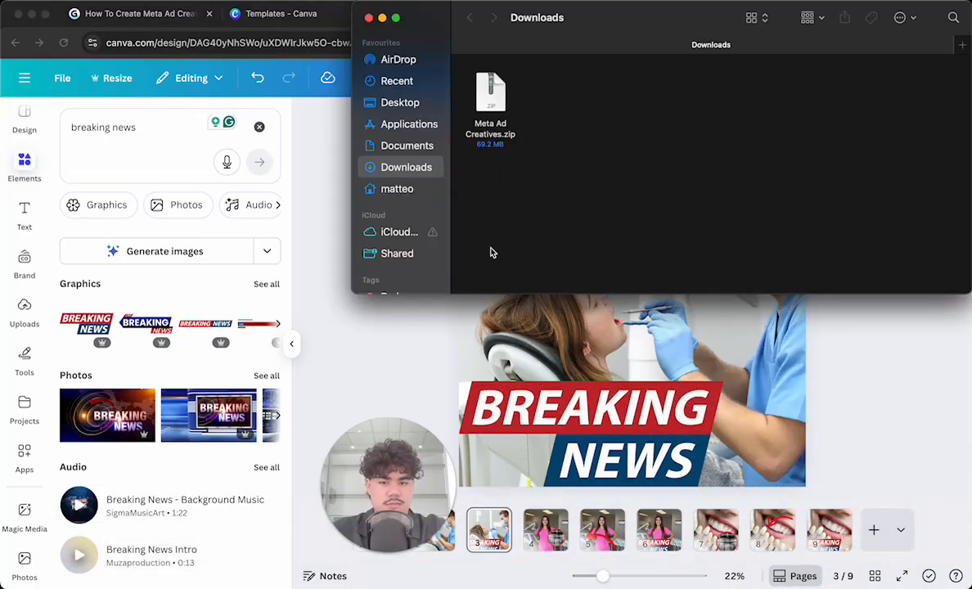
pyautogui.click(496, 87)
pyautogui.doubleClick(495, 86)
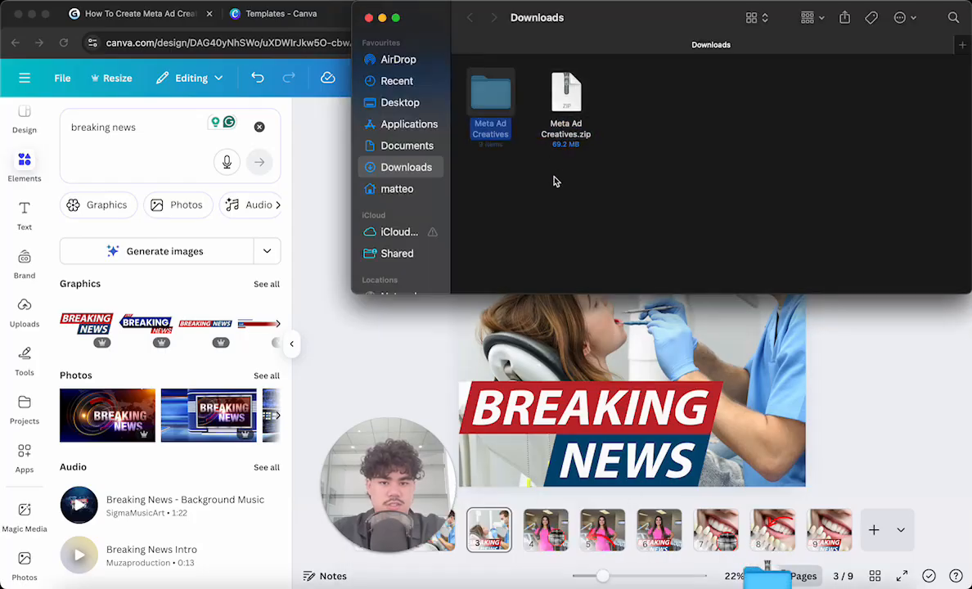
pyautogui.doubleClick(499, 100)
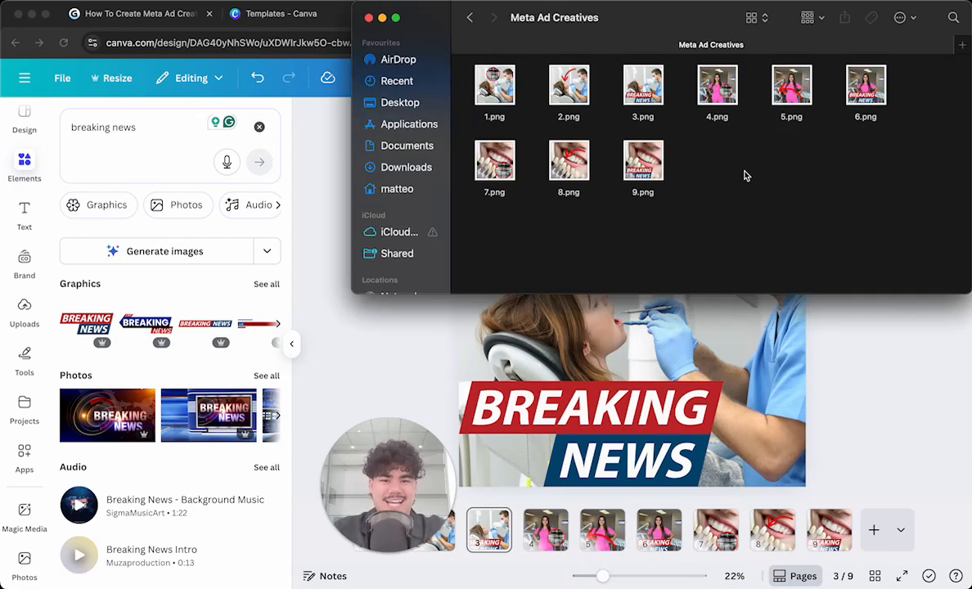
pyautogui.click(893, 374)
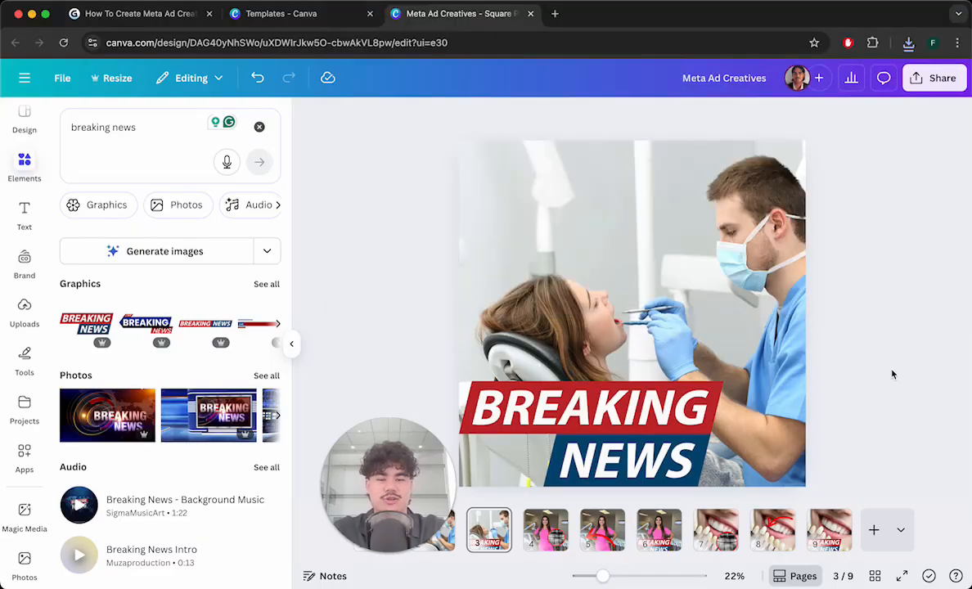